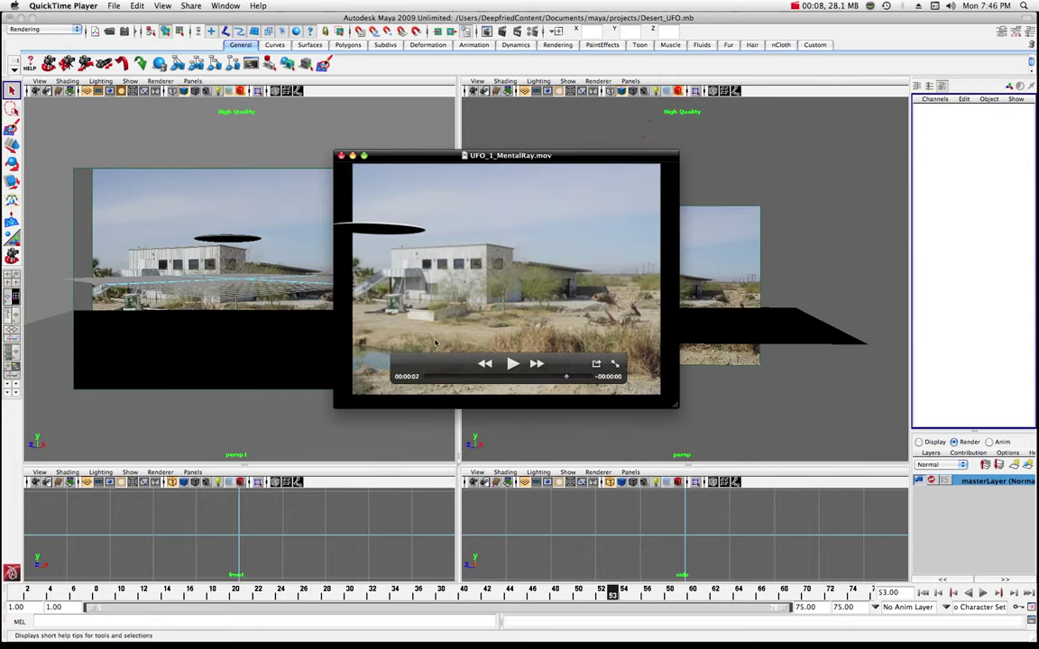
Play the UFO_1_MentalRay.mov render to examine the UFO's flight past the building, pause it and close the clip
click(512, 364)
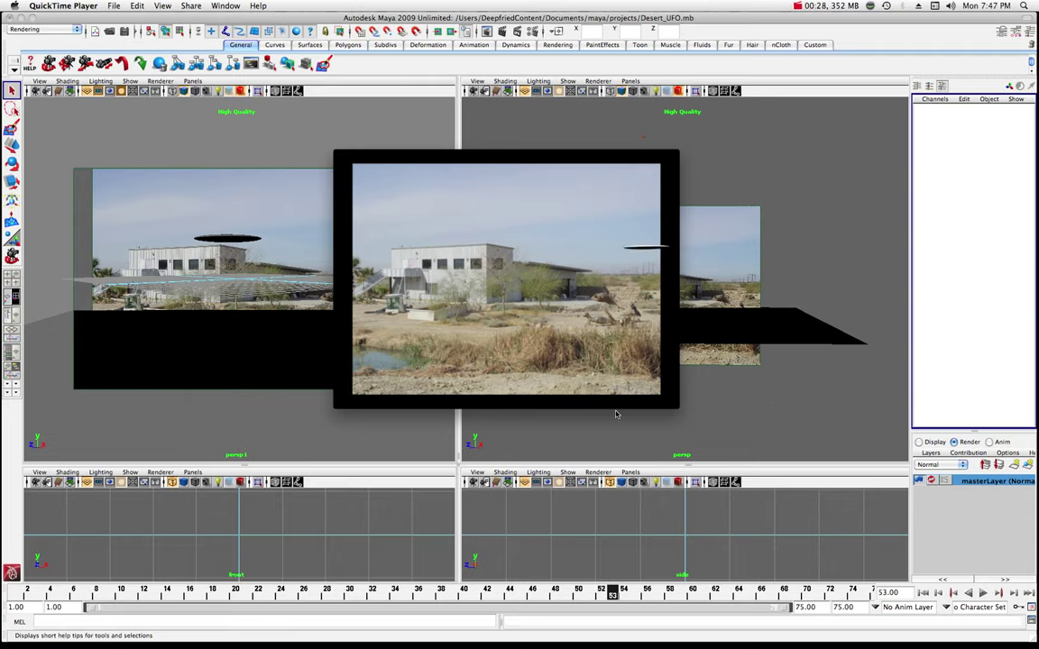
mouse_move(613, 388)
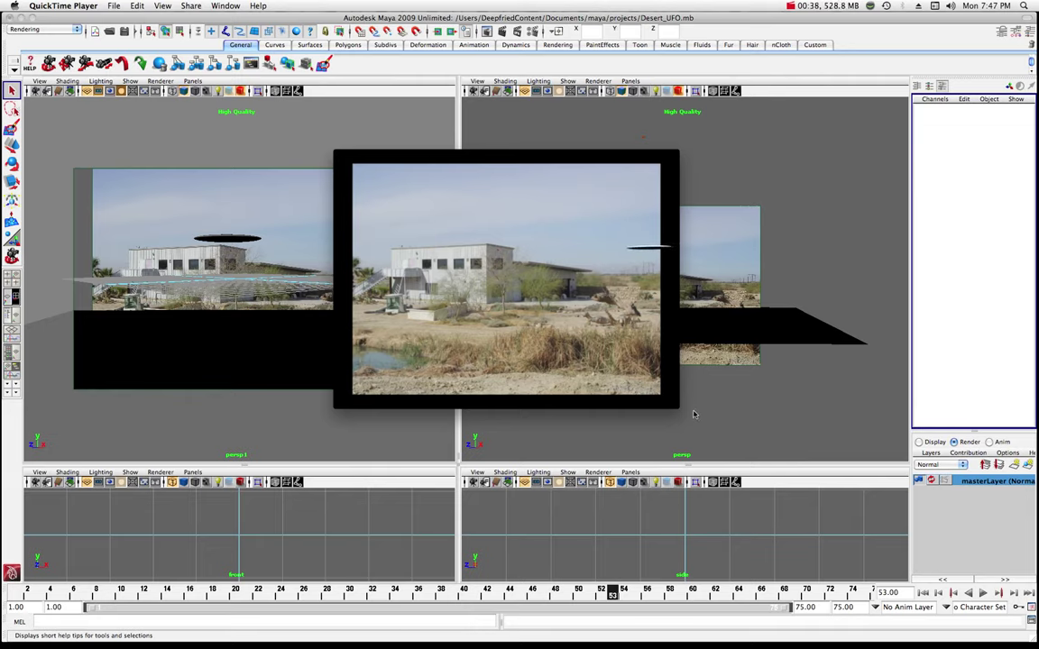
mouse_move(598, 352)
mouse_move(554, 407)
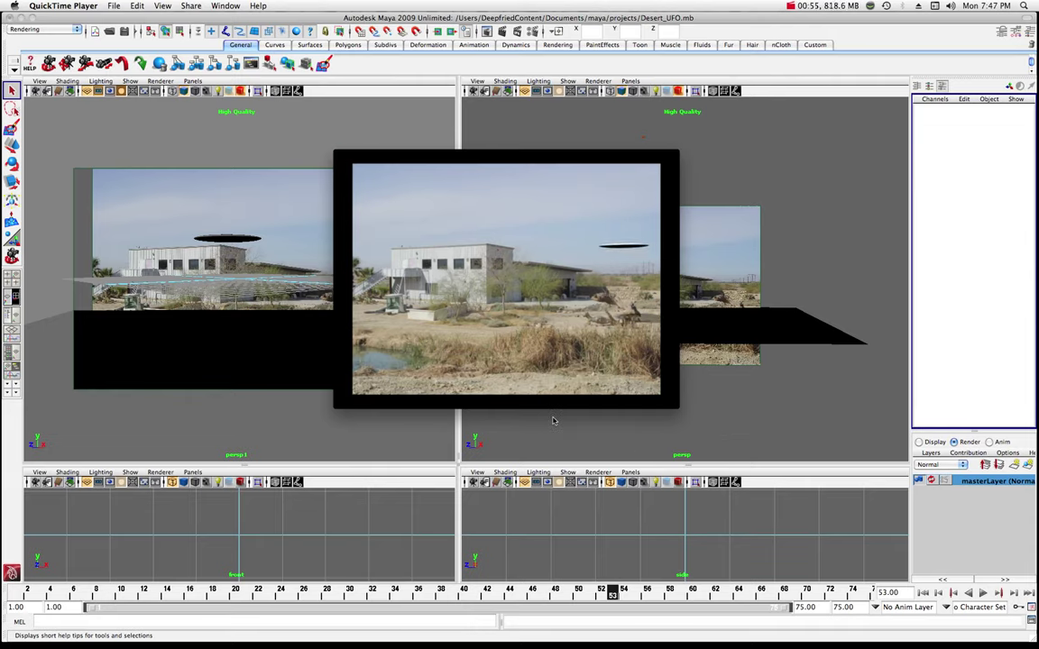
mouse_move(510, 370)
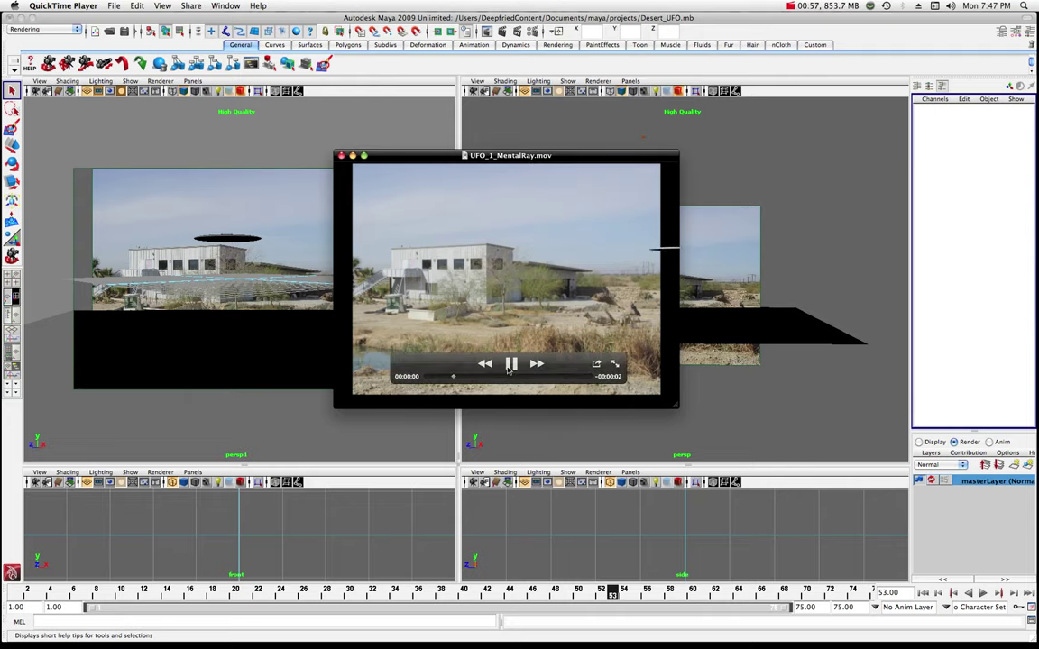
click(511, 364)
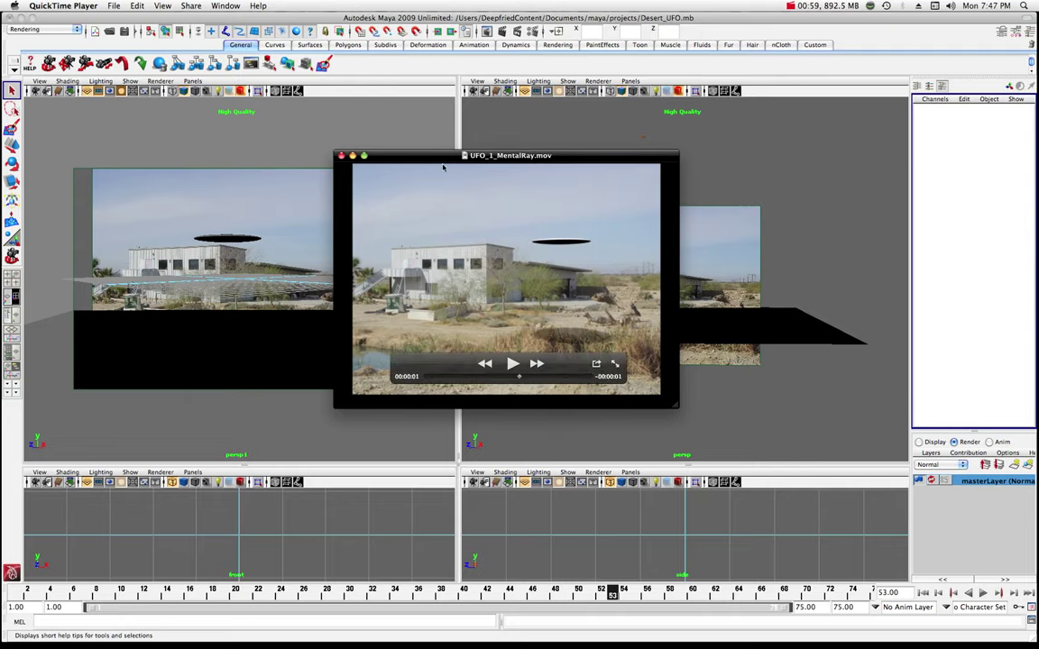
drag(443, 168, 754, 175)
key(super+w)
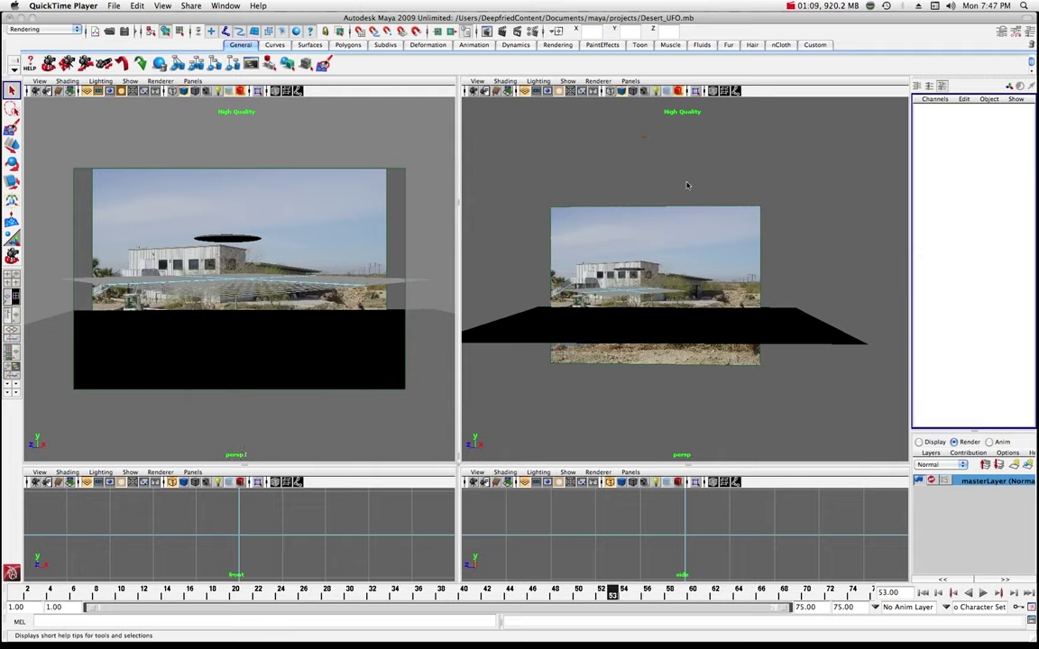
Switch to Maya and play the UFO animation in the maximized persp view, stopping it at frame 17
click(759, 177)
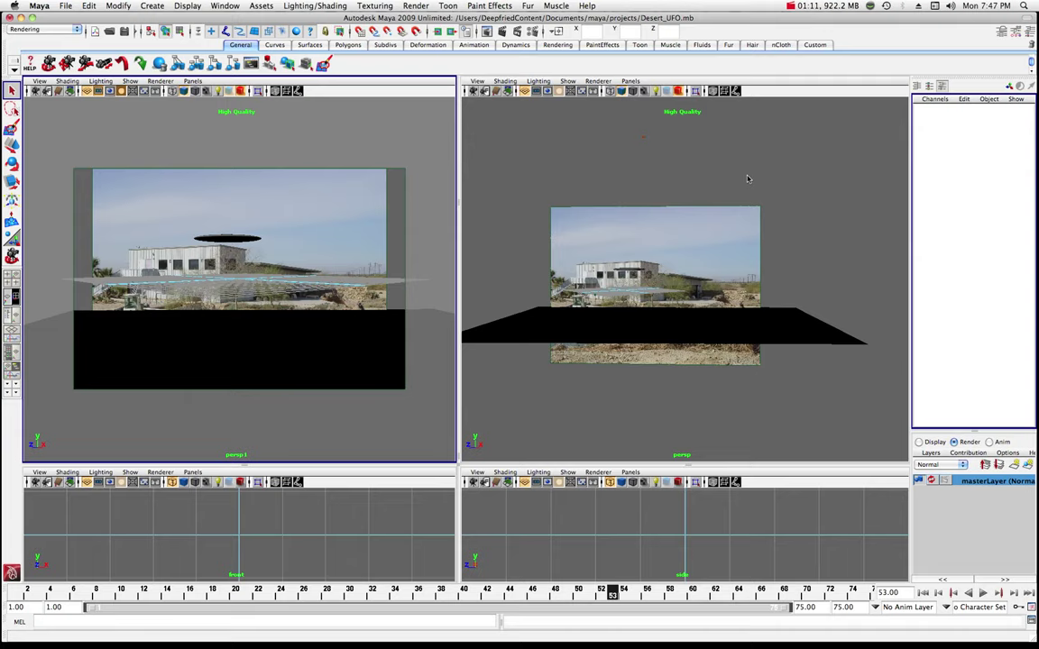
key(space)
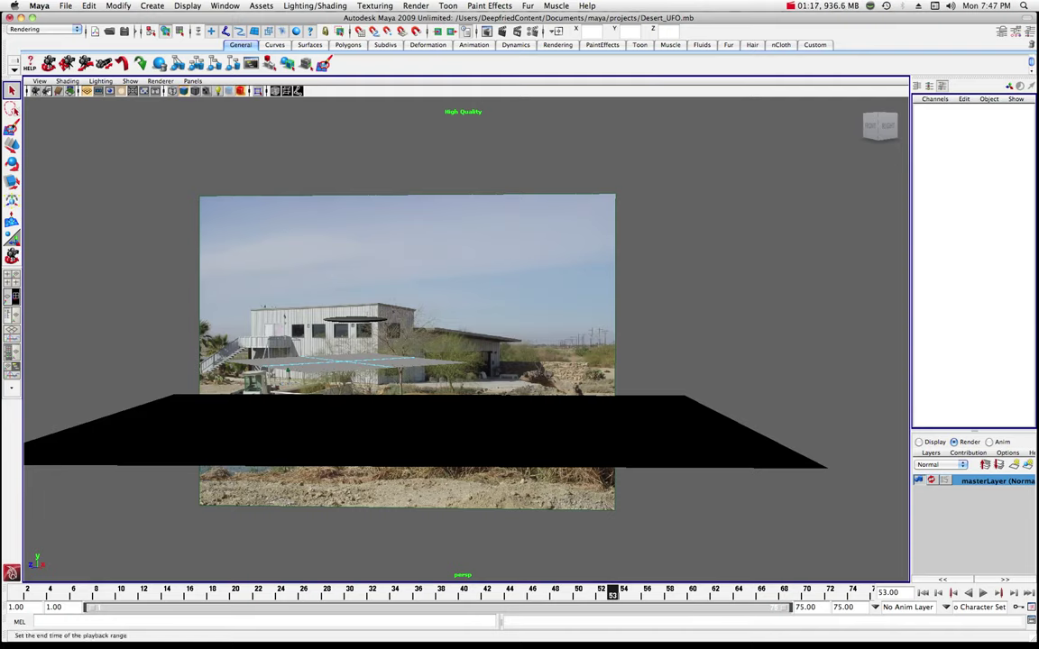
key(alt+v)
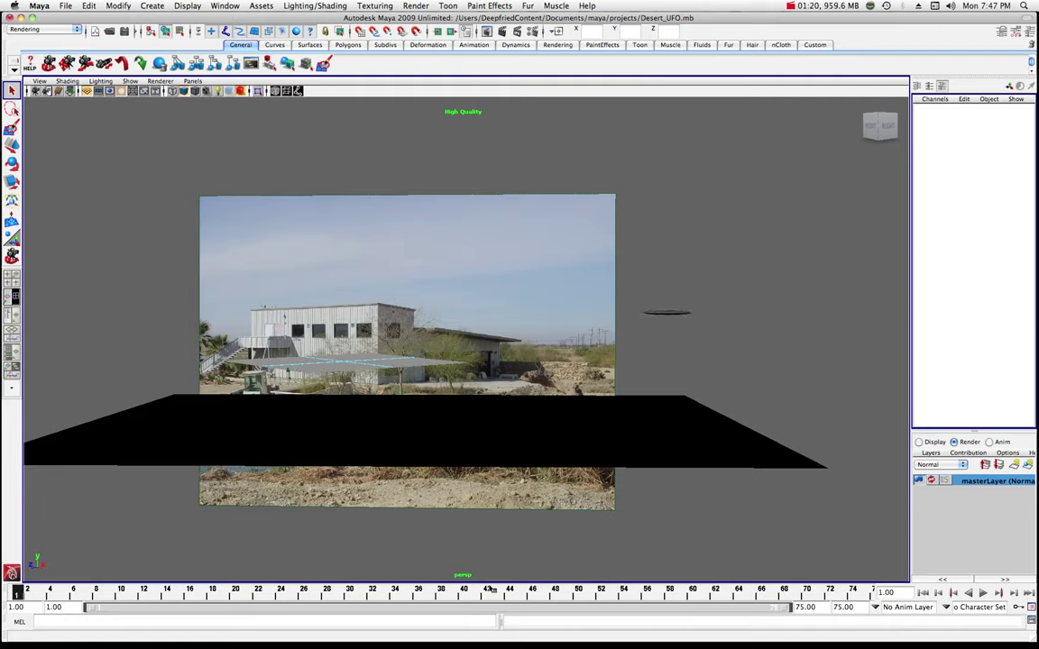
click(983, 592)
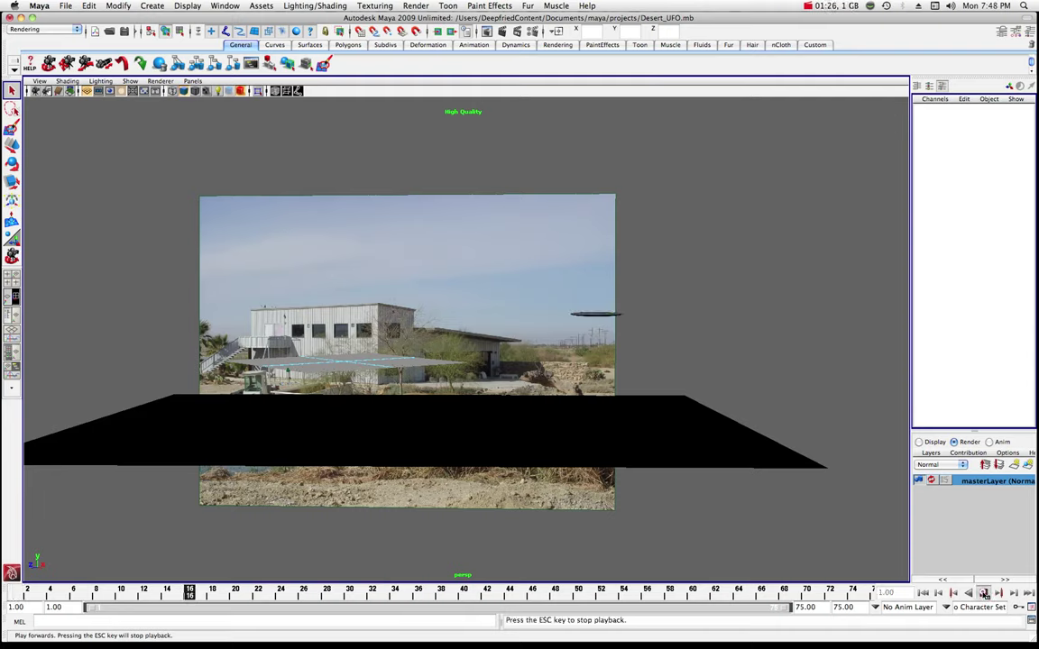
click(984, 592)
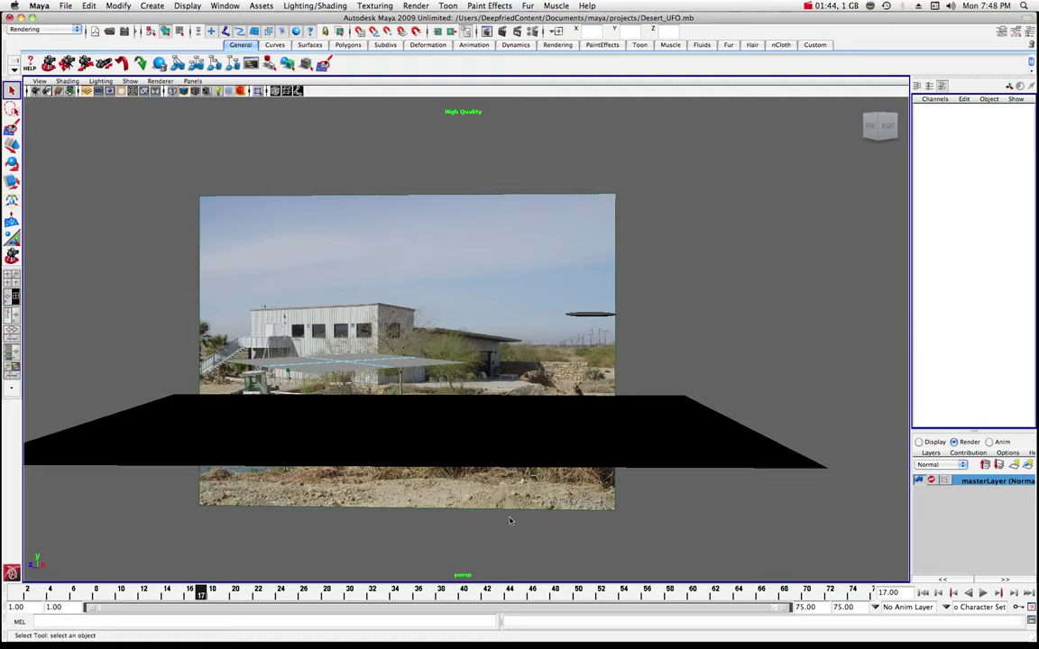
Tumble around the scene to examine how the photo backdrop, ground plane and UFO are arranged in depth
click(40, 82)
click(161, 131)
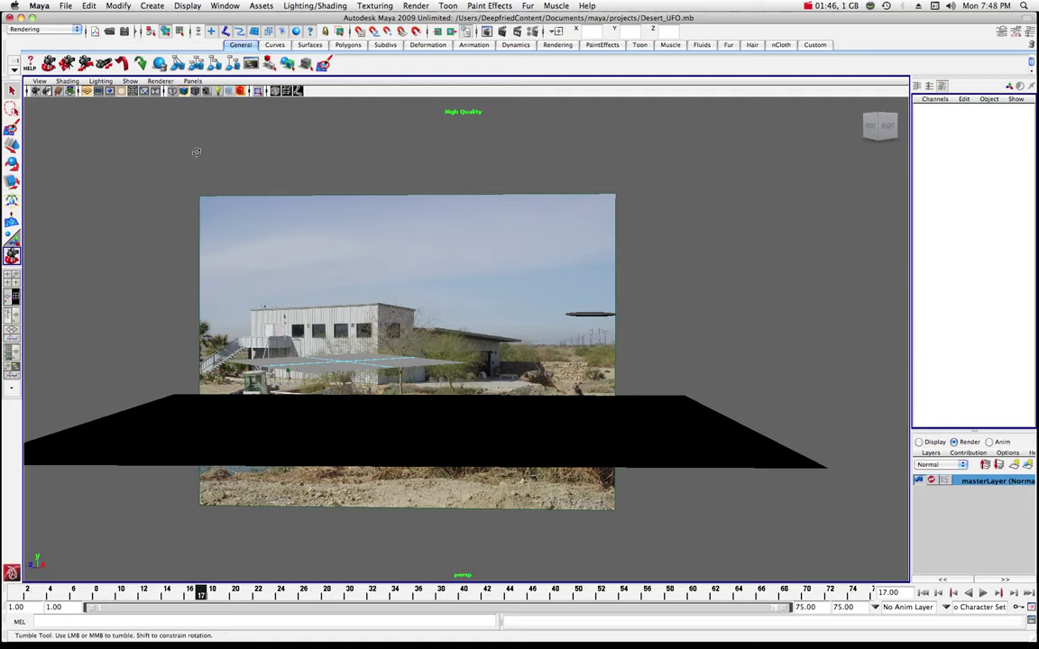
drag(509, 243, 386, 239)
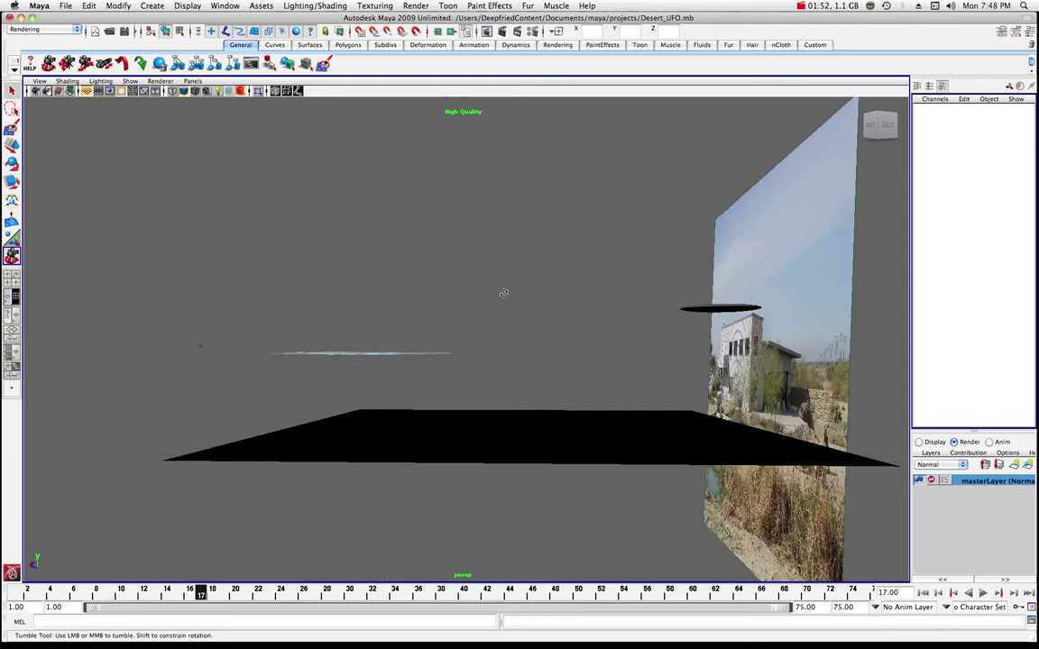
drag(627, 354, 671, 389)
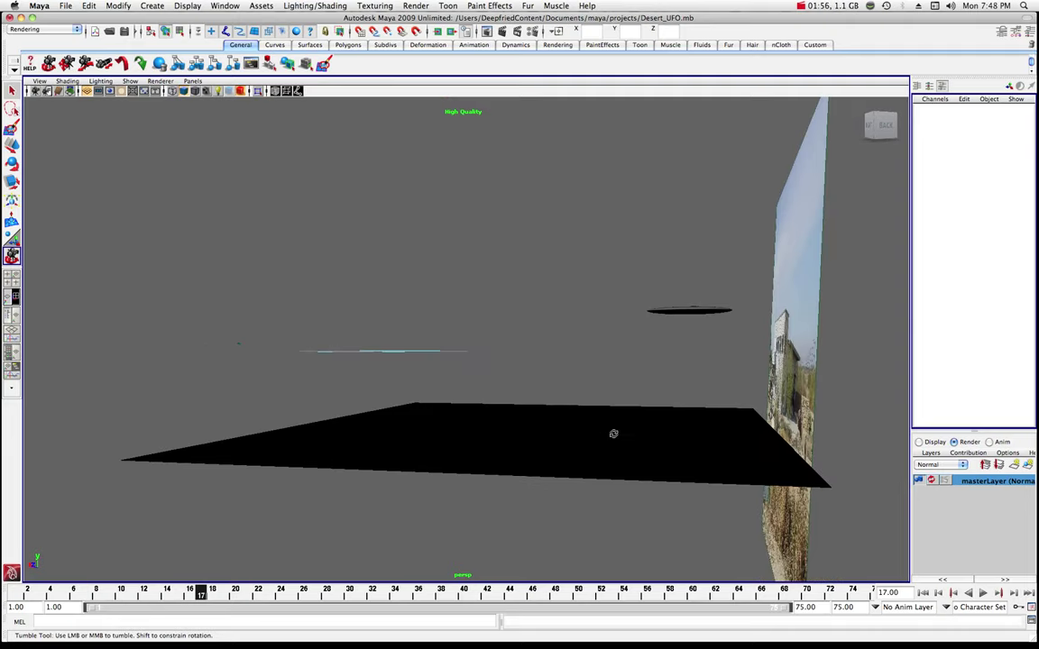
drag(606, 325, 520, 313)
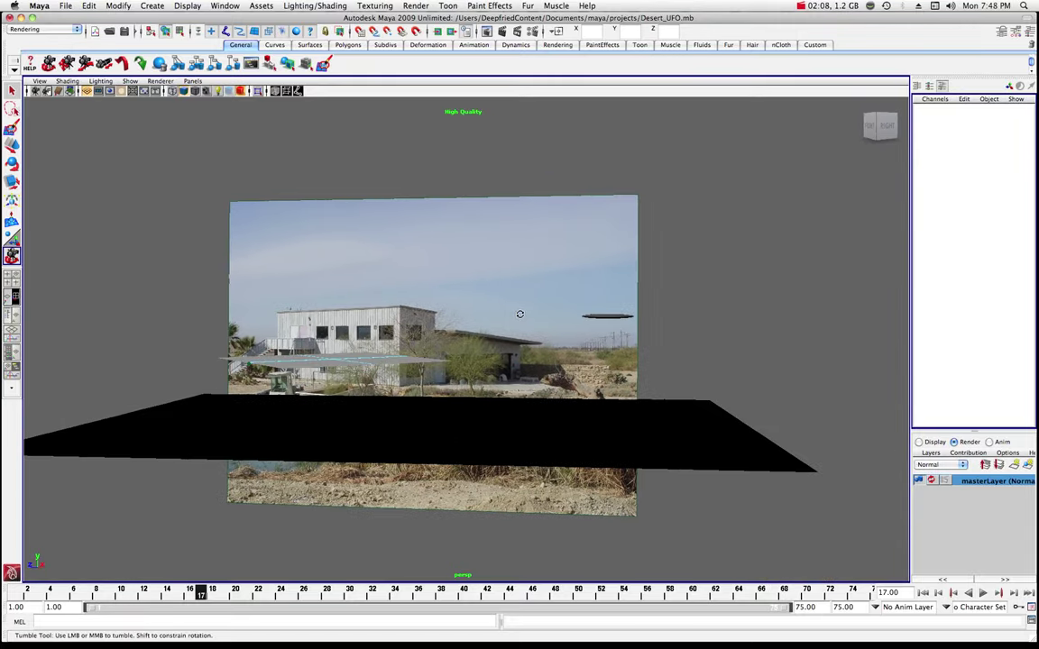
Create a new empty scene without saving the changes to Desert_UFO.mb
click(66, 6)
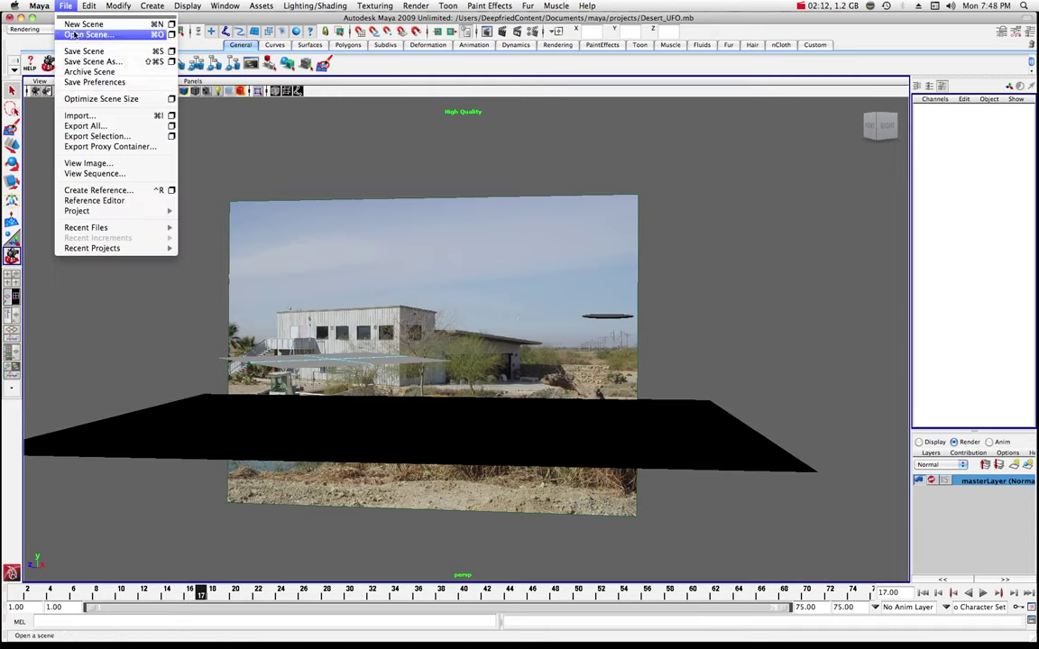
click(80, 24)
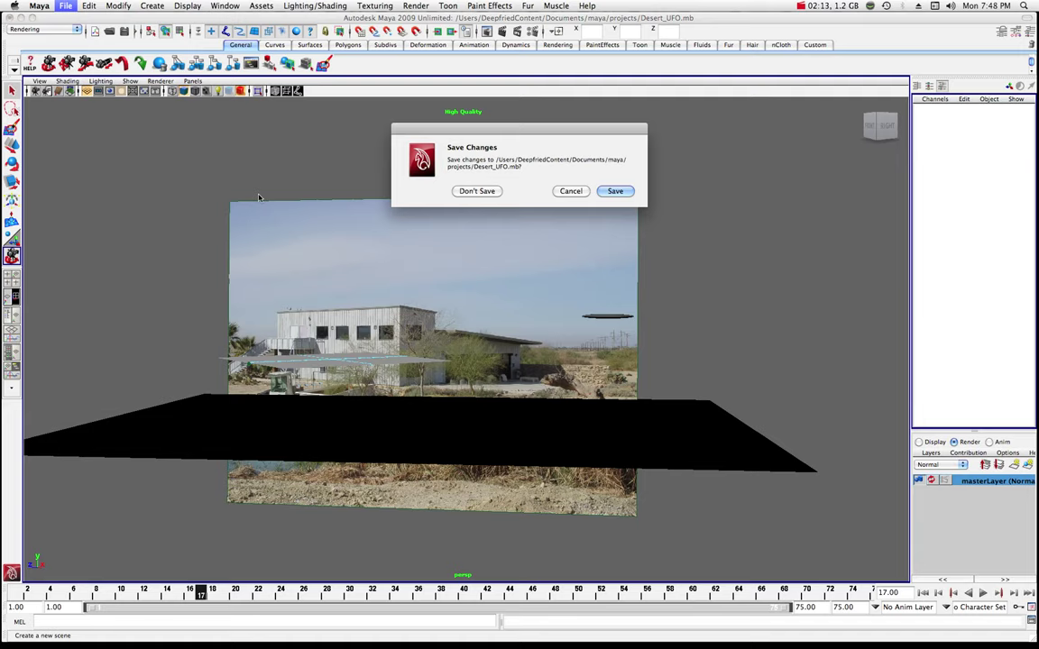
click(477, 192)
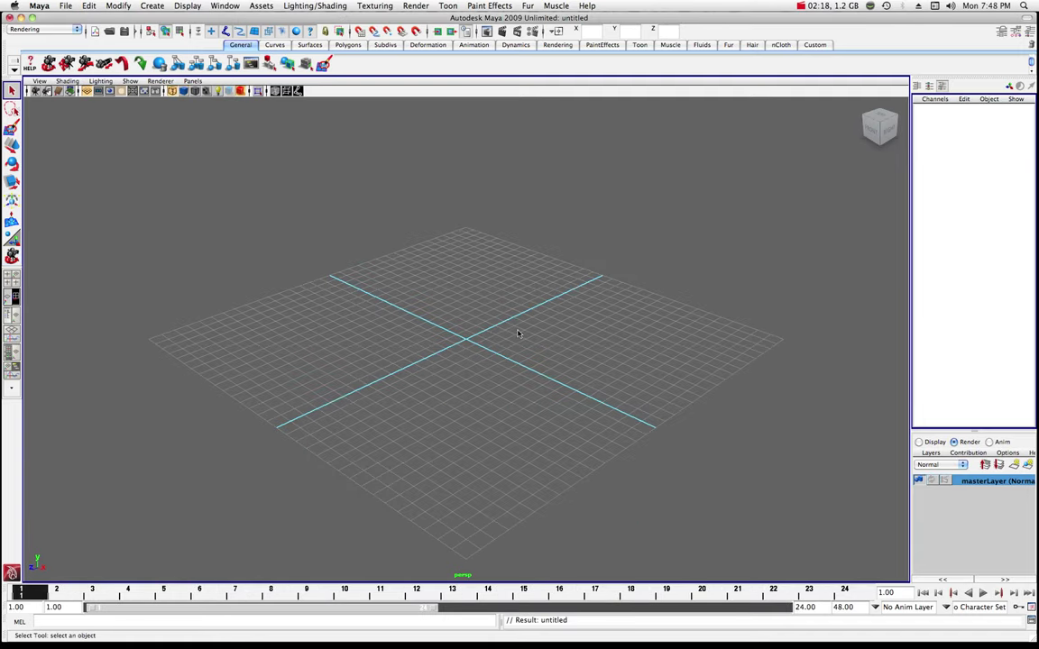
Show the four-view layout and replace the top view with a new perspective camera
key(space)
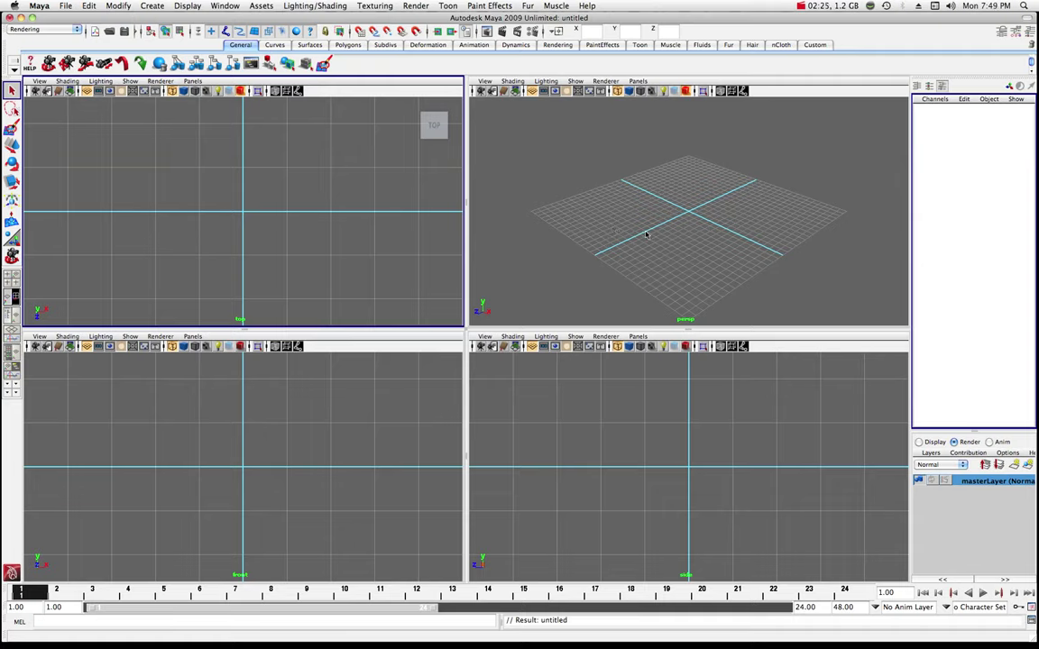
click(337, 217)
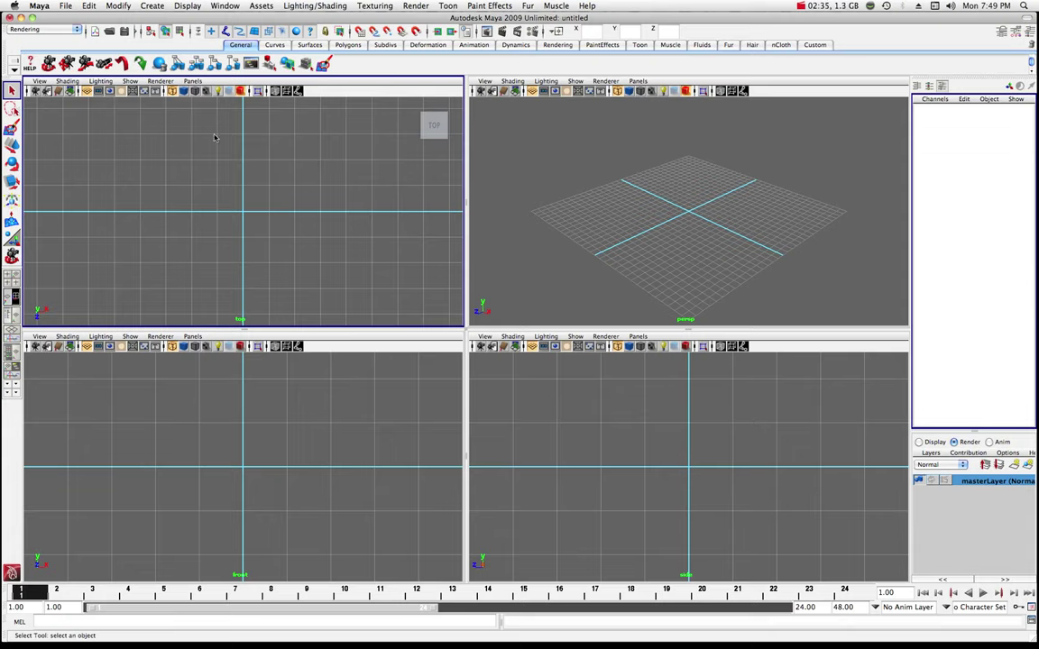
click(192, 83)
mouse_move(191, 94)
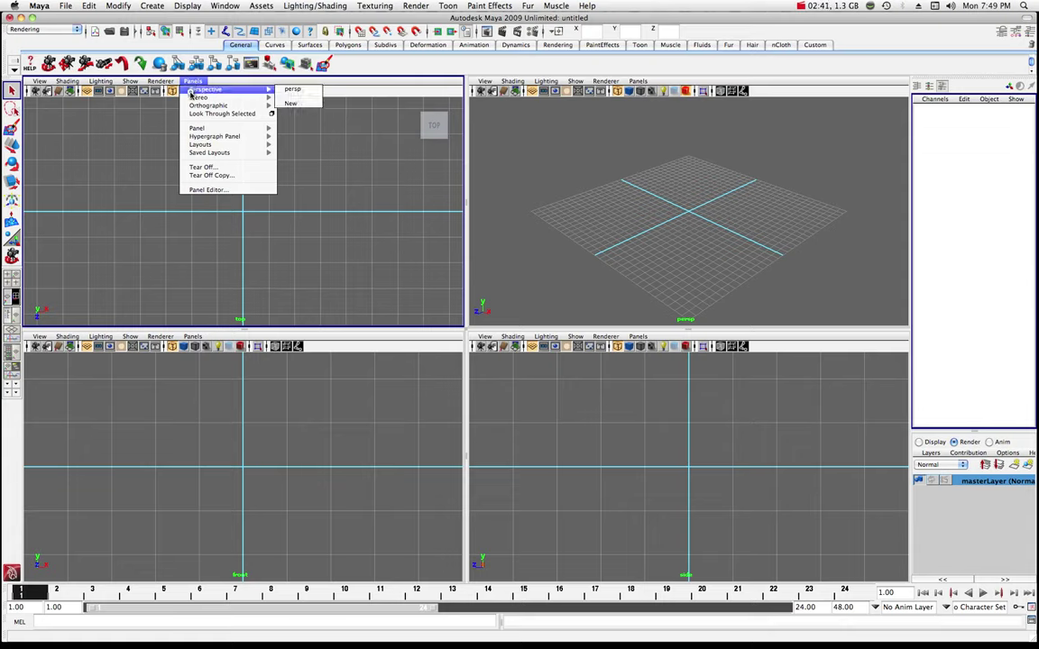
click(297, 104)
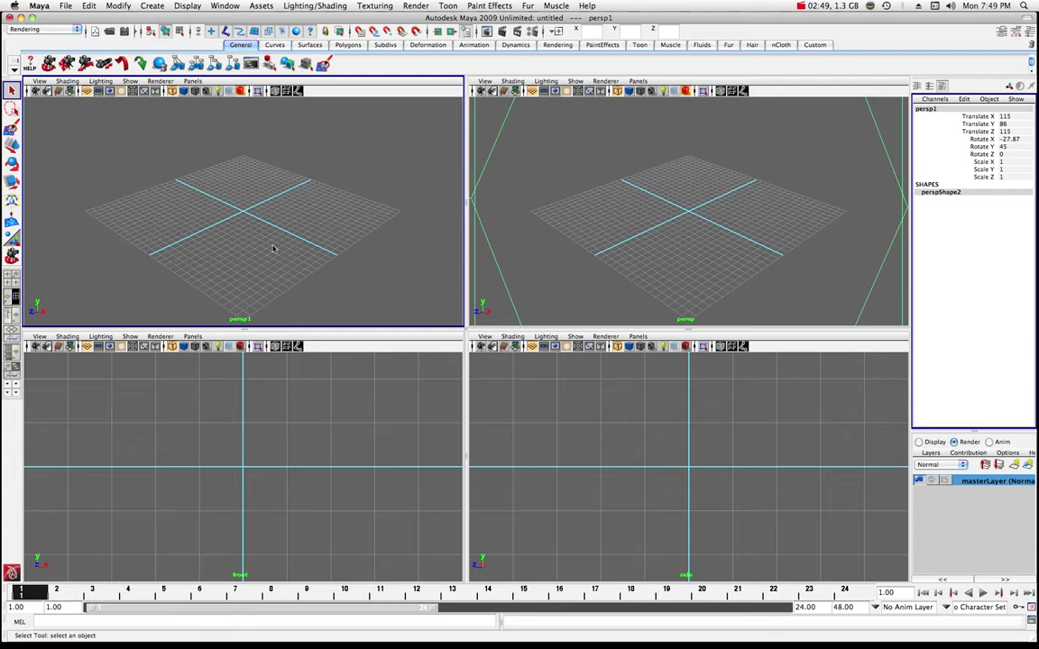
Rename the new perspective camera as Master and deselect it
click(931, 109)
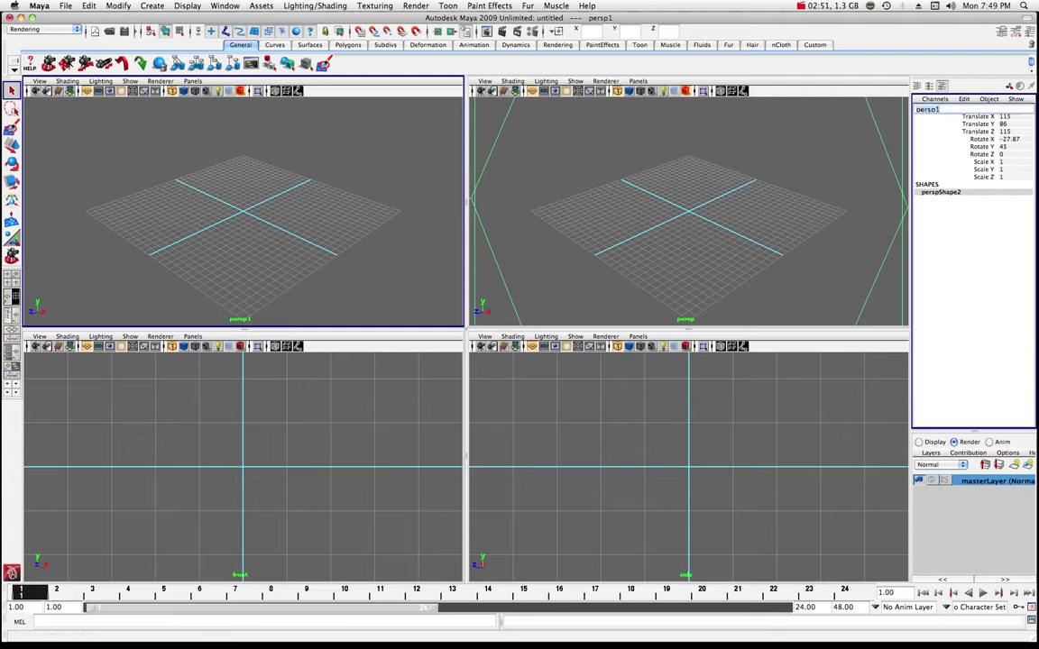
text(Master)
key(Return)
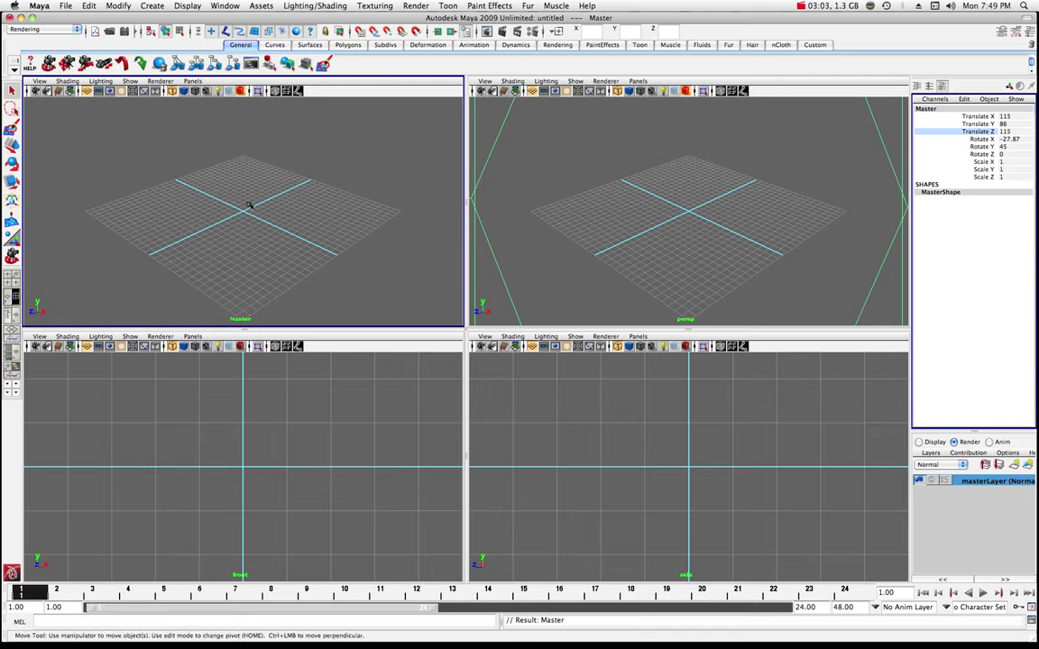
key(q)
click(303, 161)
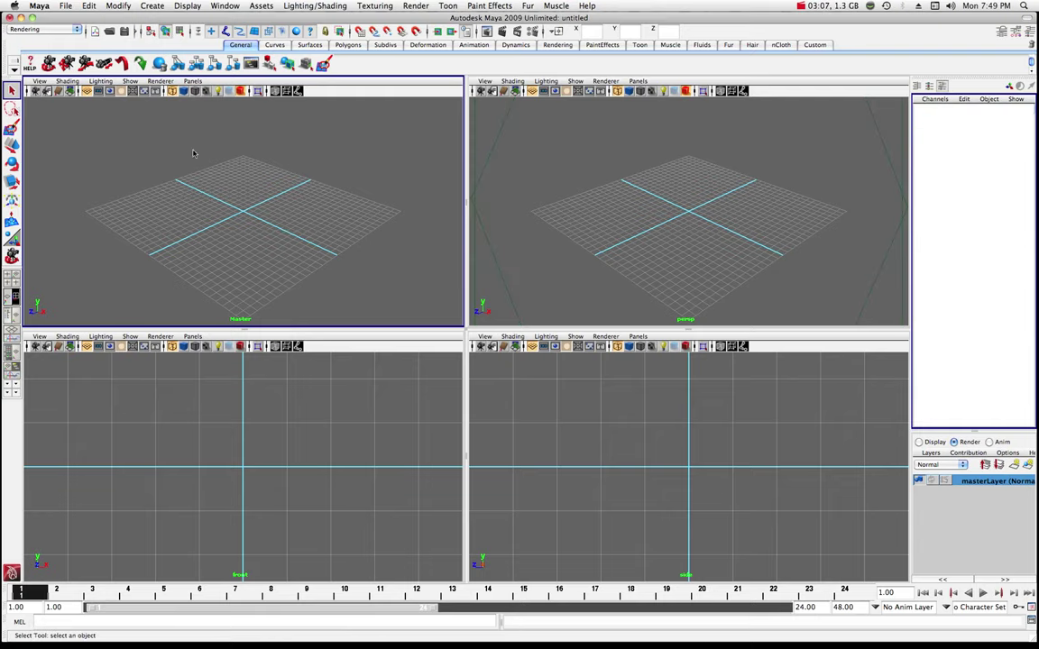
Import home.jpg from the Master Plate Stuff folder as an image plane for the Master camera, searching for the file by name
click(39, 82)
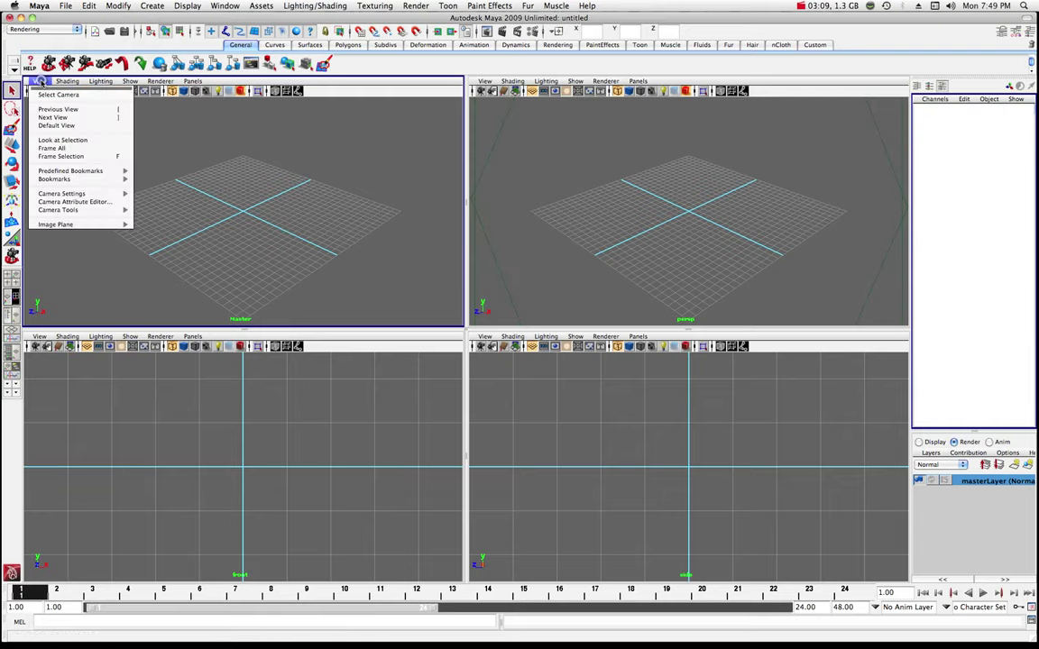
mouse_move(69, 229)
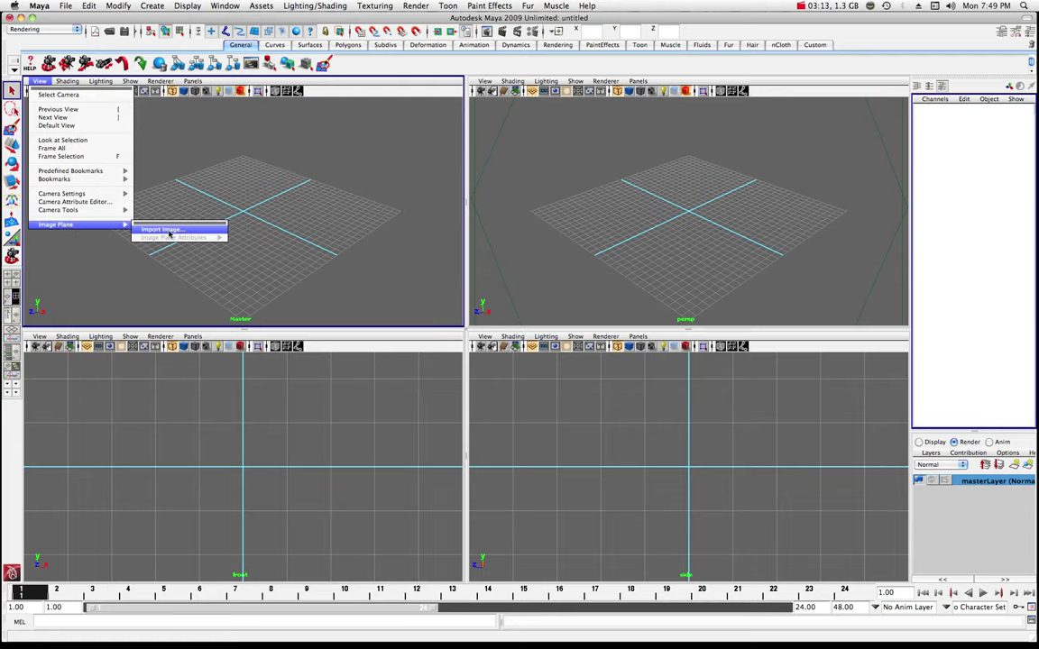
click(173, 231)
click(863, 119)
text(home)
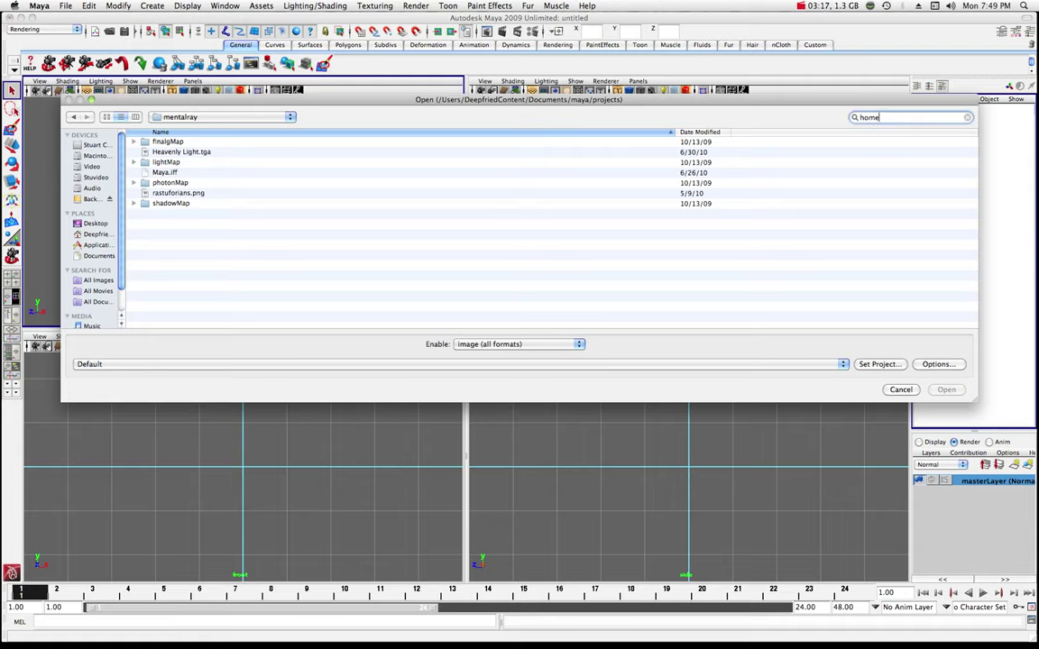
text(.)
text(pg)
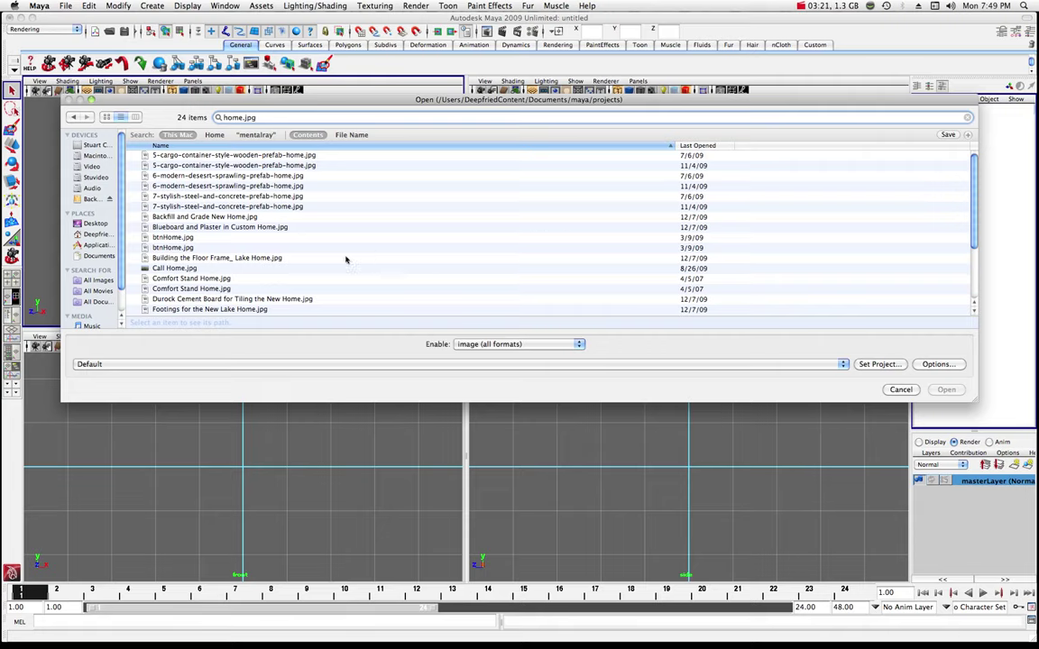
scroll(297, 270, down, 3)
click(167, 269)
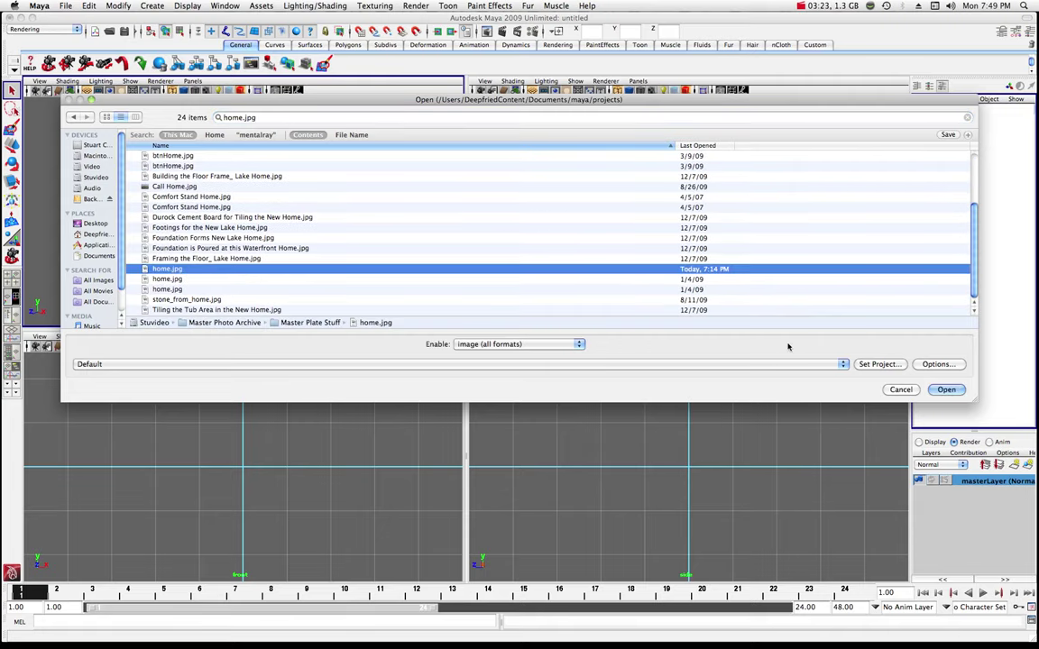
click(946, 389)
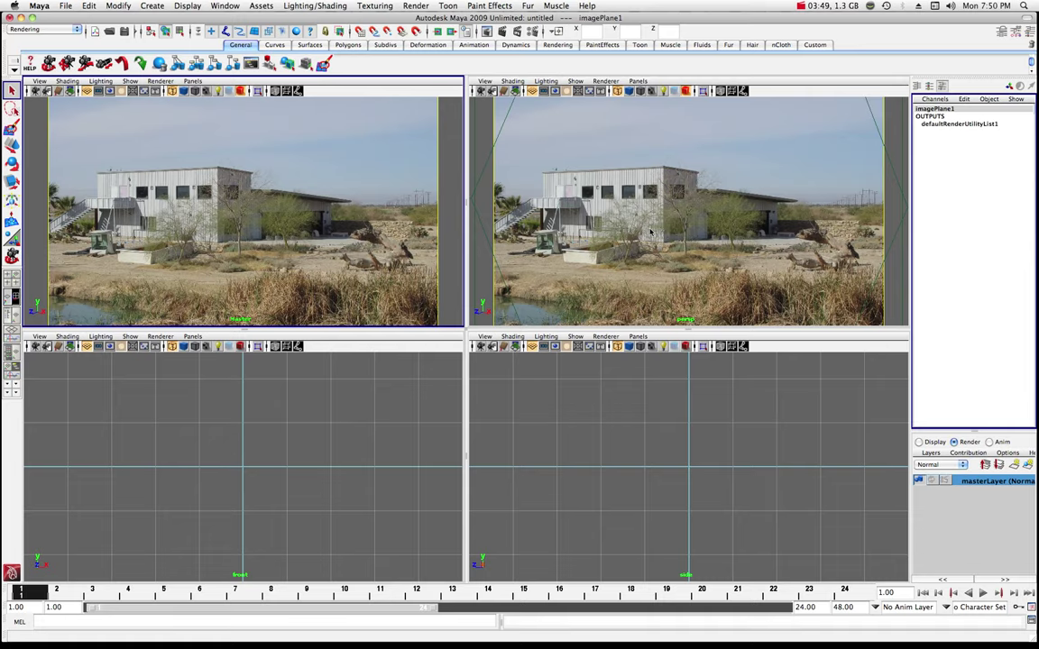
Maximize the persp view and set the image plane's placement depth to 400
key(space)
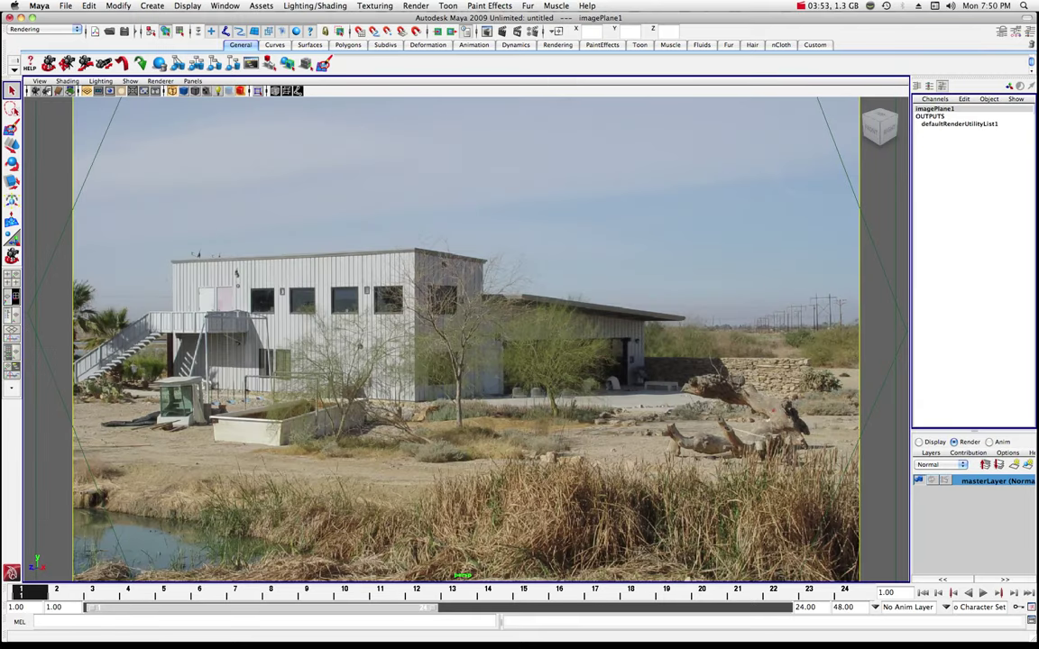
click(1001, 32)
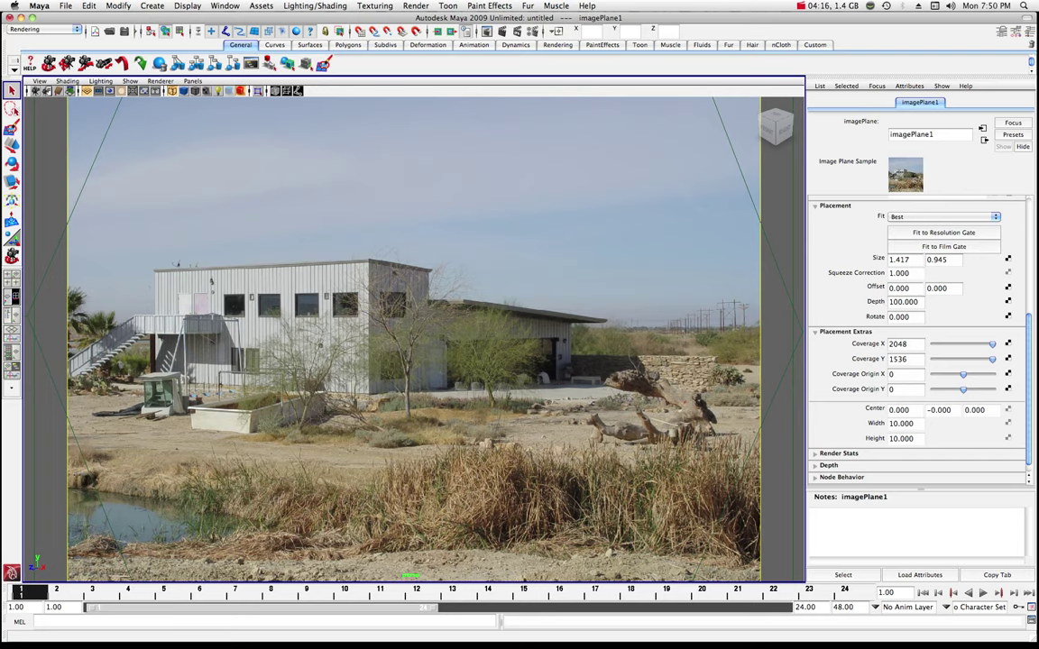
click(902, 301)
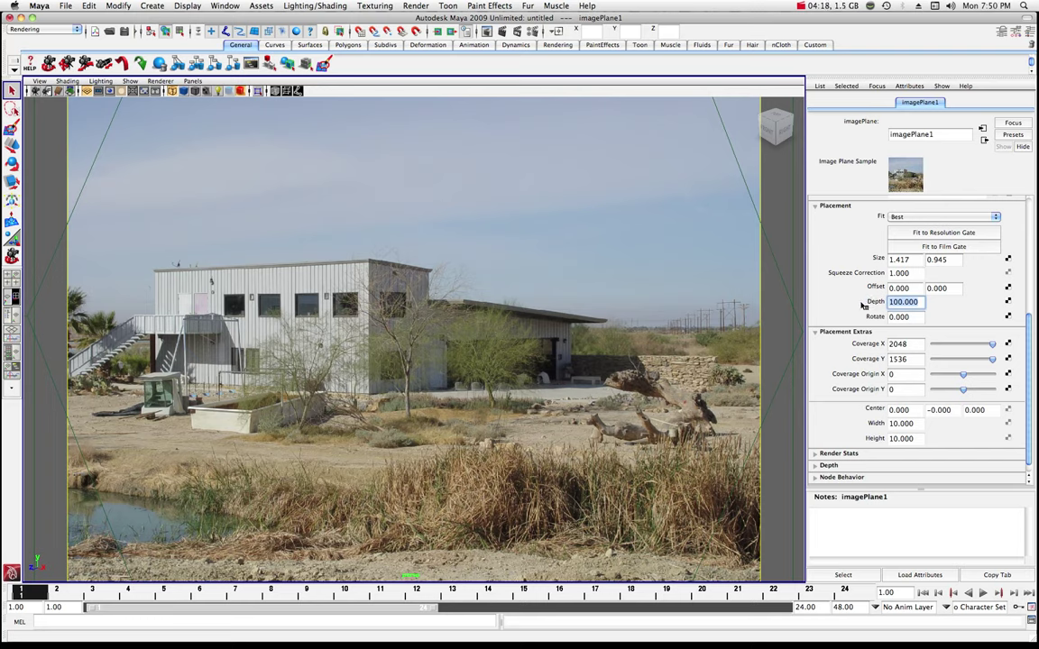
text(400)
key(Return)
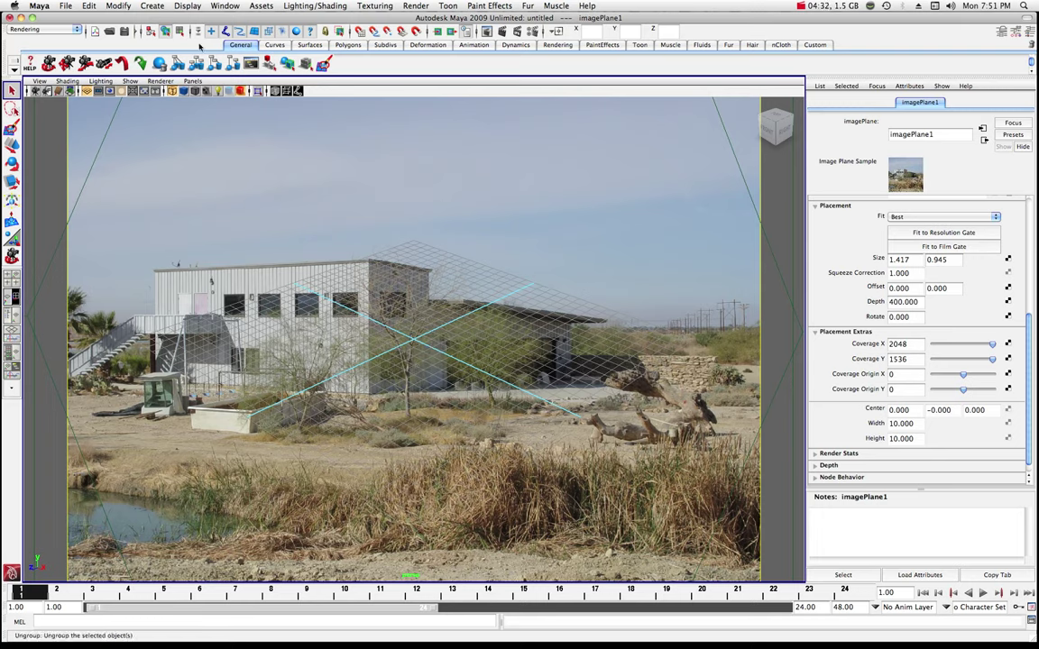
Create a polygon sphere over the front of the grid in the persp view and display it with high-quality shading
click(153, 7)
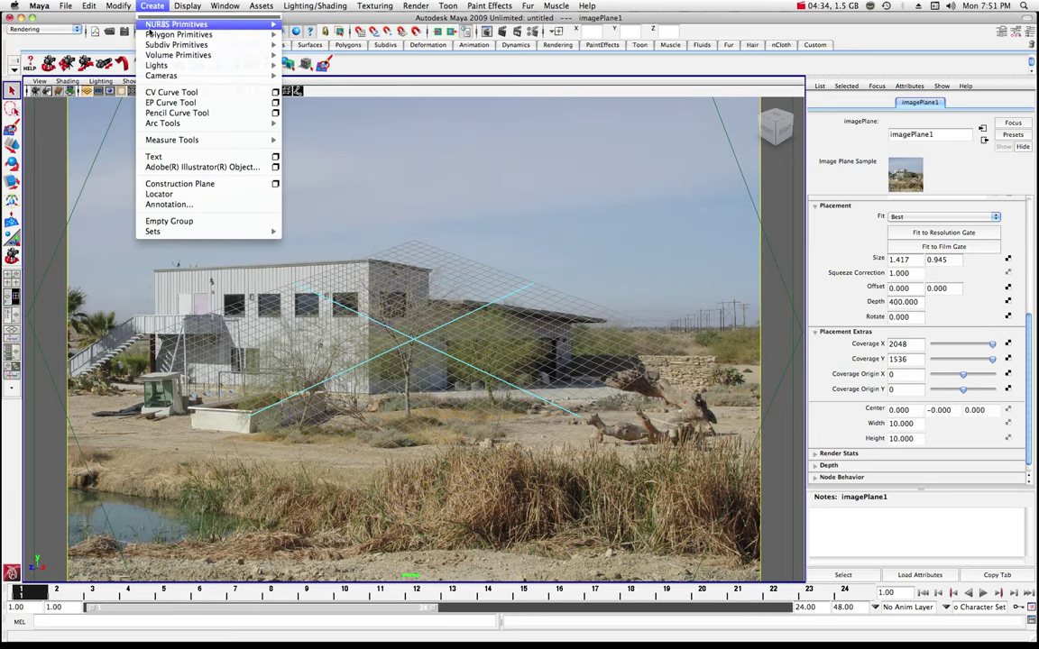
mouse_move(241, 38)
click(303, 40)
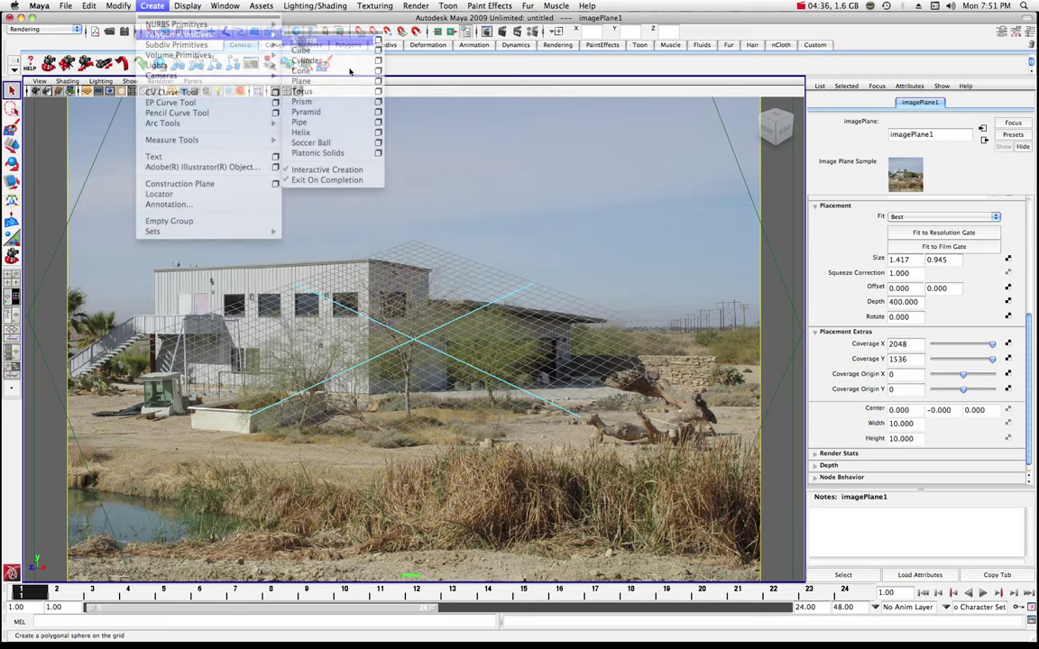
drag(420, 397, 417, 358)
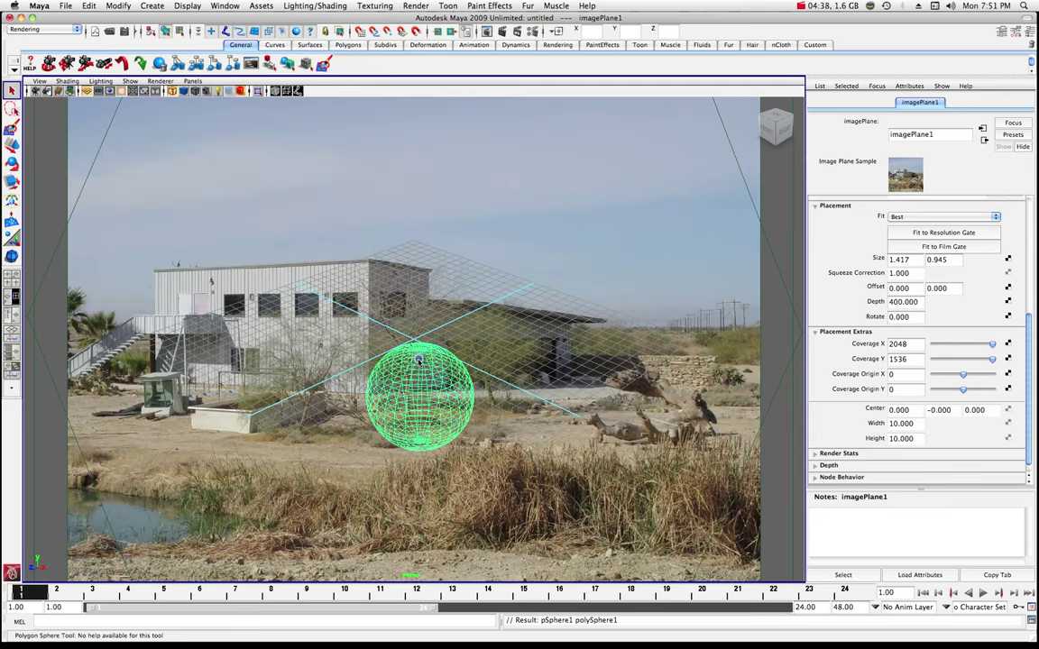
click(172, 90)
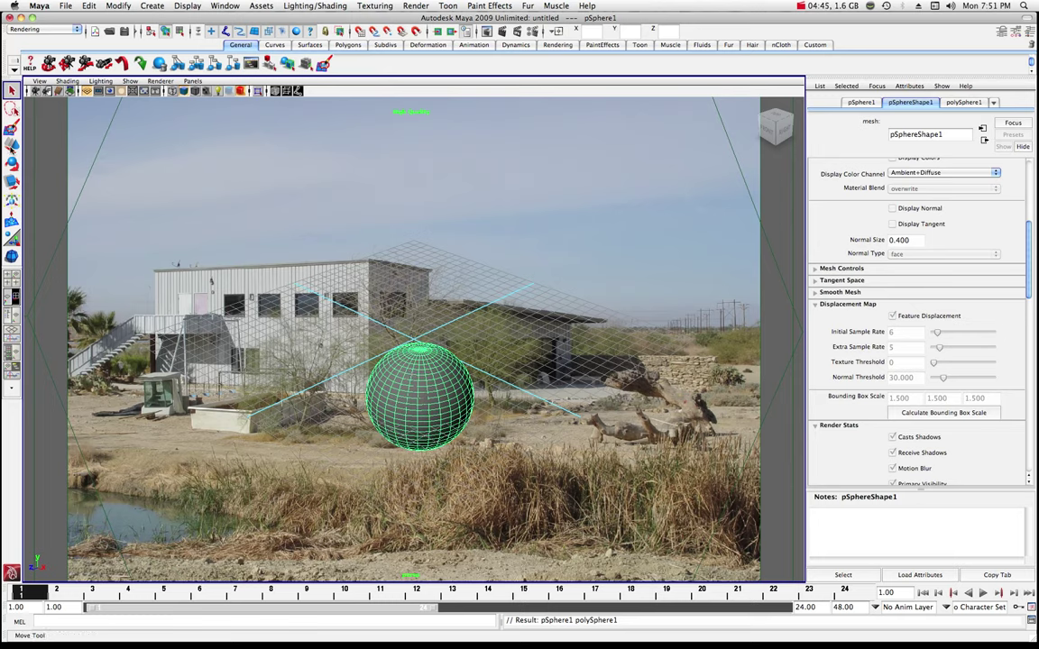
Scale the sphere into a wide, flattened saucer shape by enlarging it overall and squashing its height
click(12, 180)
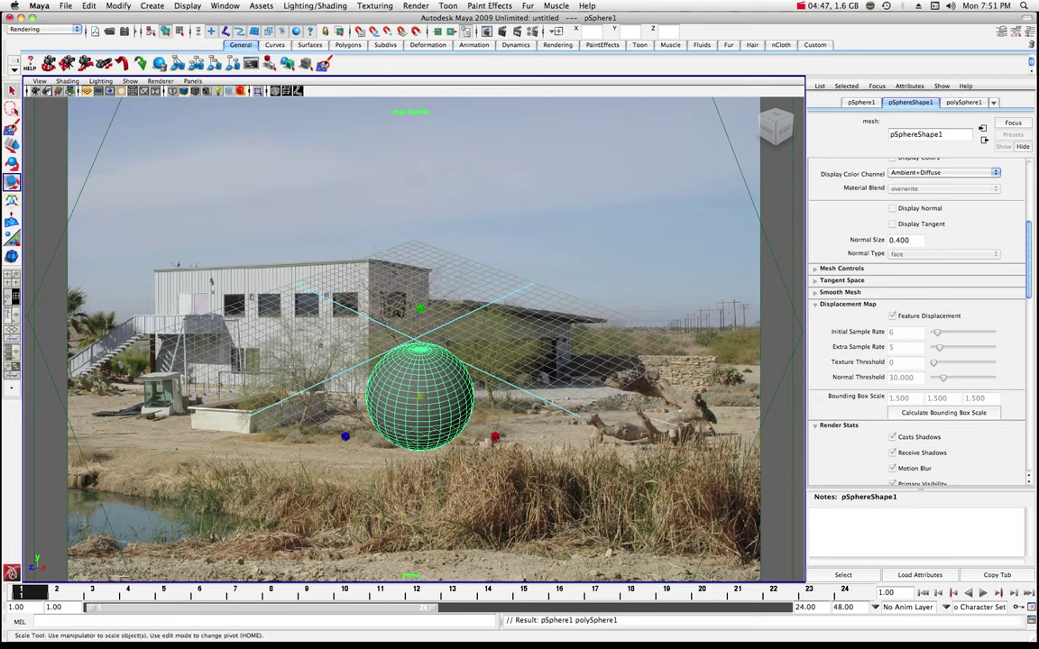
drag(420, 308, 506, 440)
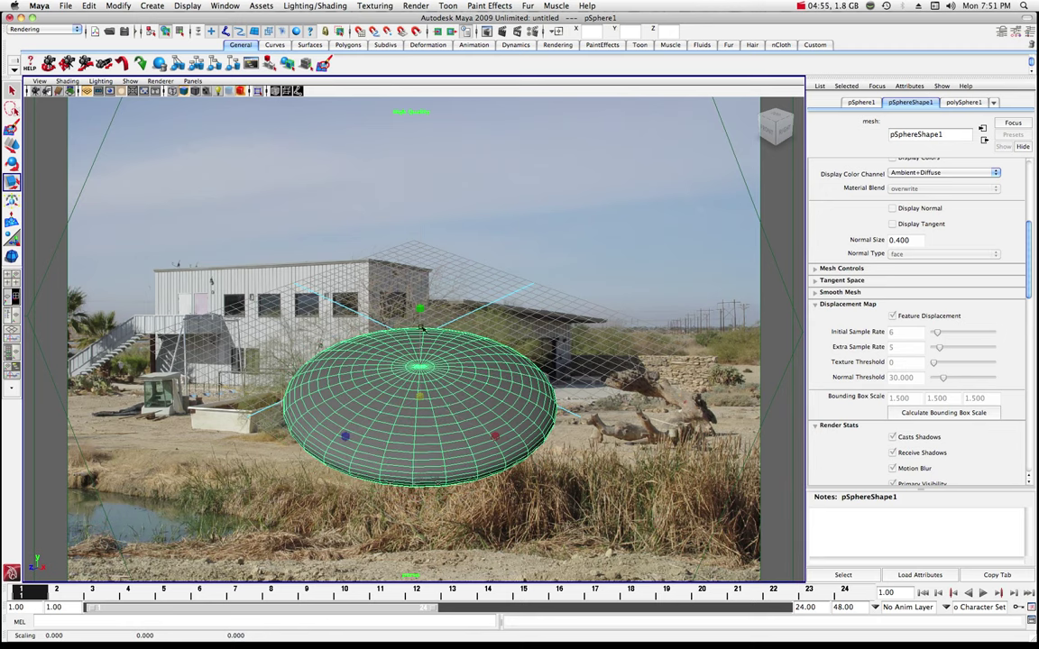
click(49, 63)
drag(233, 279, 255, 288)
scroll(257, 287, down, 6)
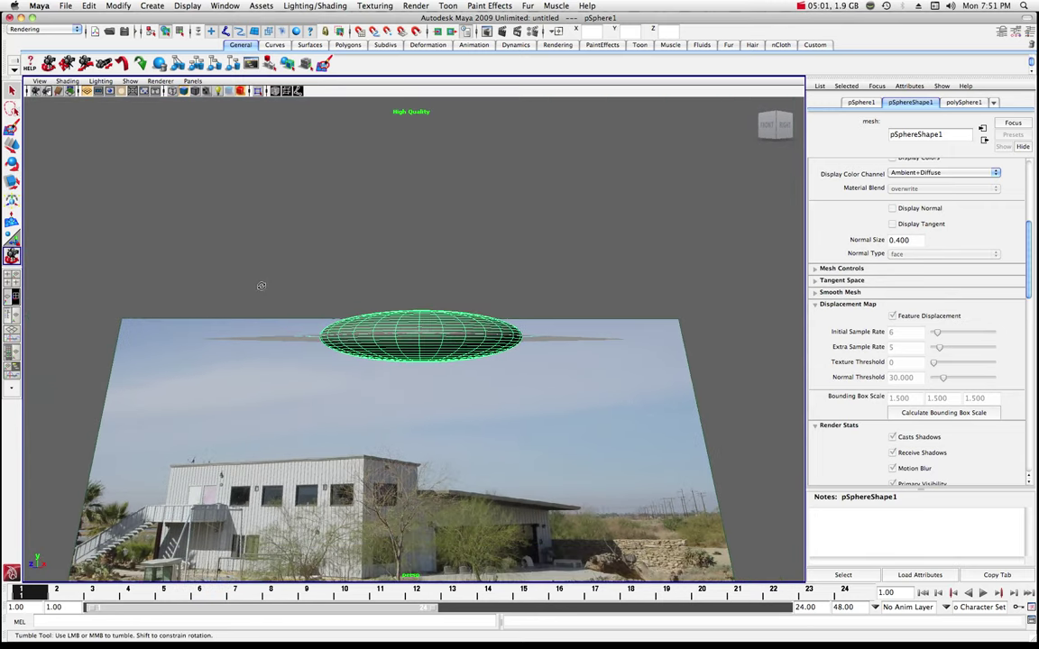
drag(351, 260, 419, 309)
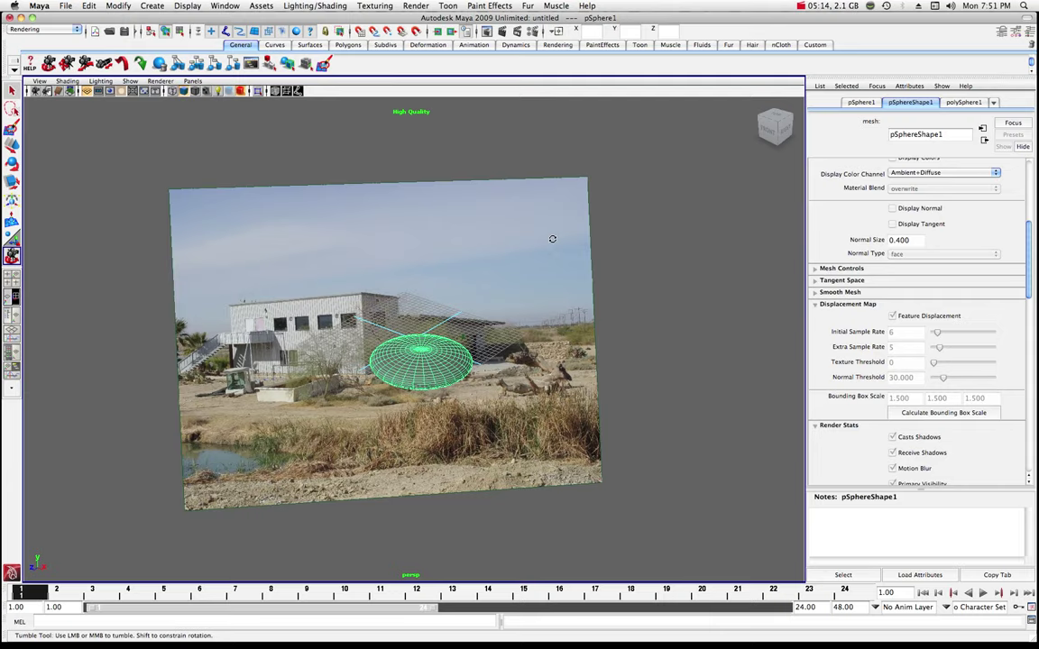
Turn on high-quality shading in the Master view, maximize it and lower the camera angle until the grid lies nearly edge-on
key(space)
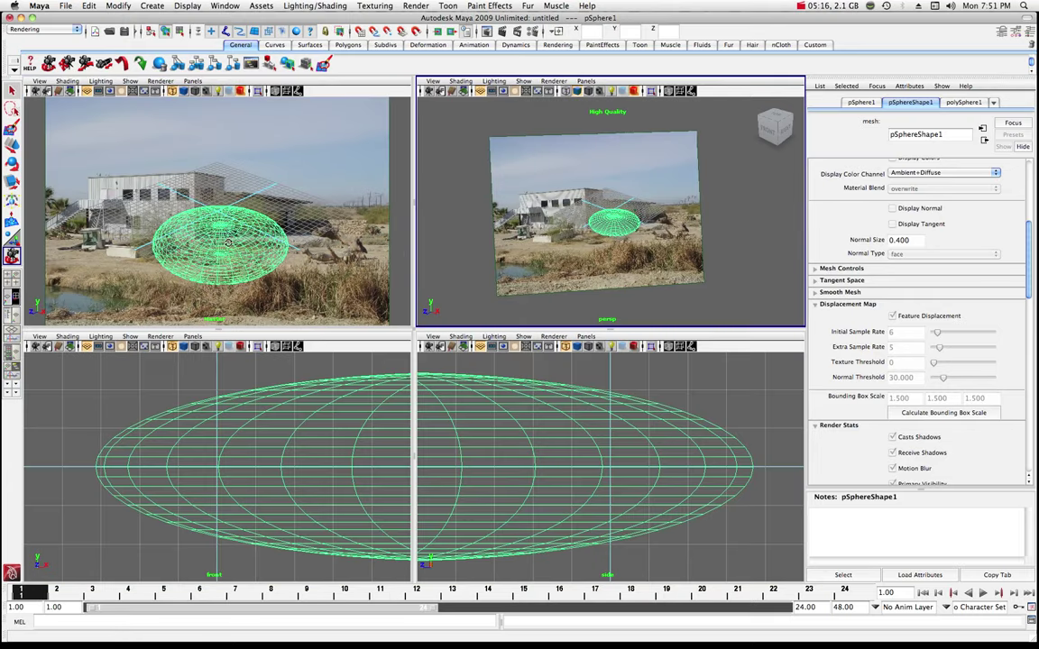
click(168, 90)
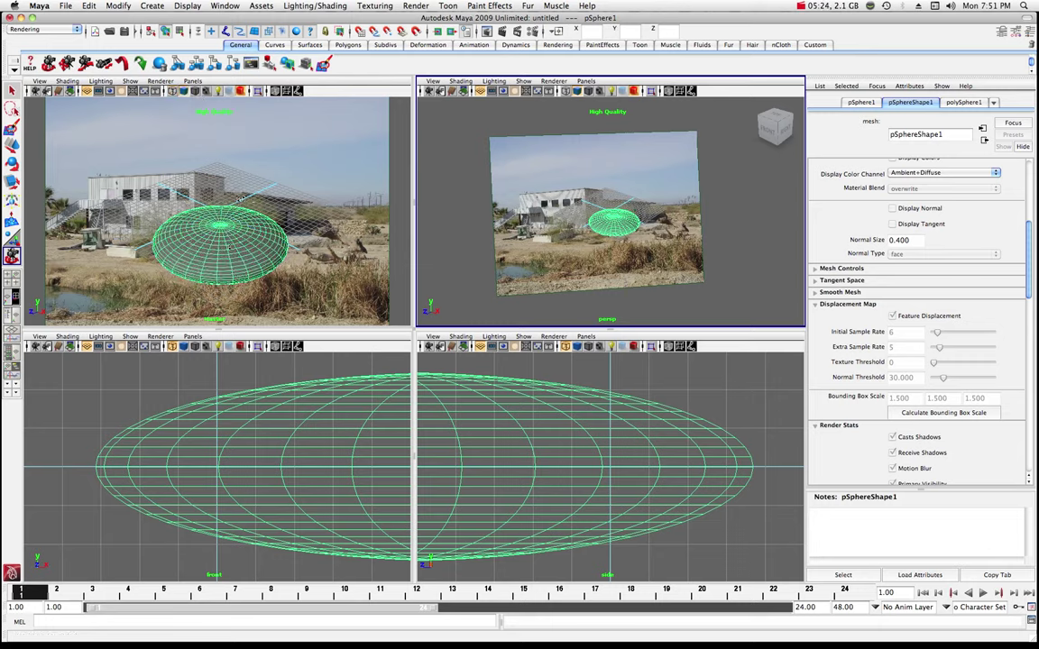
key(space)
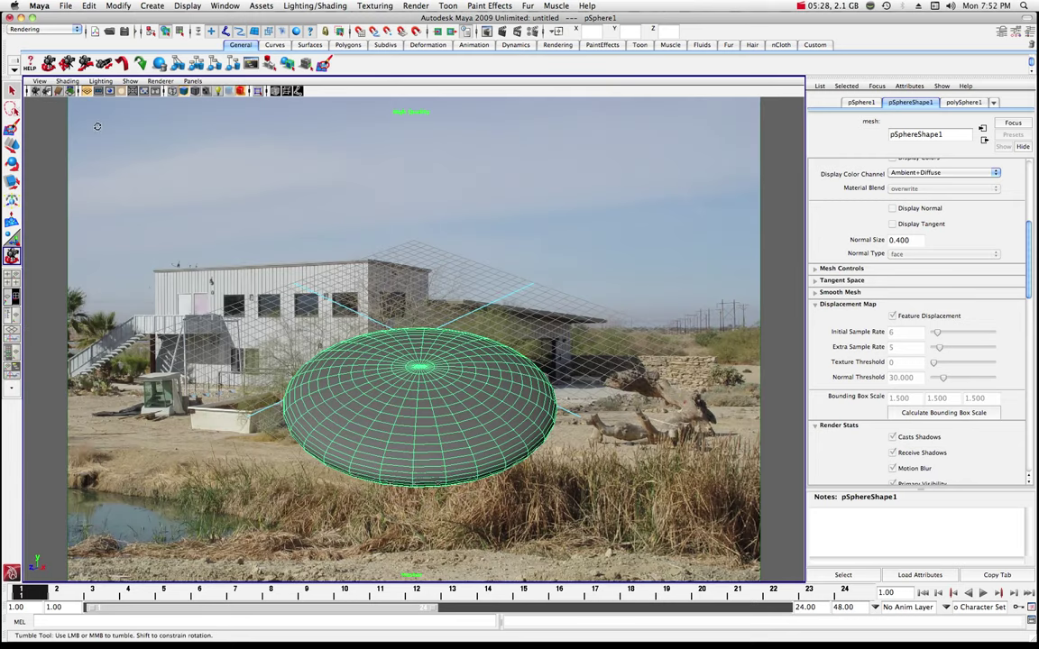
drag(270, 262, 271, 236)
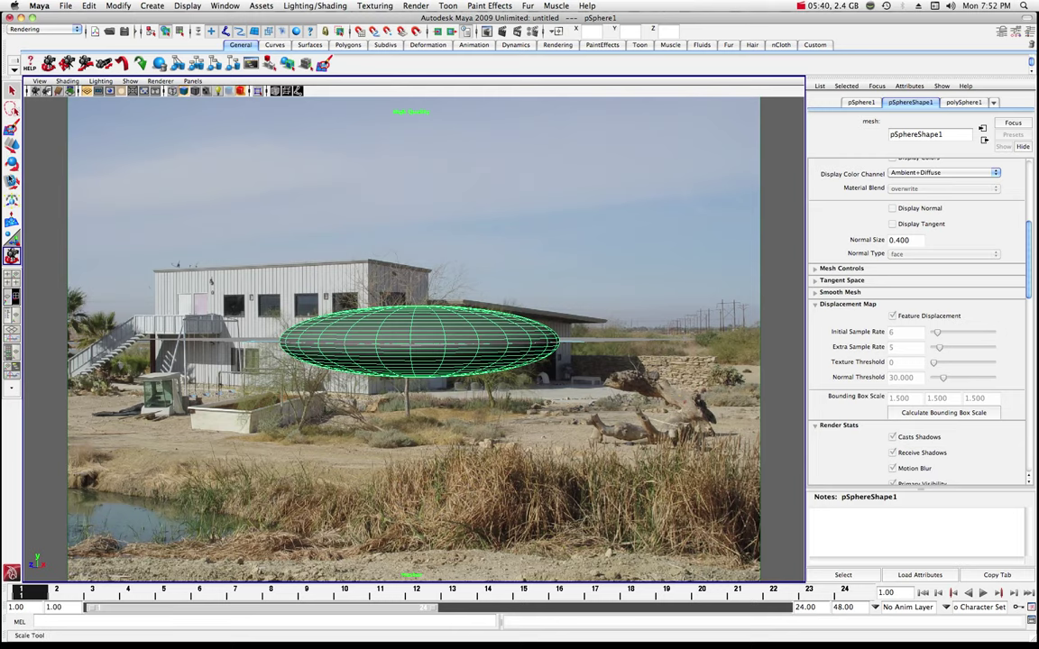
Flatten the saucer further to a height scale of about 0.297 and raise it to the building's roofline
click(12, 181)
drag(418, 248, 379, 267)
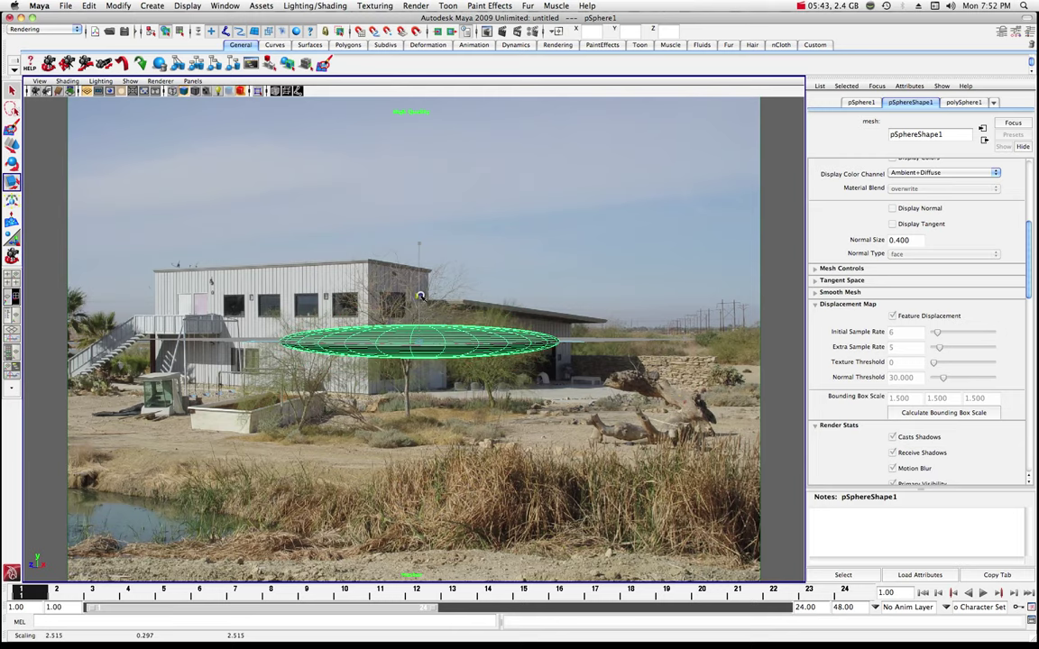
click(12, 145)
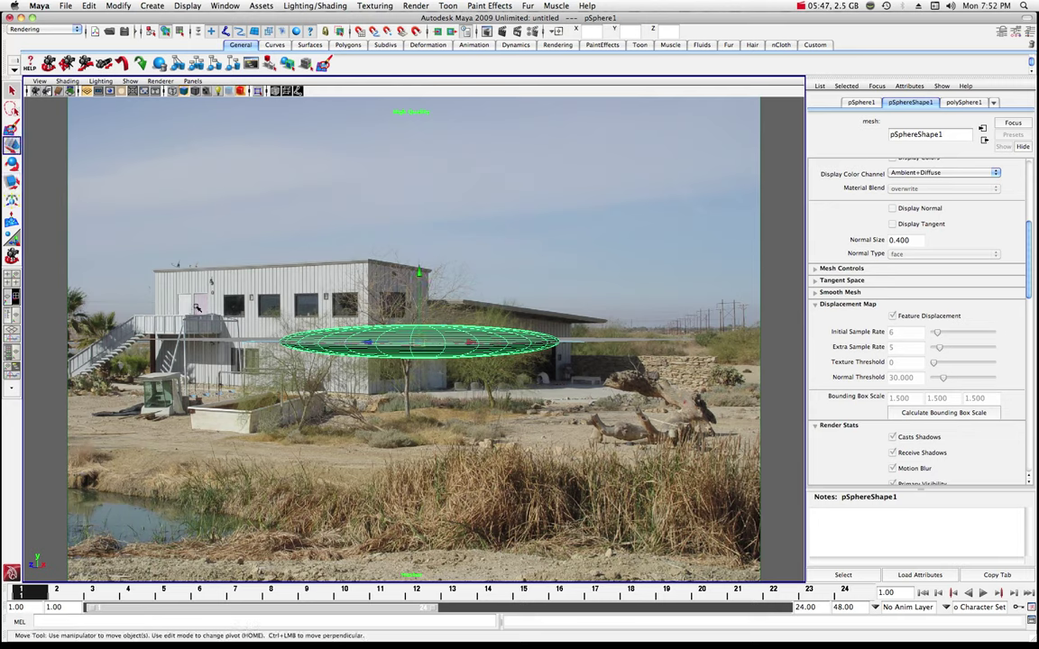
drag(418, 275, 429, 183)
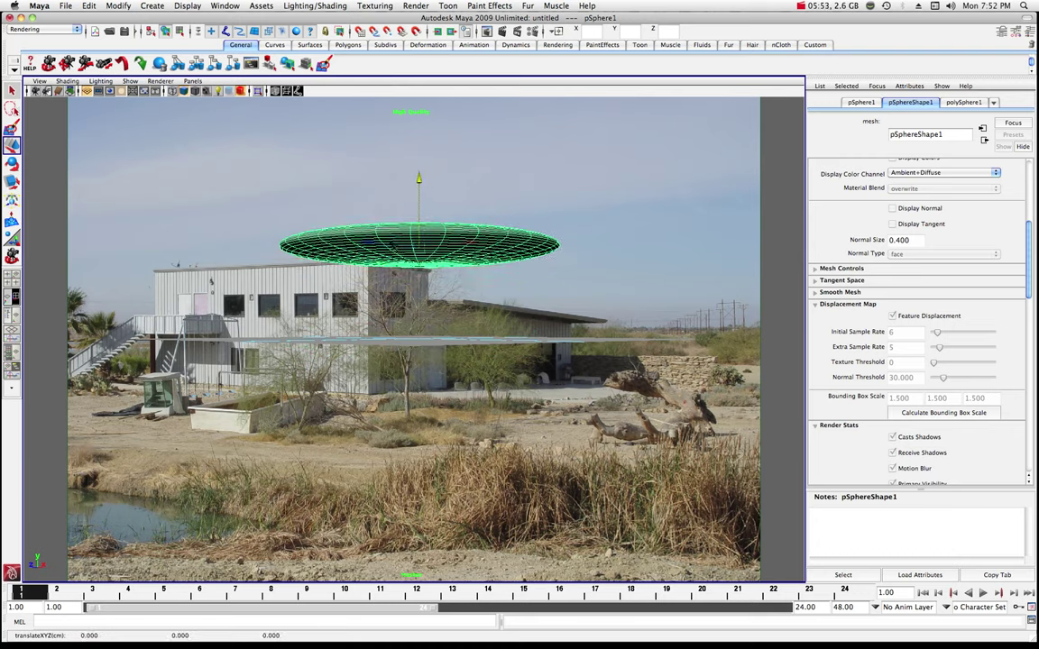
Move the saucer into the distance at the photo's right edge, to about X -24, Y 29, Z -262
drag(366, 239, 723, 264)
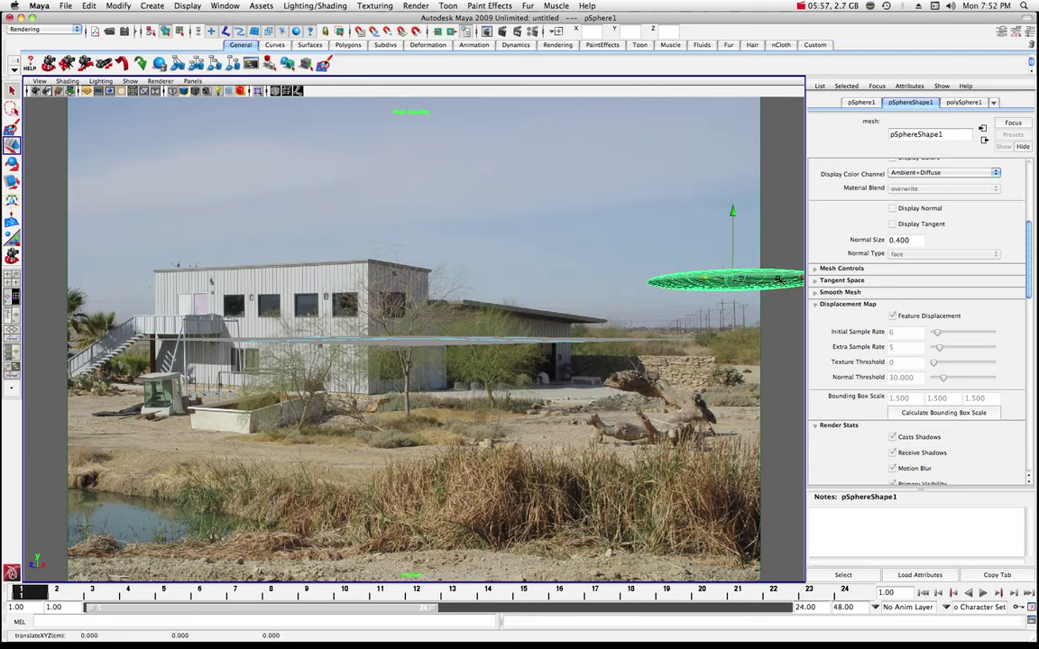
drag(800, 280, 584, 287)
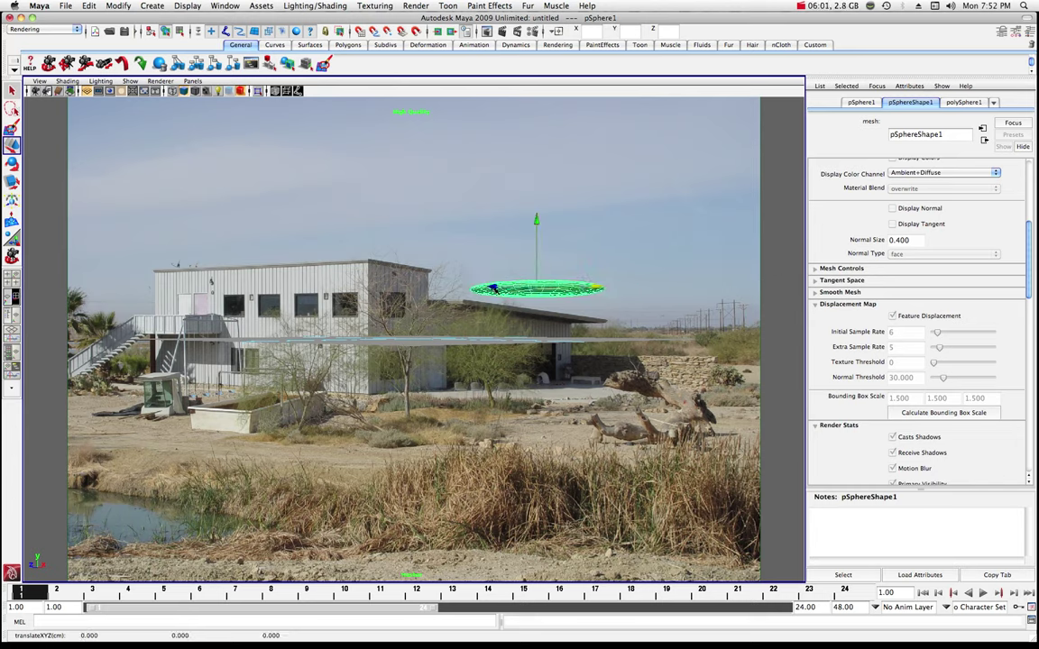
drag(508, 288, 674, 295)
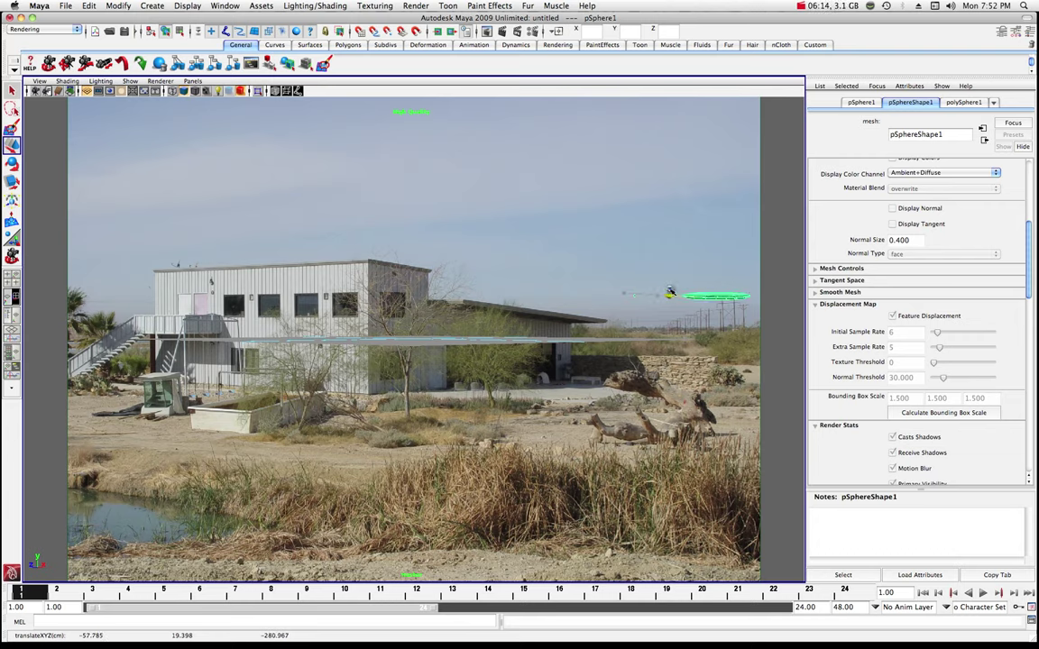
drag(774, 298, 787, 298)
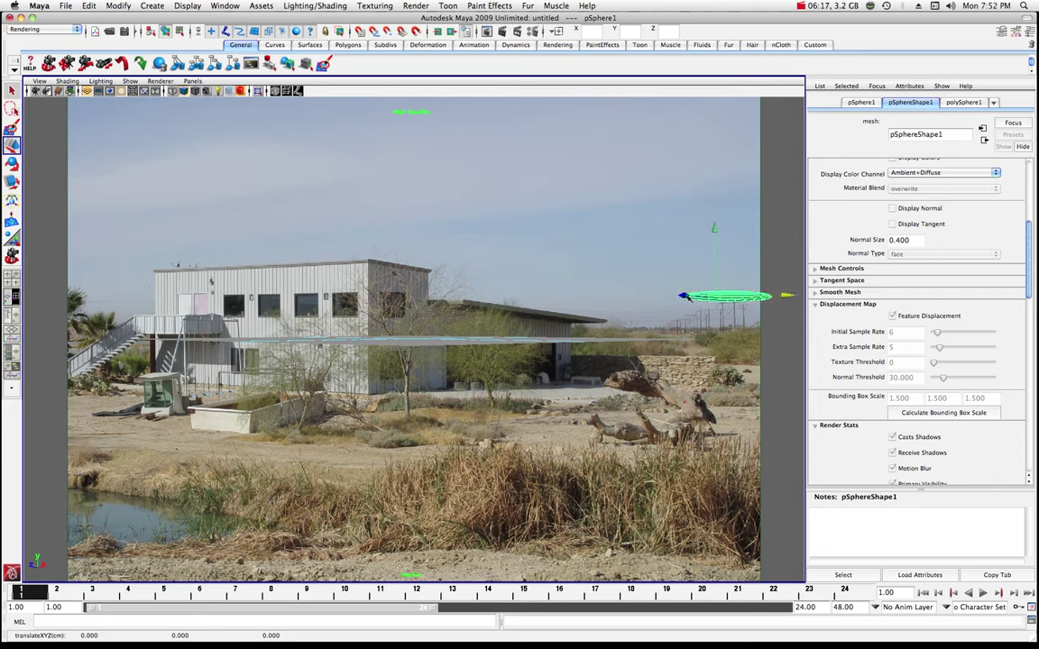
drag(685, 296, 764, 284)
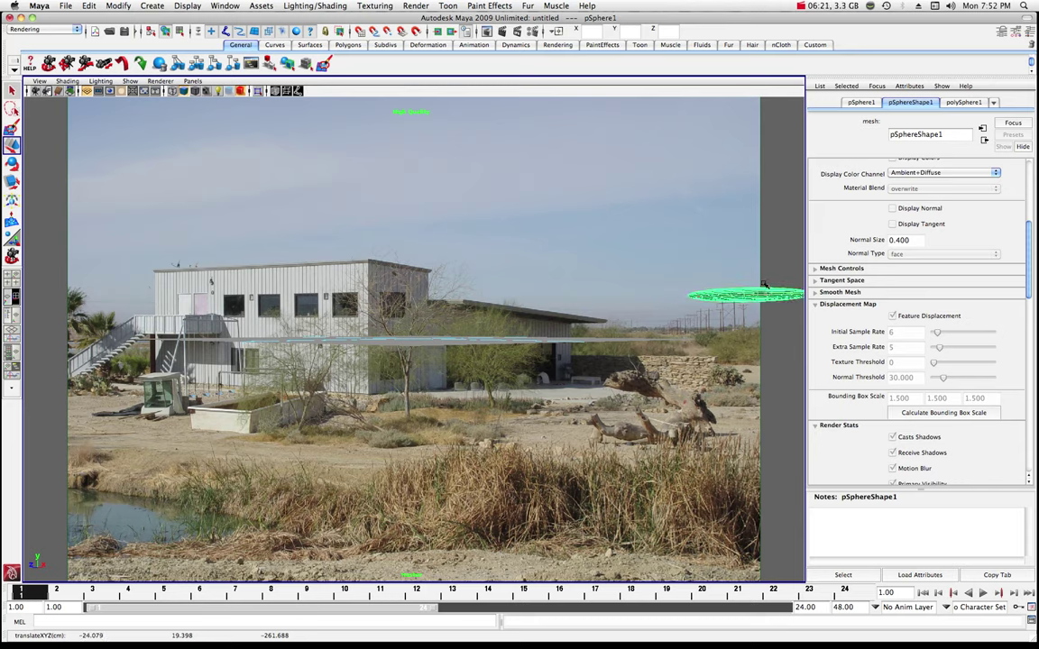
drag(750, 225, 749, 205)
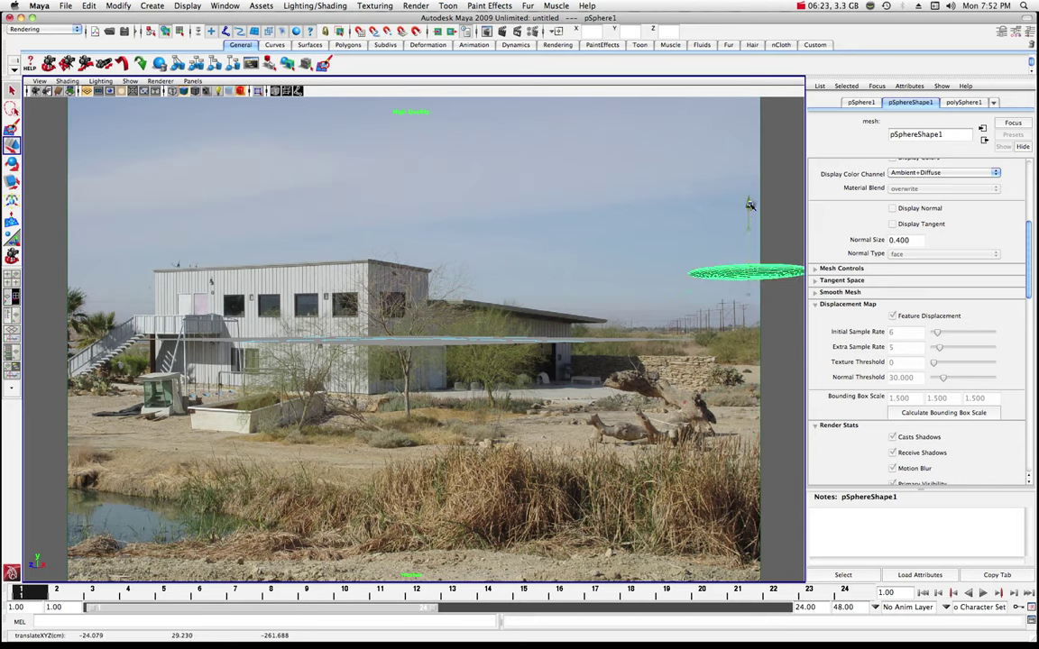
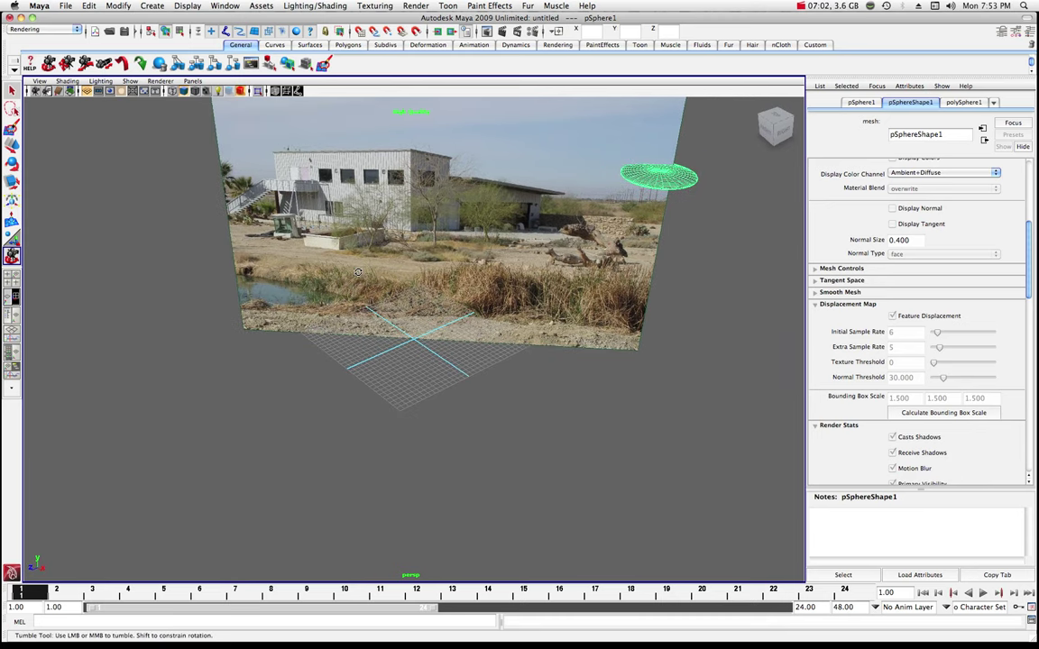
Create a polygon plane covering the grid in the persp view and scale it up uniformly well beyond the grid
scroll(358, 273, up, 8)
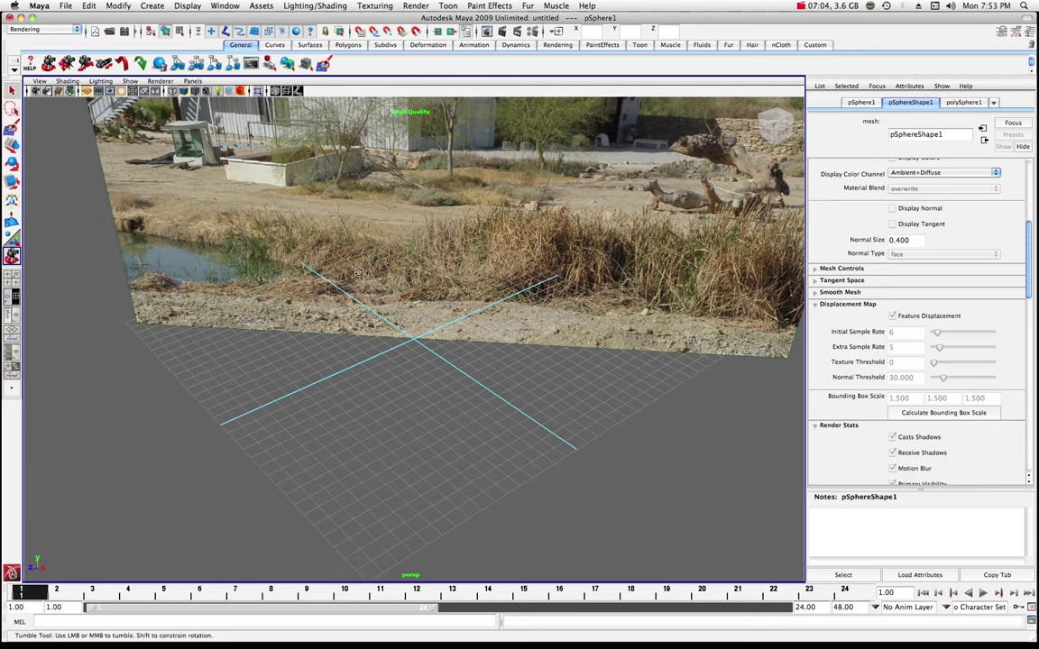
click(153, 5)
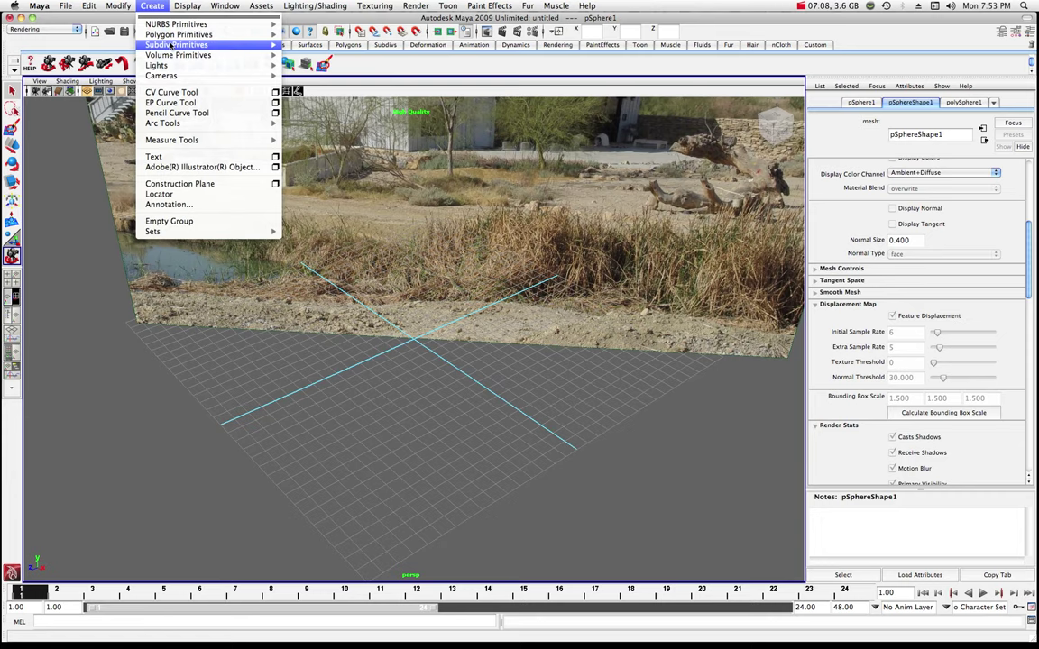
mouse_move(244, 39)
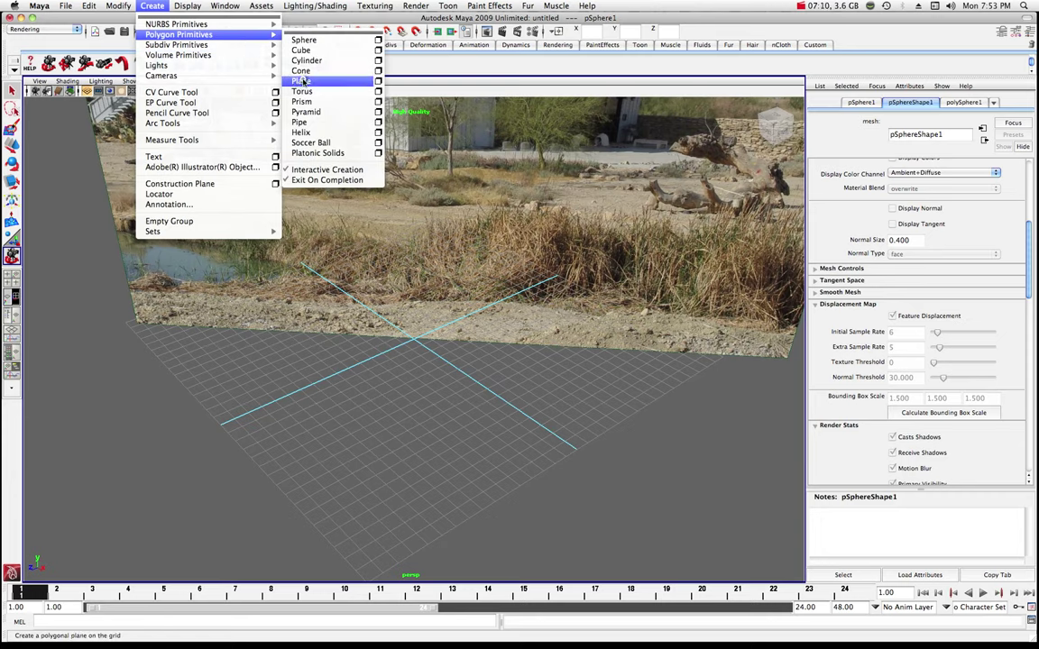
click(273, 80)
drag(371, 569, 439, 219)
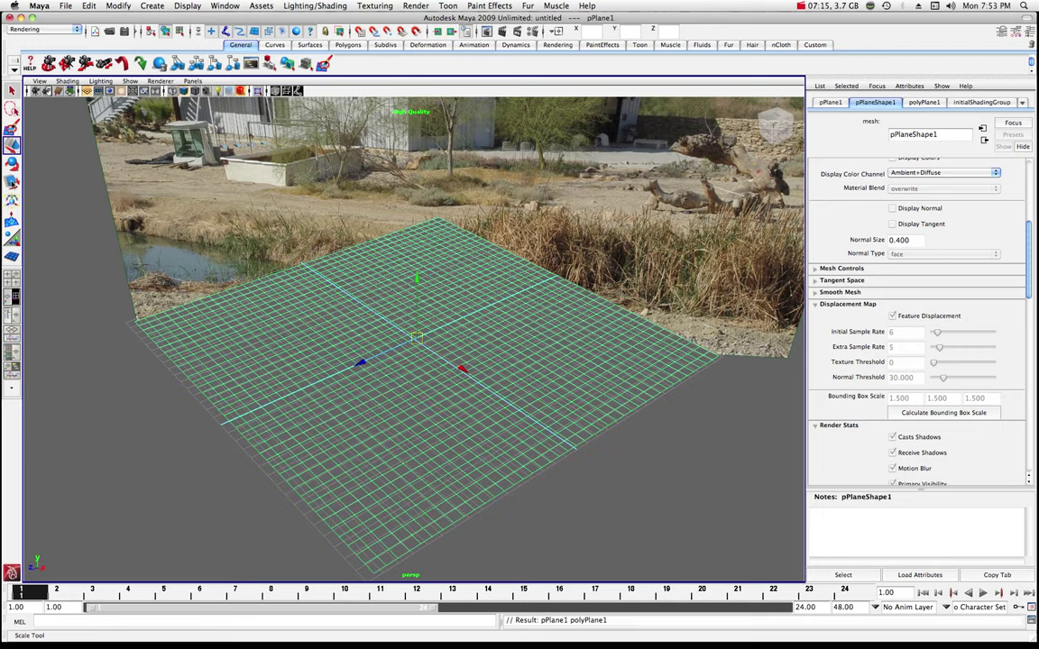
key(r)
drag(417, 337, 712, 487)
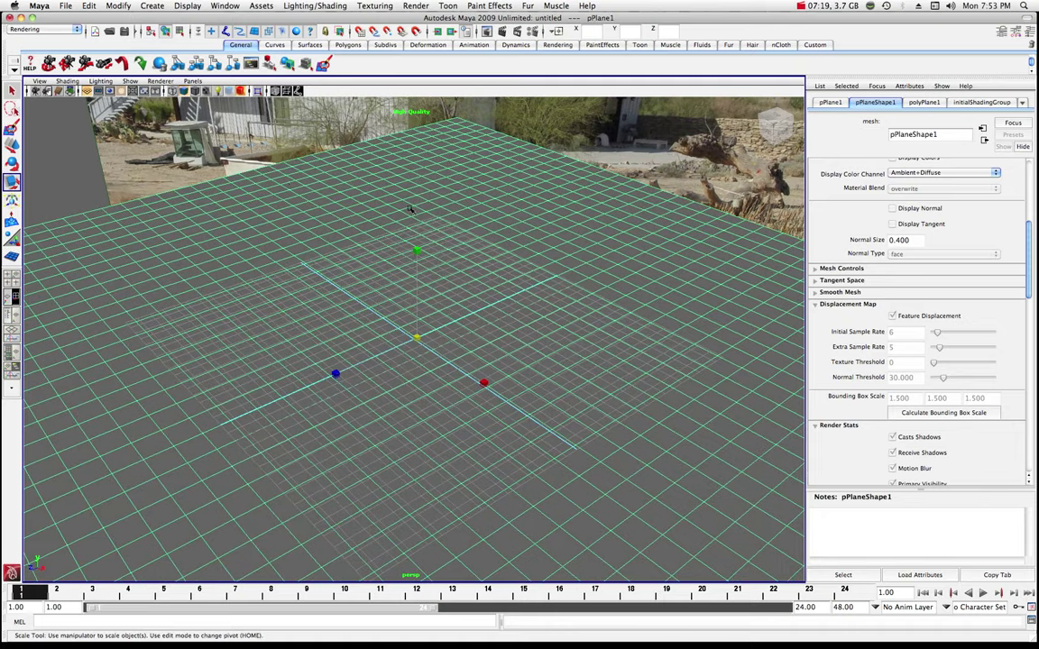
Lower the plane below the grid to the level of the desert ground in the photo
alt+drag(411, 221, 267, 271)
scroll(268, 273, down, 10)
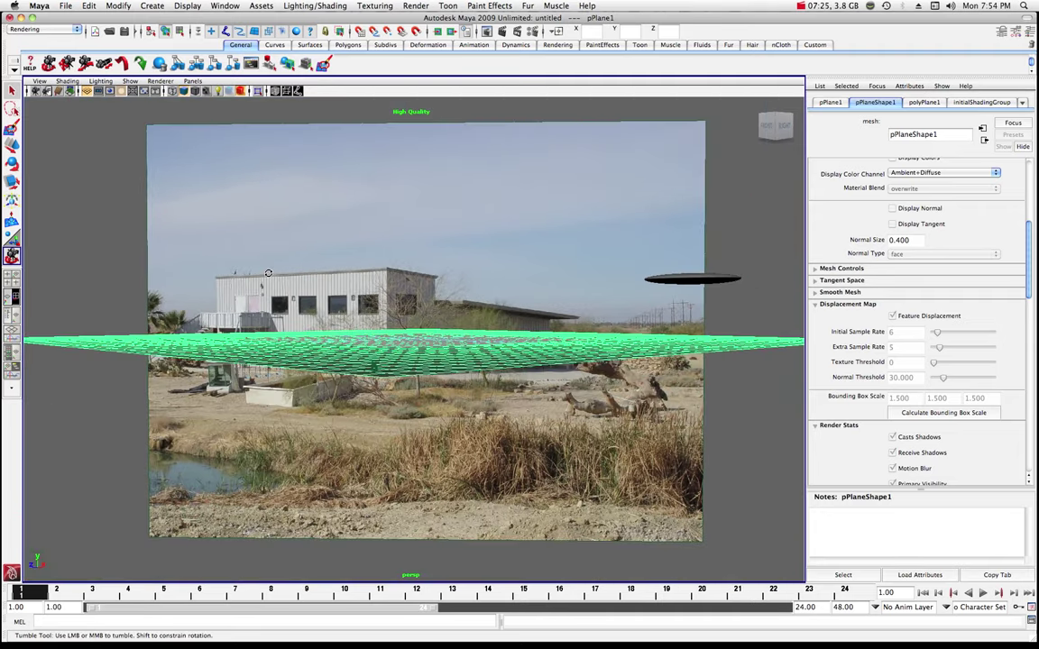
alt+drag(268, 273, 328, 271)
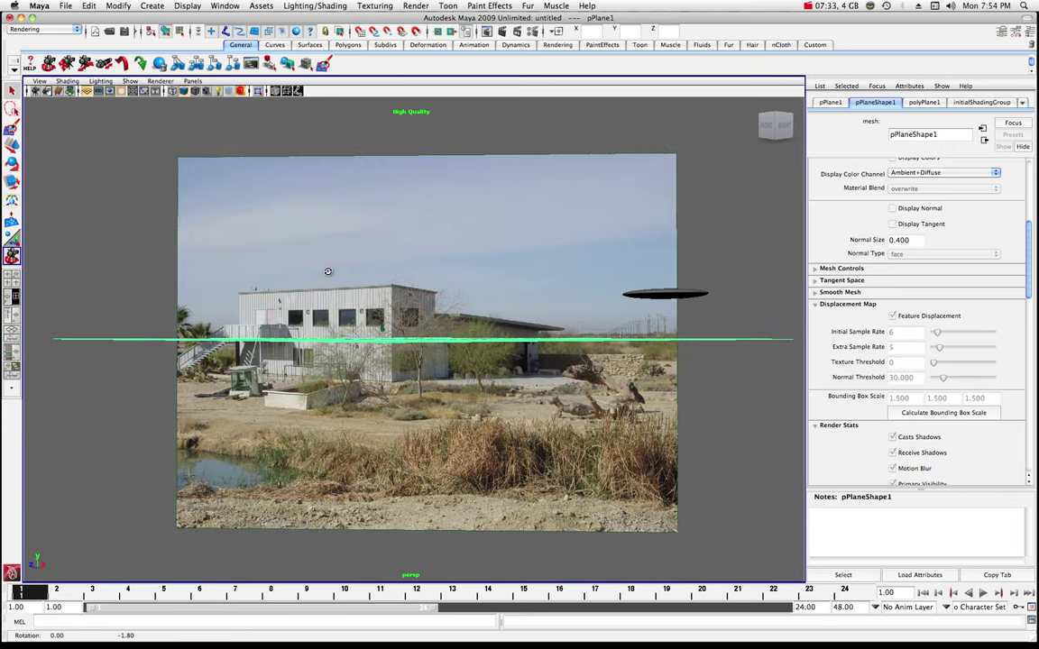
click(13, 143)
drag(414, 271, 425, 351)
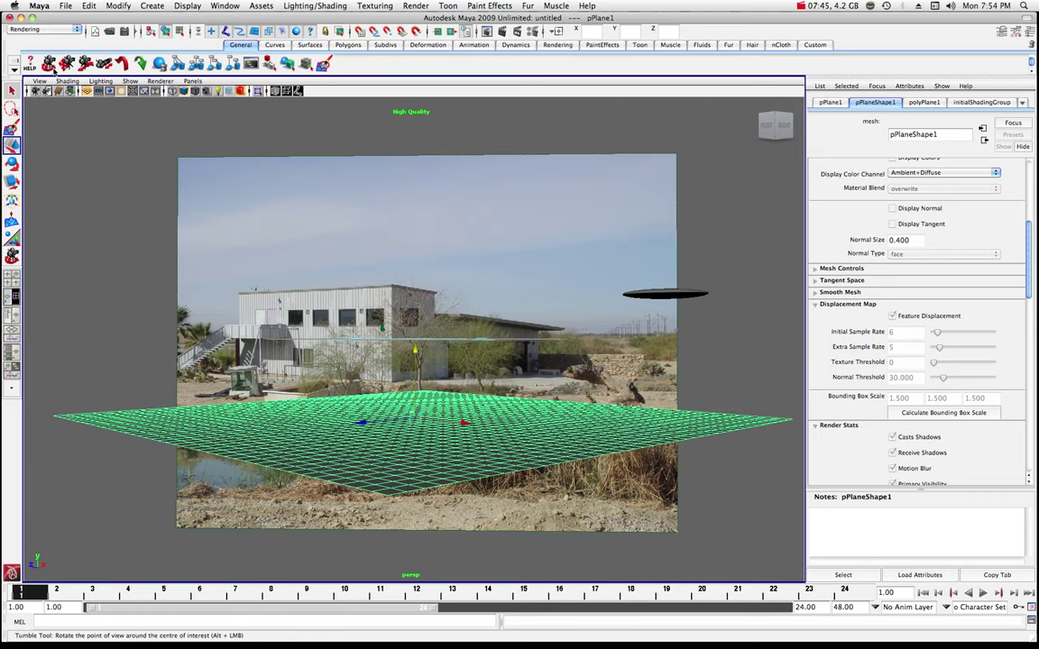
Rotate the plane about its vertical axis until its front edge runs parallel to the photo's lower edge
alt+drag(182, 146, 402, 246)
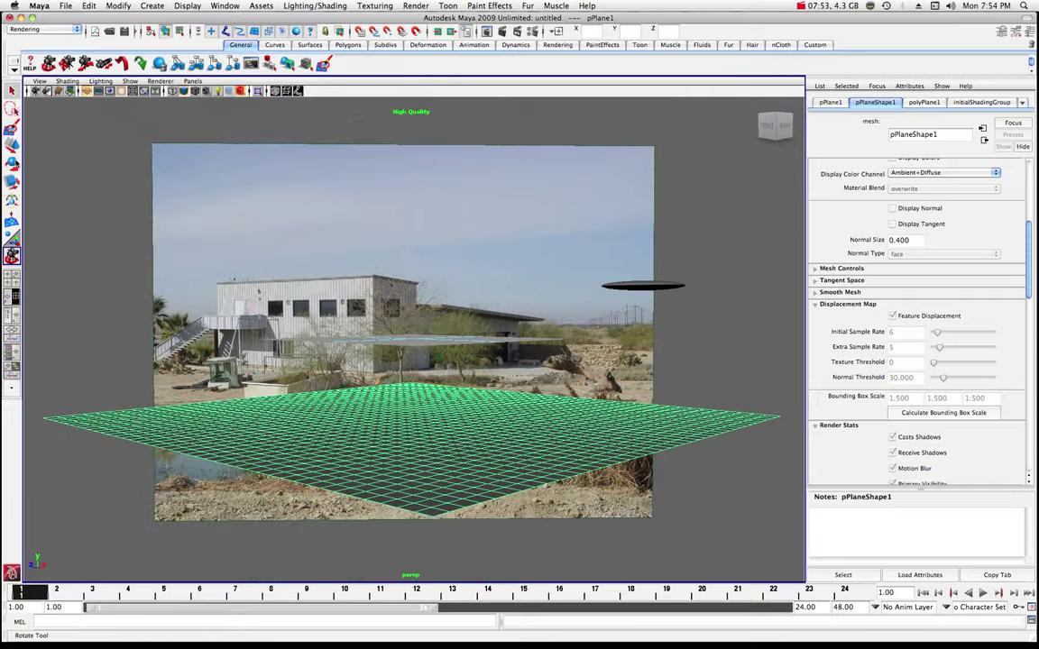
click(12, 162)
drag(338, 429, 399, 426)
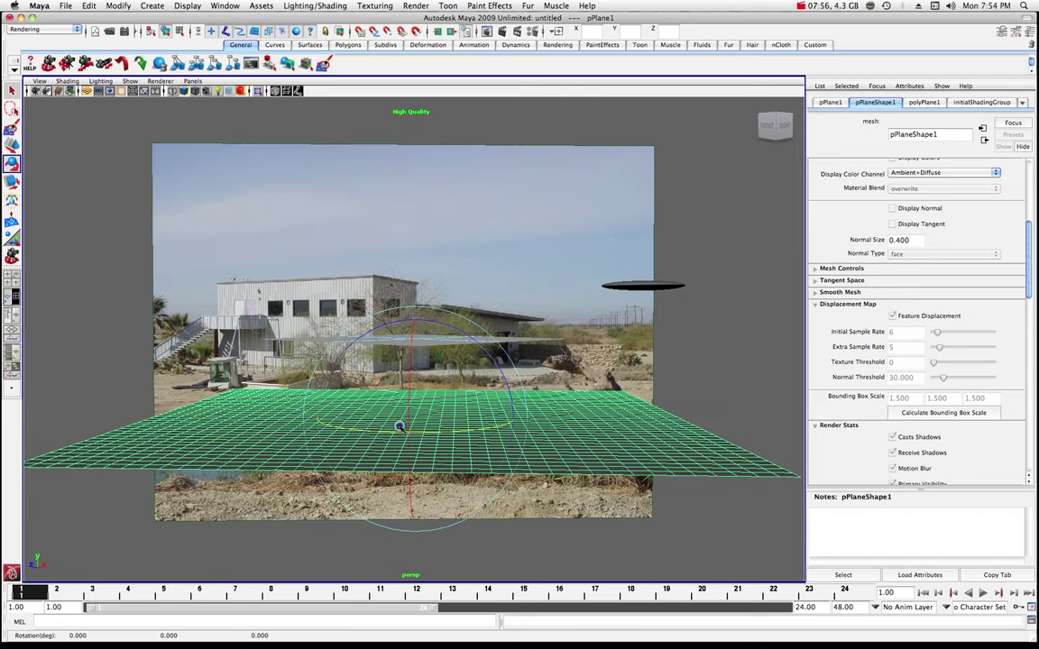
Stretch the ground plane sideways past both edges of the photo and raise it slightly
click(12, 183)
drag(511, 415, 595, 378)
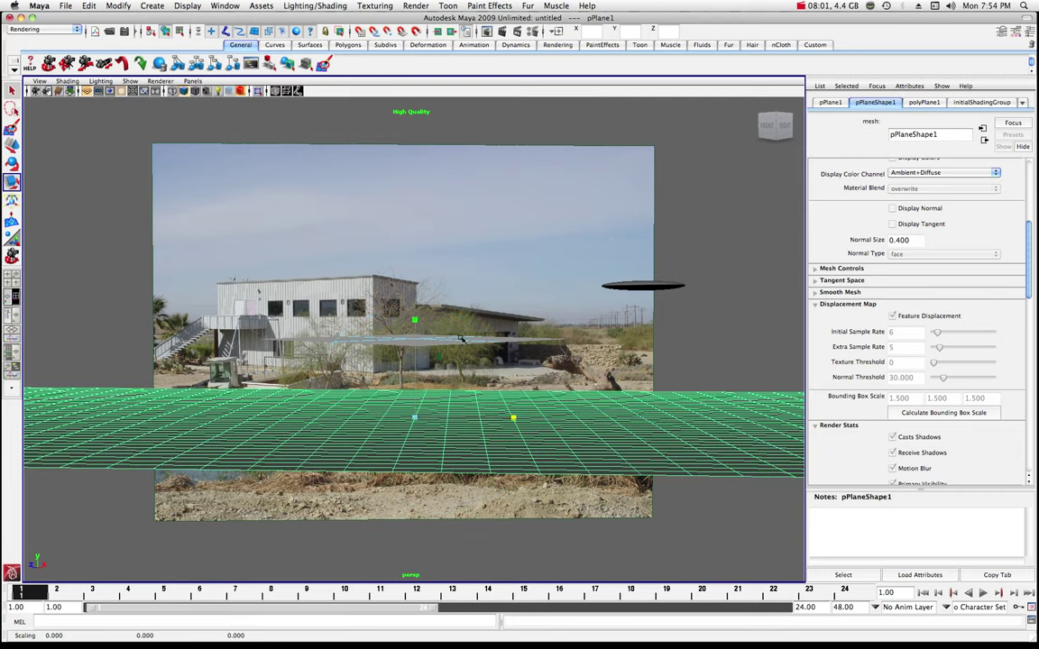
click(14, 143)
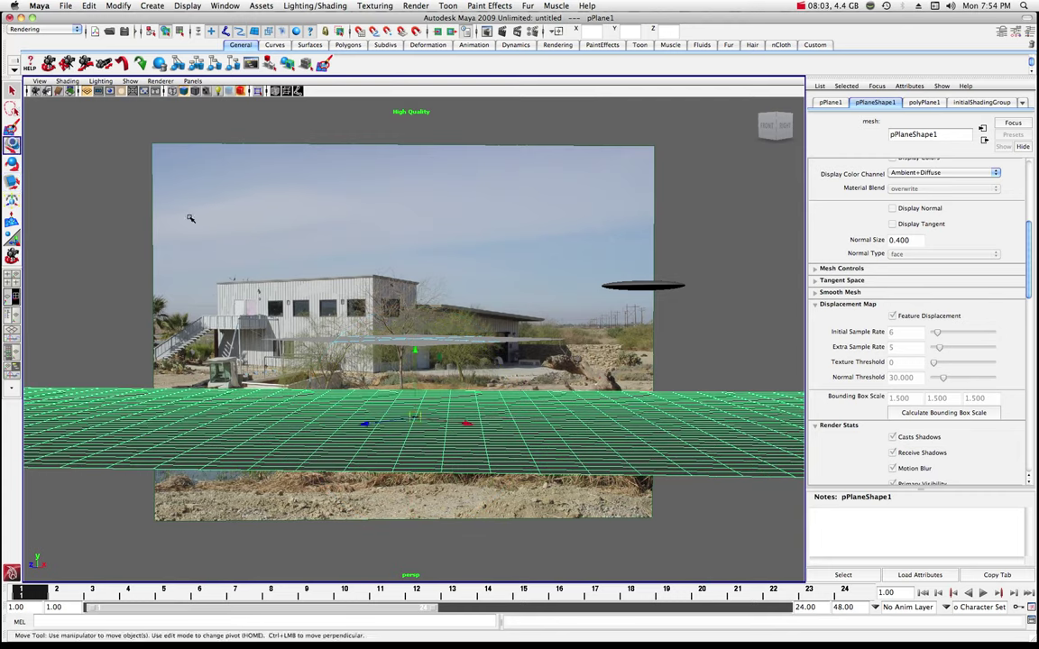
drag(416, 350, 429, 325)
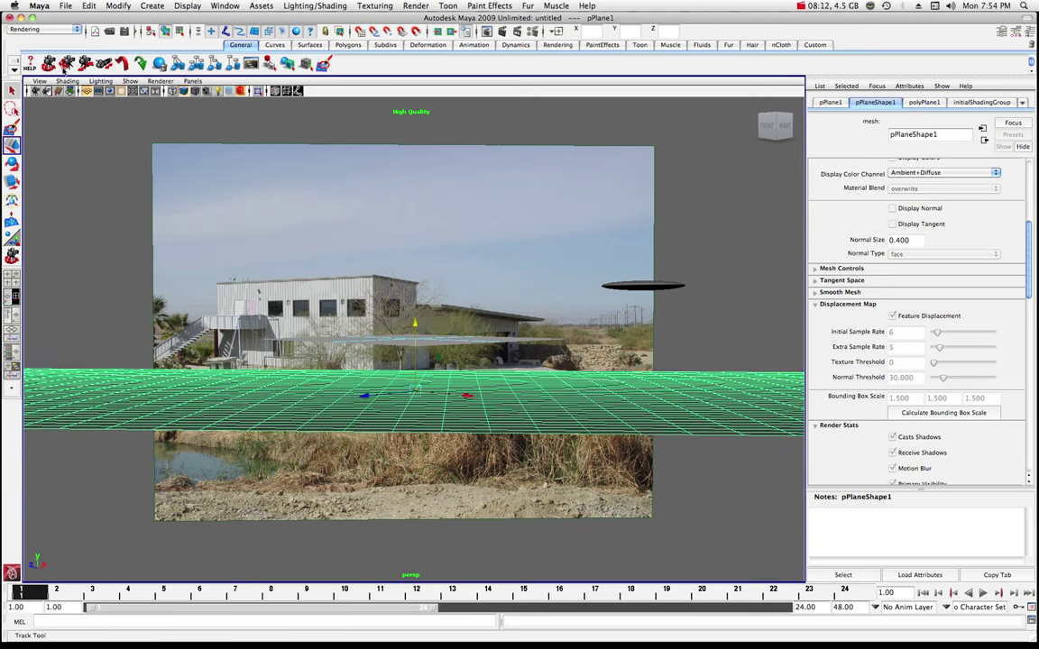
Slide the ground plane back toward the photo, to about -120 cm along X, so its far edge reaches the image plane
alt+drag(325, 279, 558, 342)
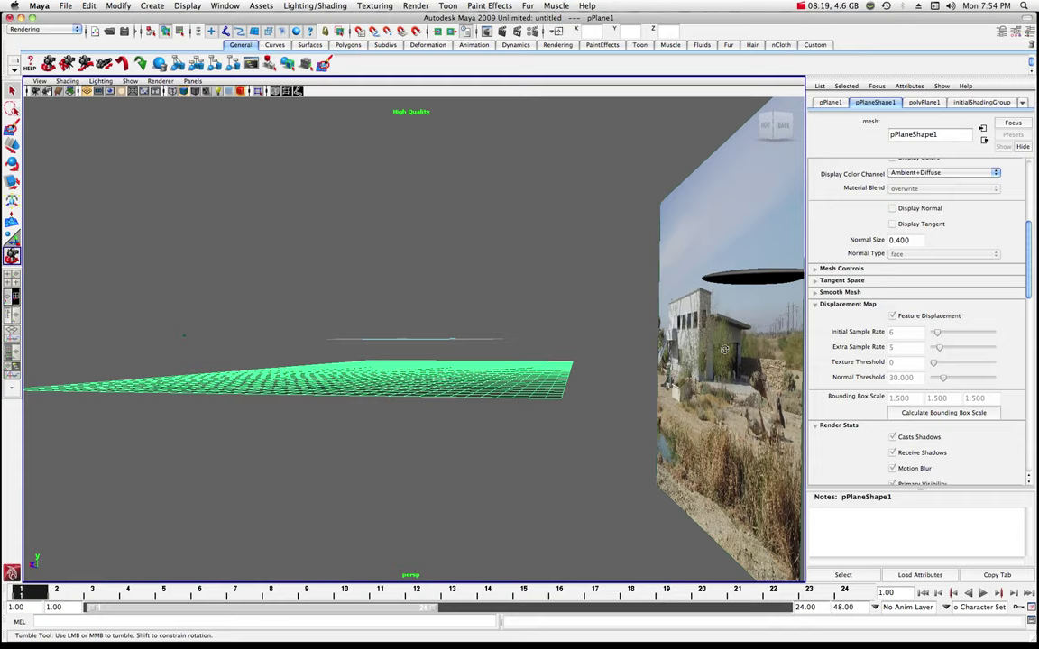
click(12, 144)
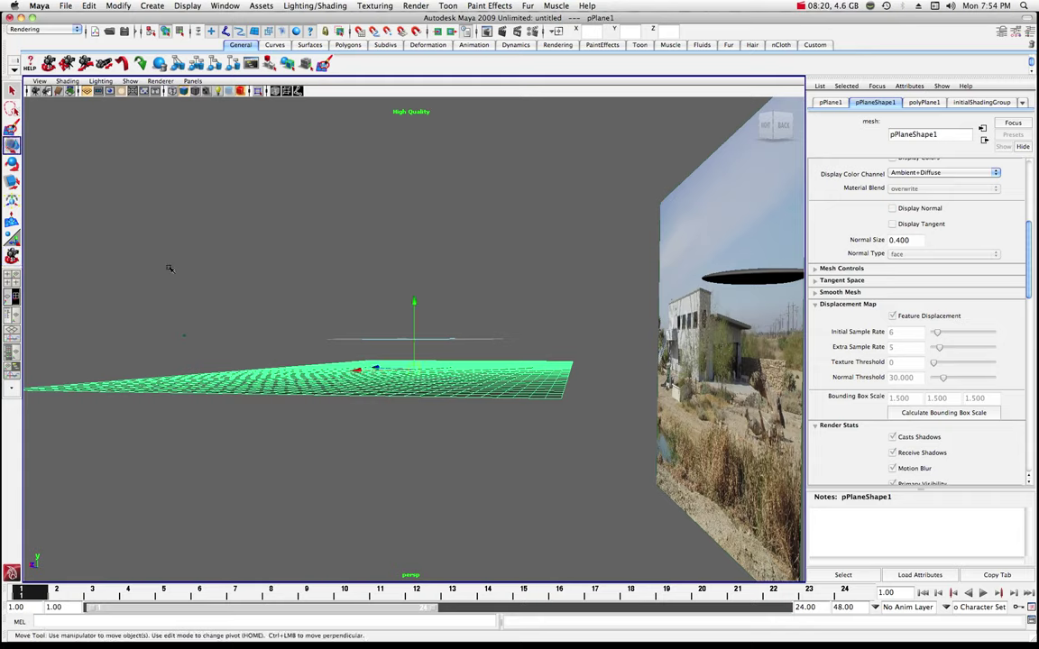
drag(376, 370, 444, 379)
key(z)
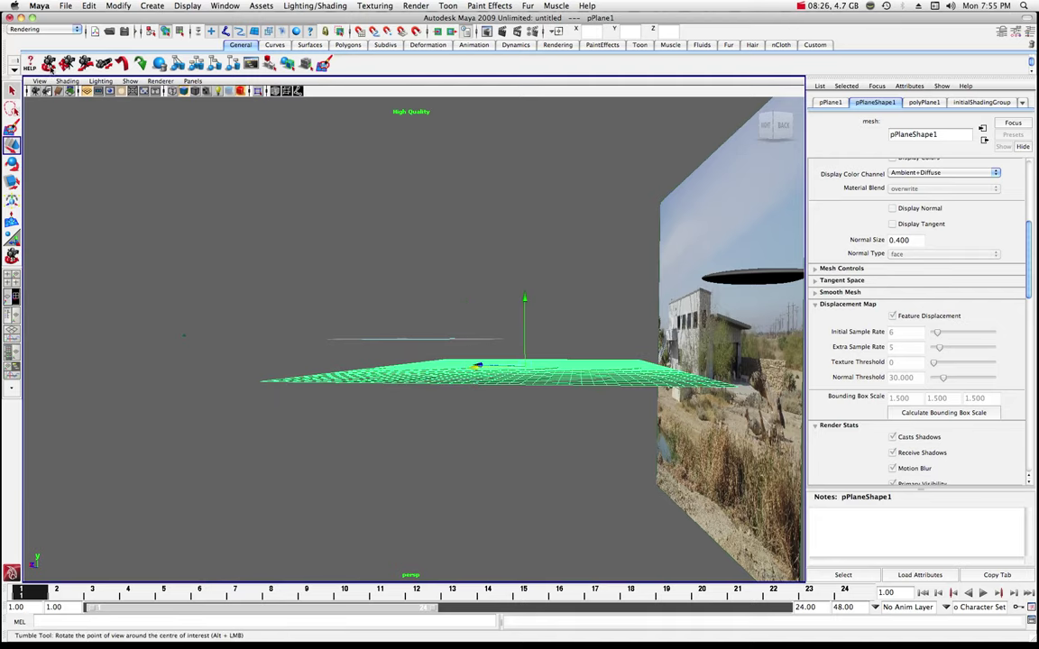
Inspect the ground plane from the side and nudge it along Z to about -3.3 cm
alt+drag(290, 289, 420, 291)
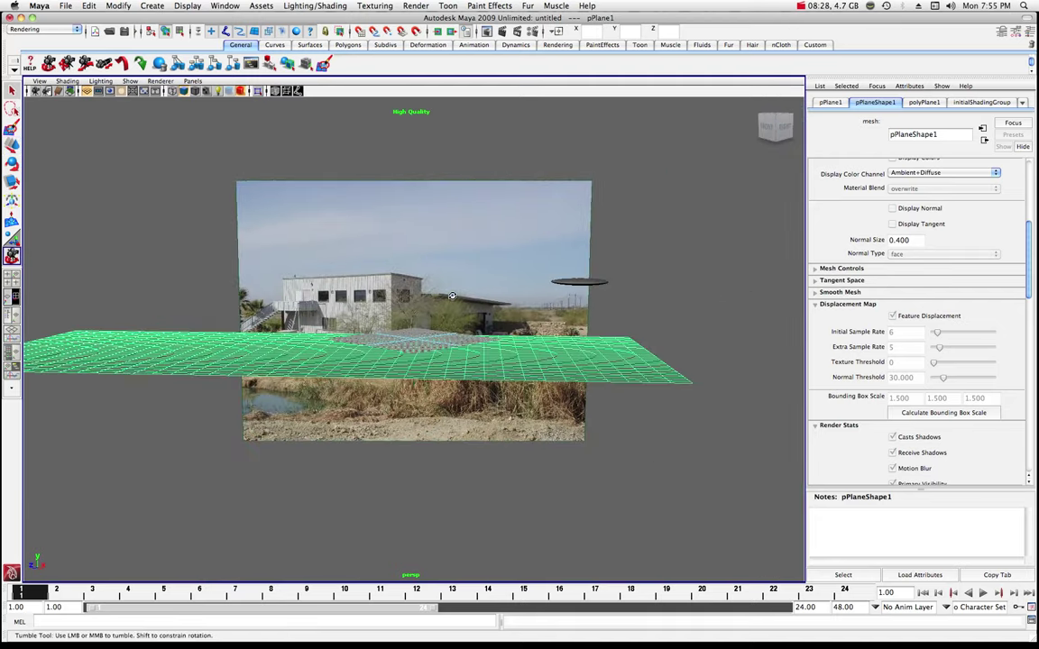
alt+drag(364, 258, 379, 320)
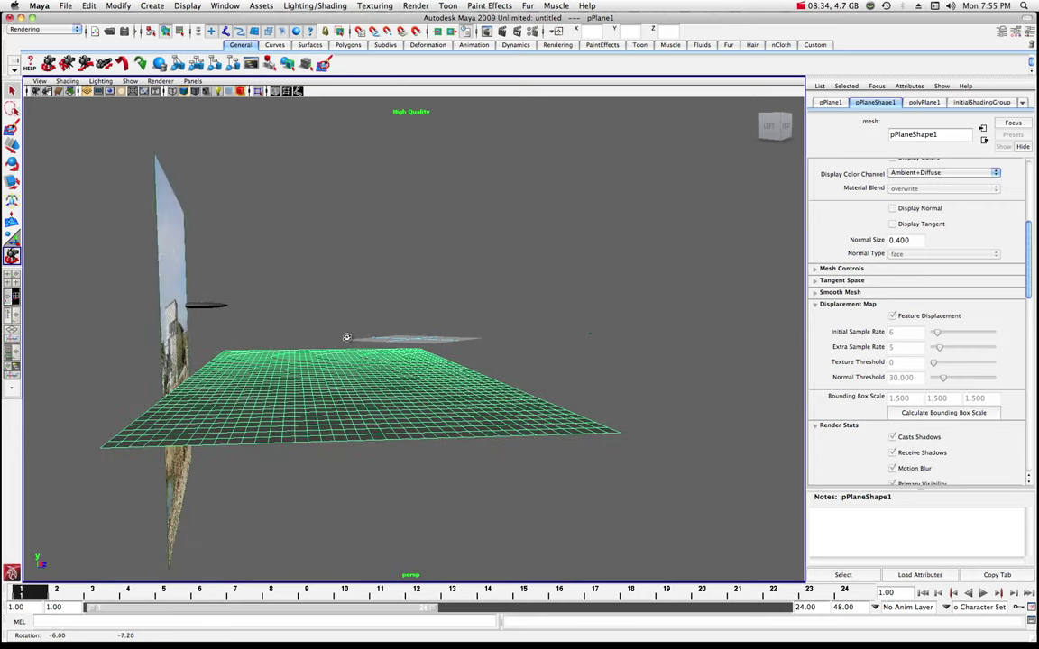
click(12, 144)
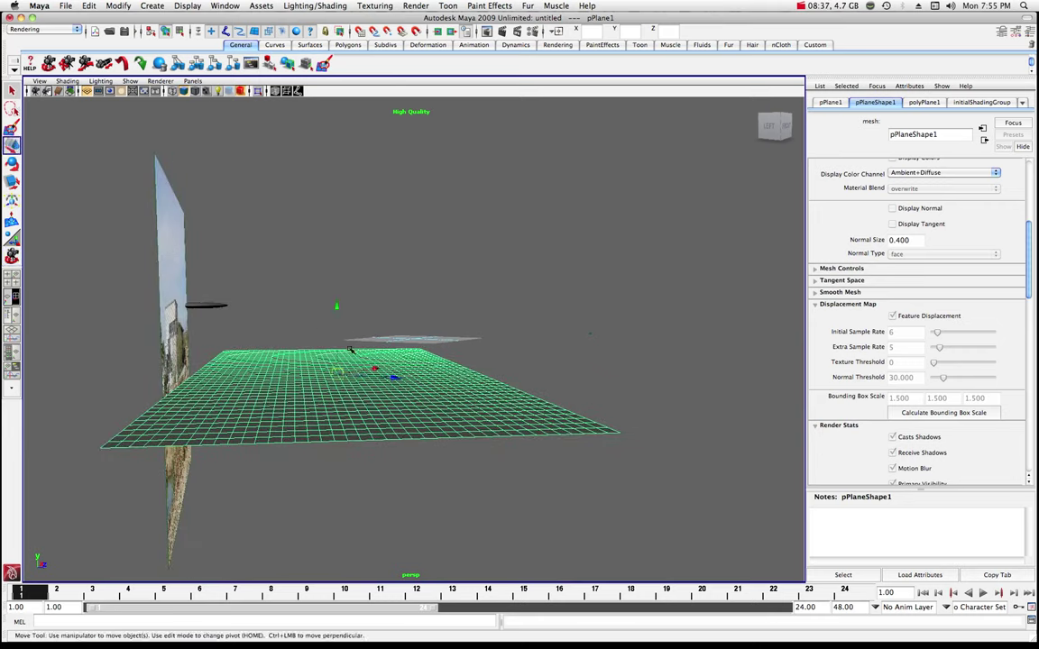
drag(374, 370, 390, 393)
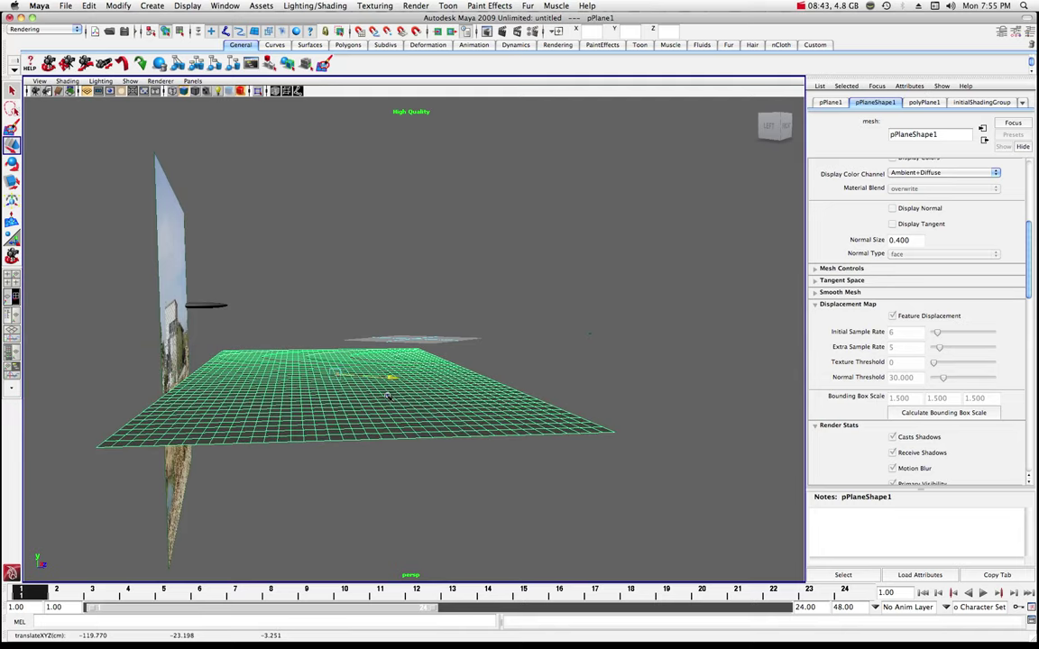
Square the ground plane to the photo by rotating it to about 45.3 degrees around Y and shifting it to about -12 cm in Z
click(12, 164)
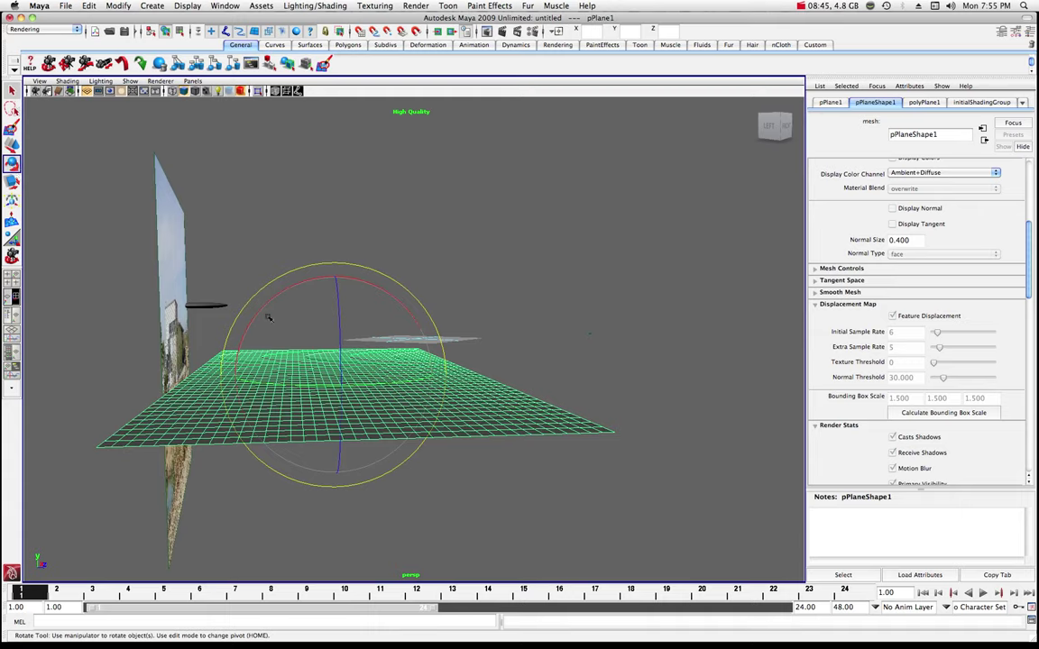
drag(314, 386, 137, 236)
click(12, 144)
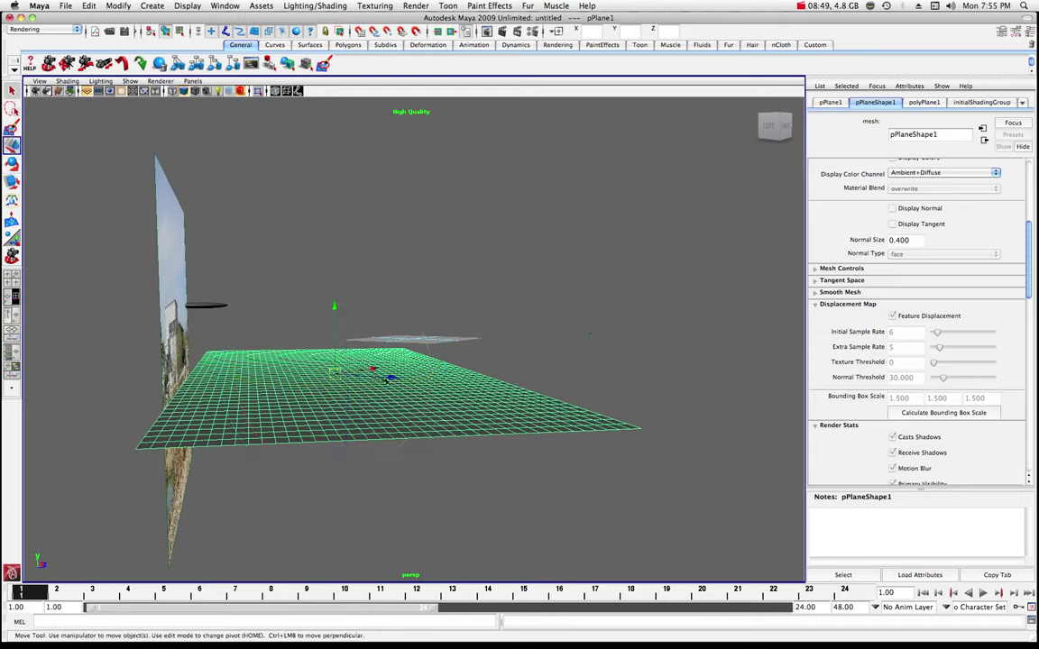
mouse_move(389, 379)
mouse_down()
mouse_move(371, 377)
mouse_move(388, 376)
mouse_up()
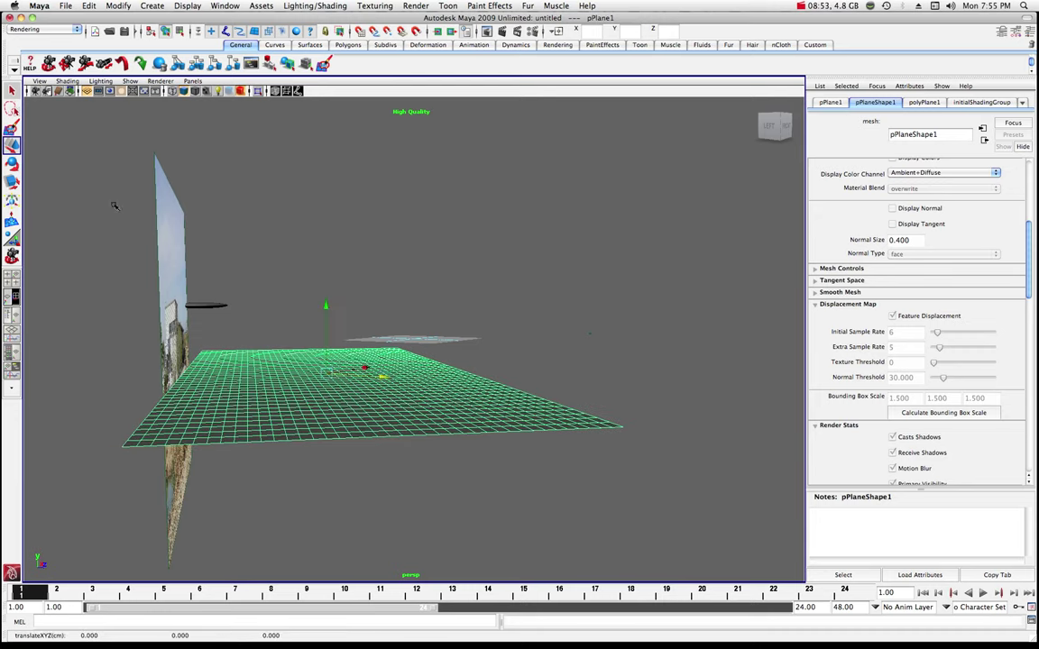
click(12, 164)
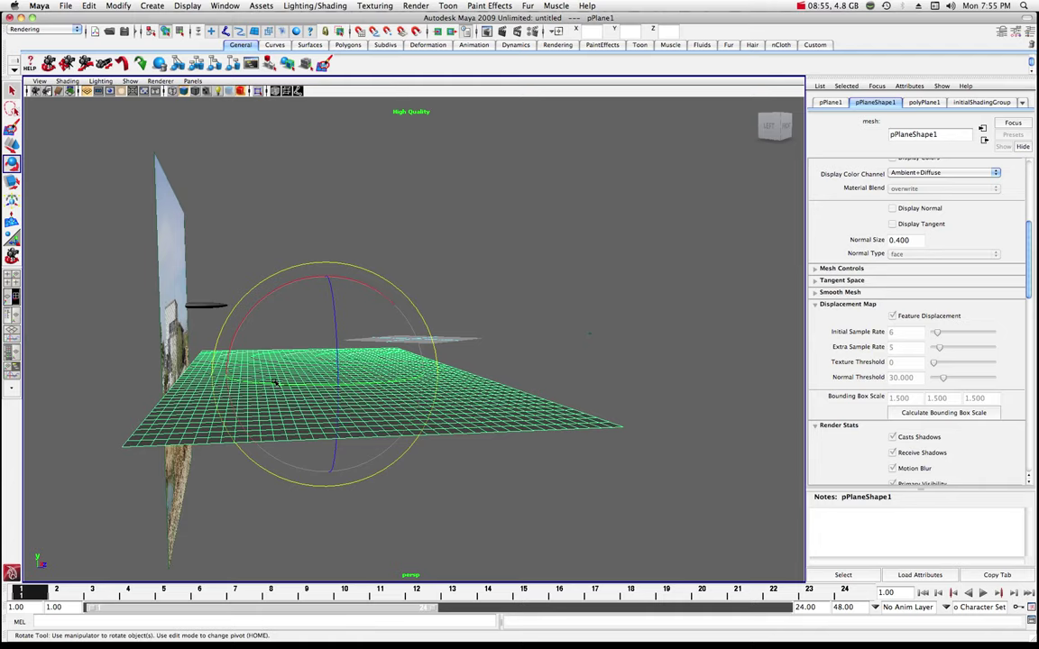
drag(275, 386, 277, 385)
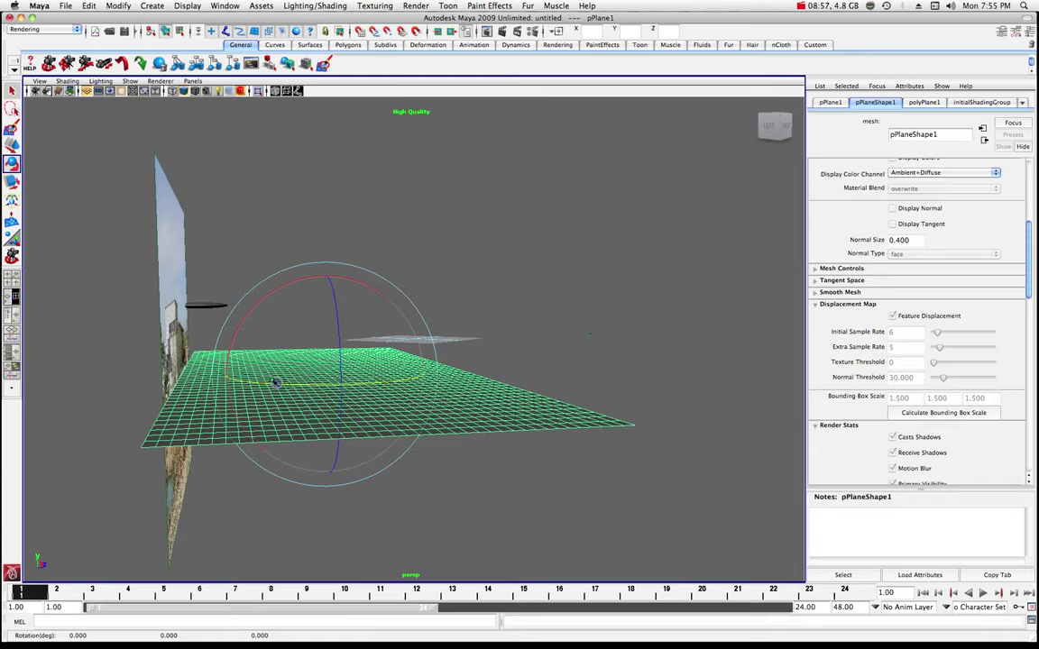
click(103, 179)
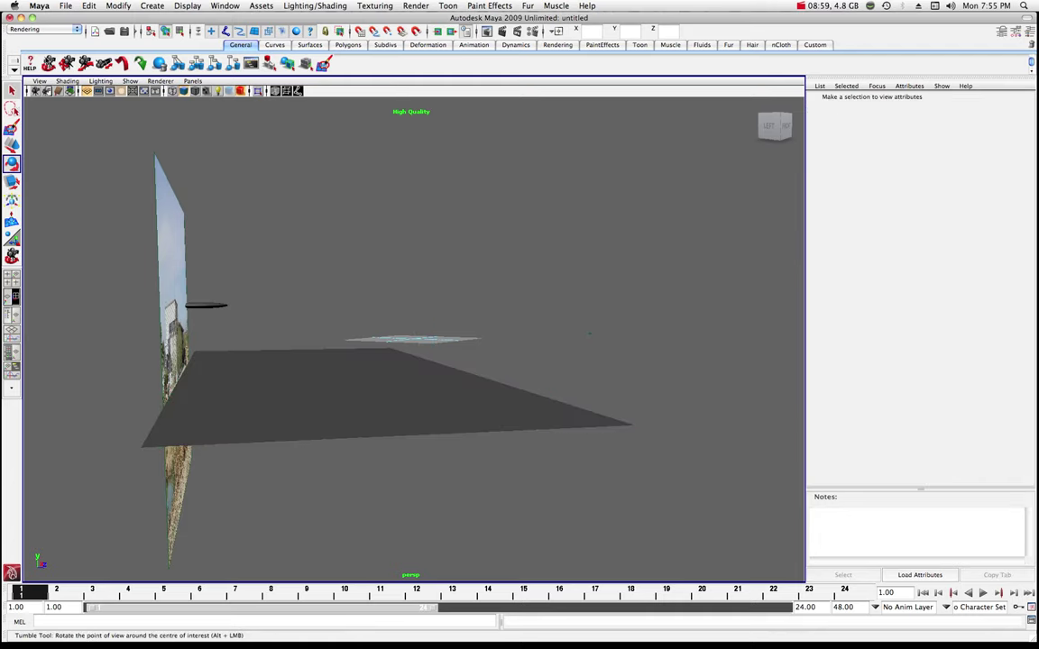
Create a spot light at the grid's centre and raise it vertically to a height of about 103 cm
click(49, 65)
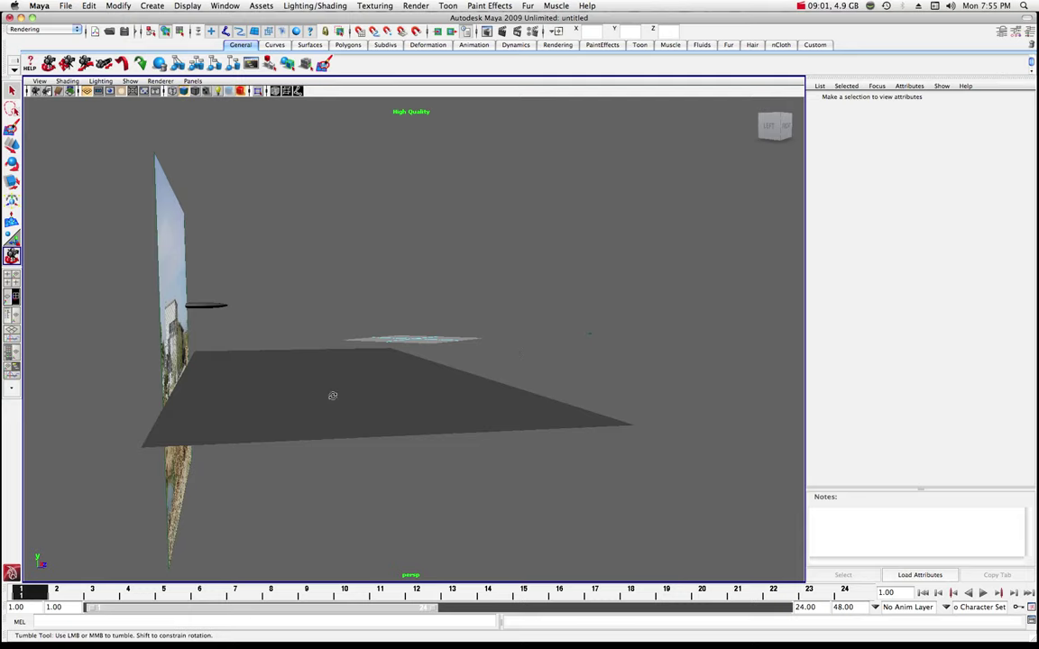
drag(410, 286, 322, 269)
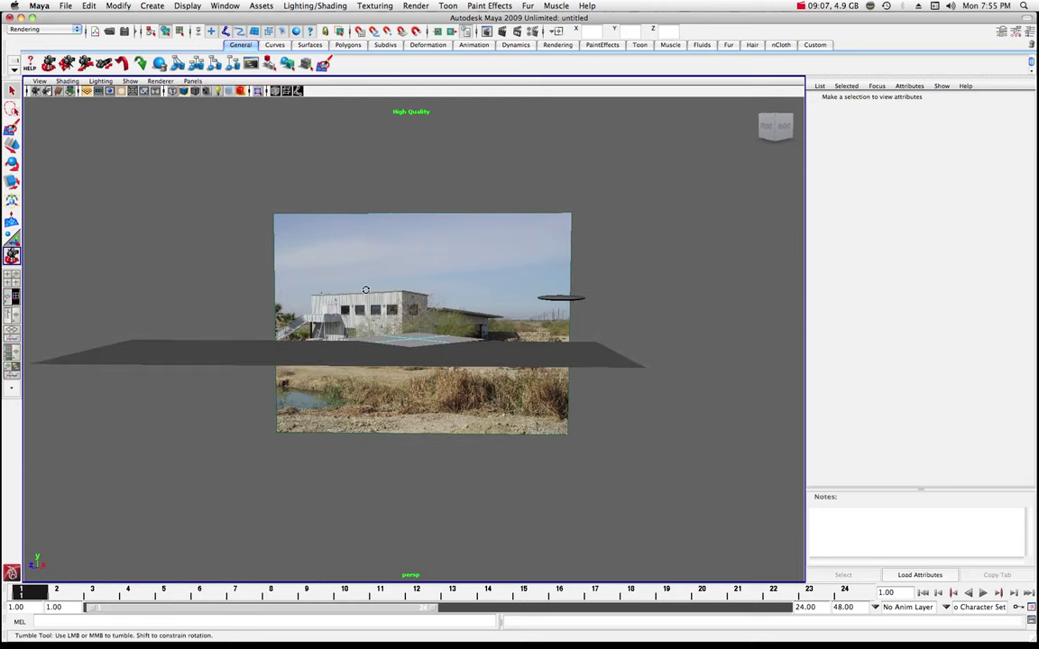
alt+right_drag(321, 270, 658, 287)
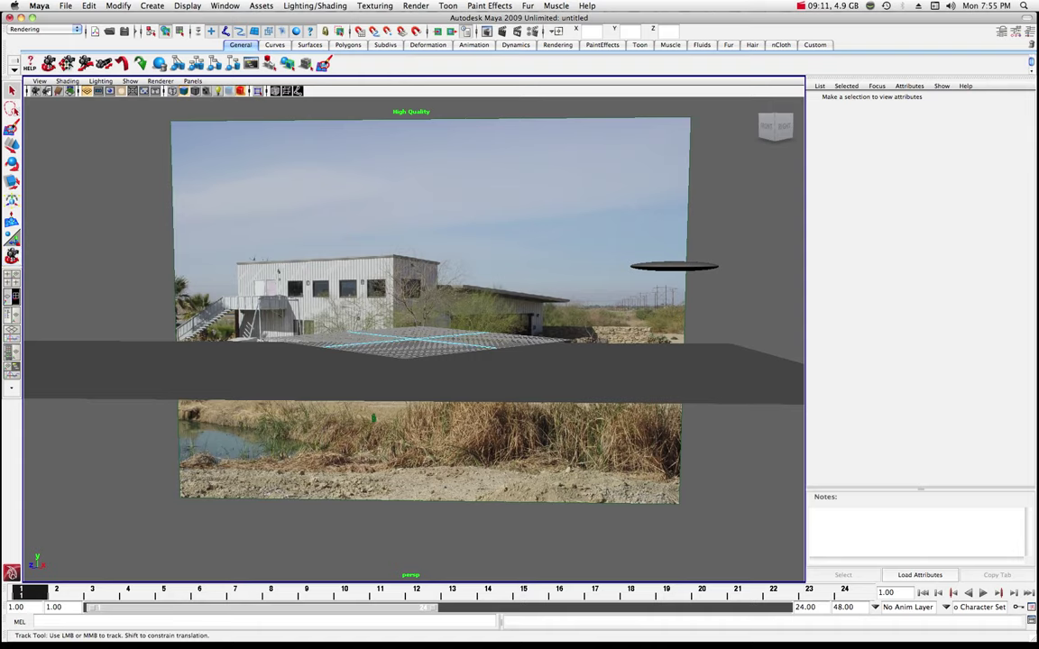
alt+middle_drag(248, 179, 232, 305)
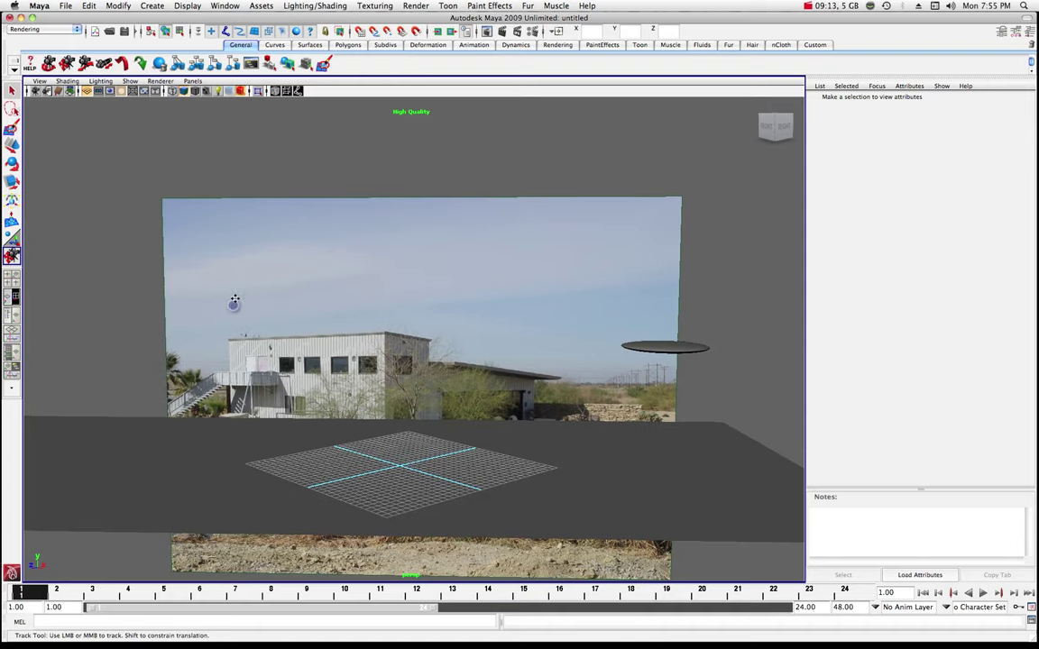
click(152, 7)
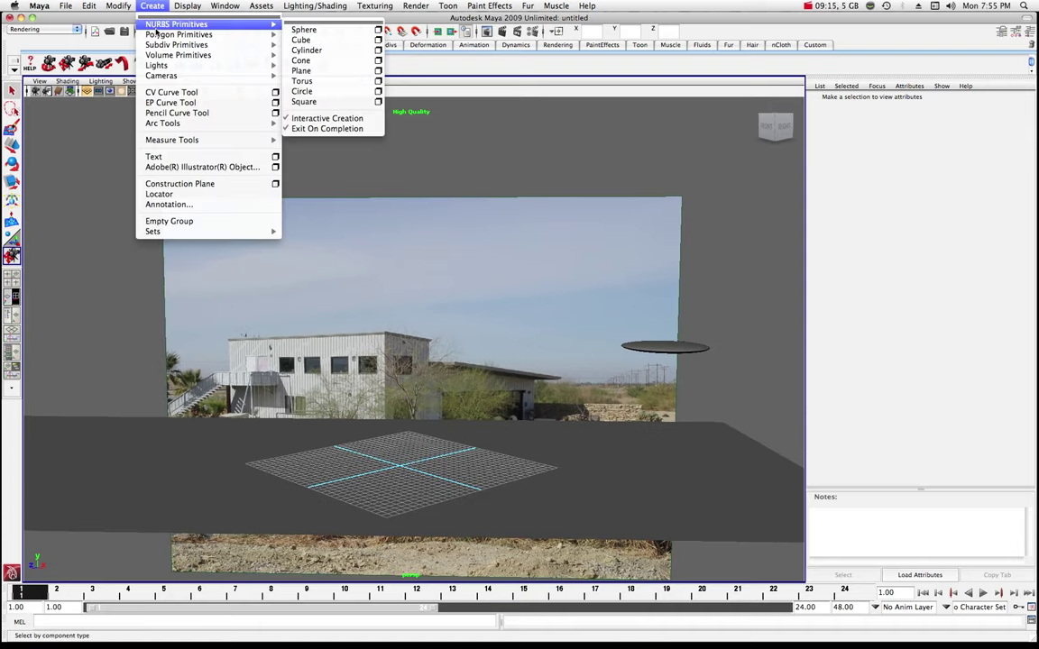
mouse_move(154, 69)
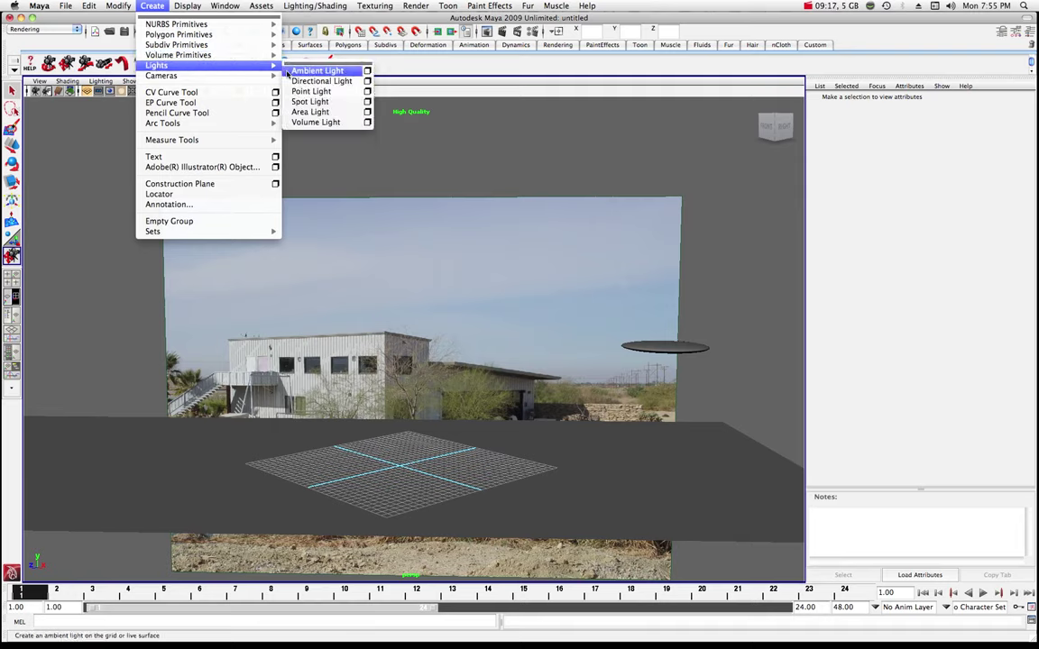
click(312, 102)
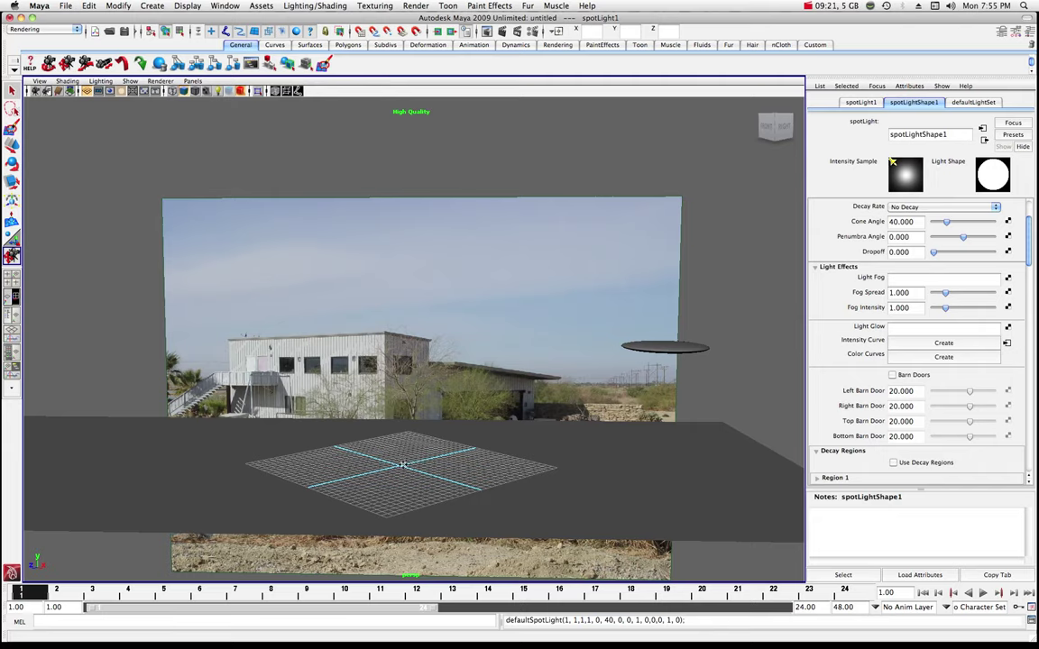
key(w)
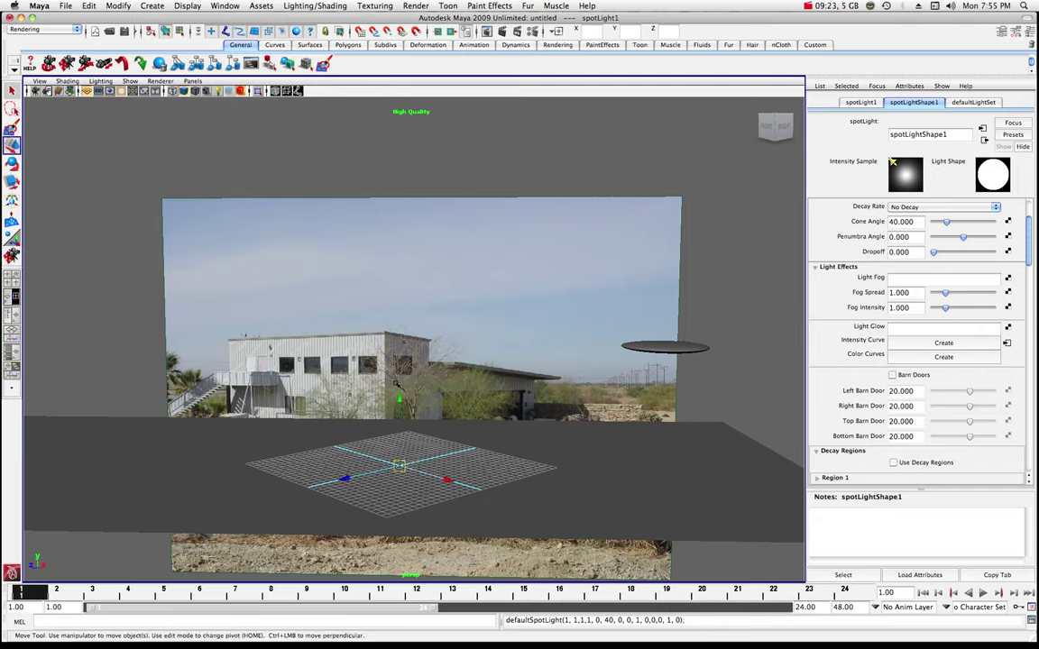
drag(401, 399, 378, 154)
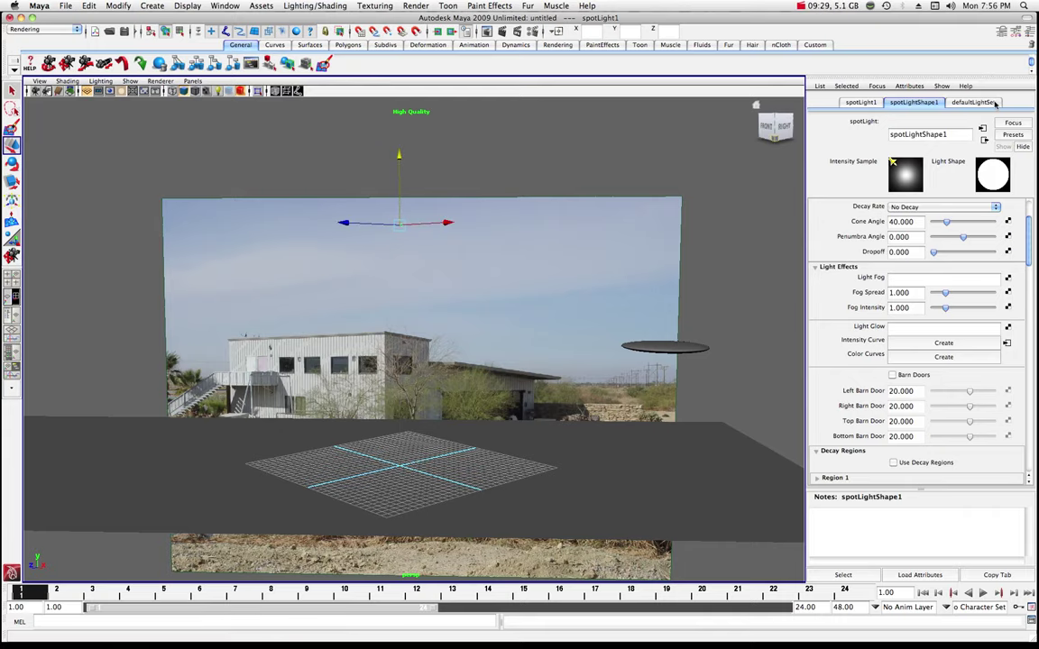
Aim the spot light straight down by setting its Rotate X to -90, and display scene lighting in the persp view
click(1033, 33)
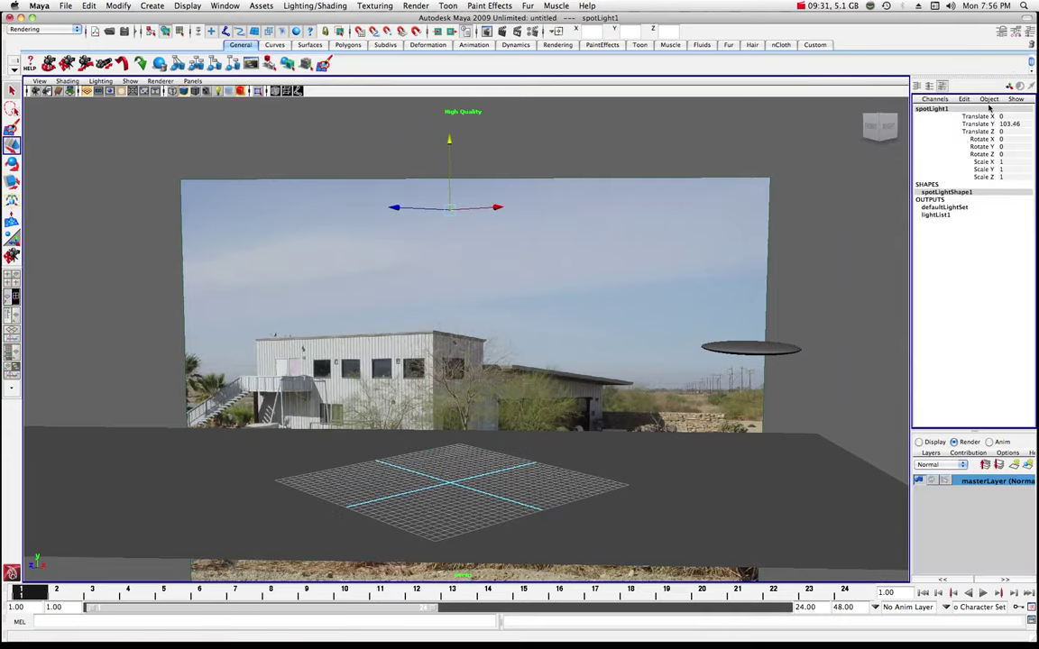
click(1013, 140)
text(-90)
key(Return)
key(e)
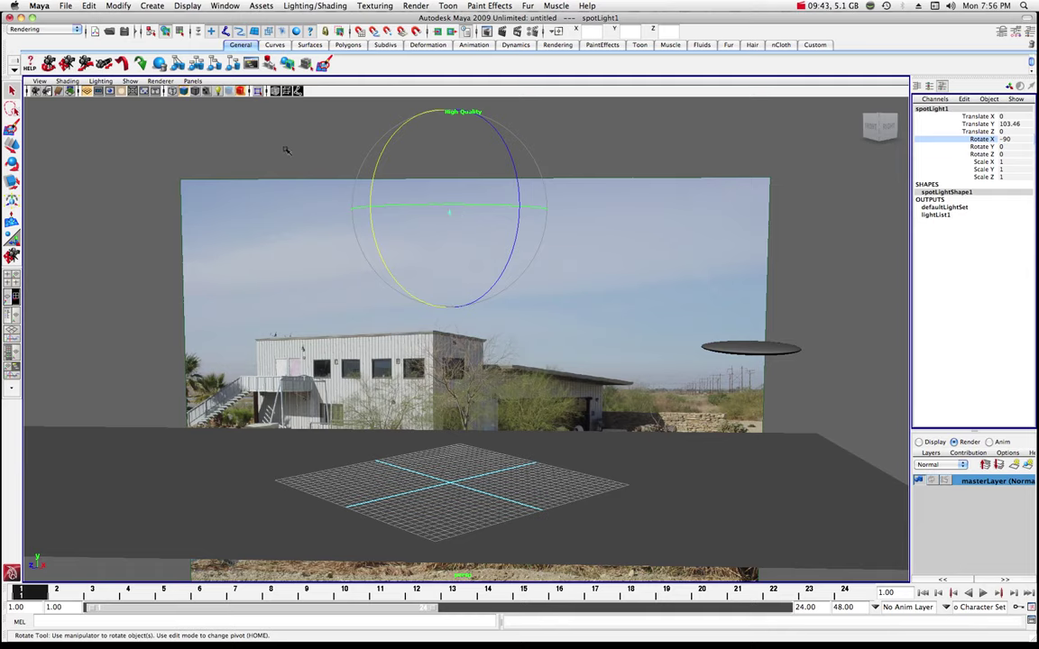
click(217, 92)
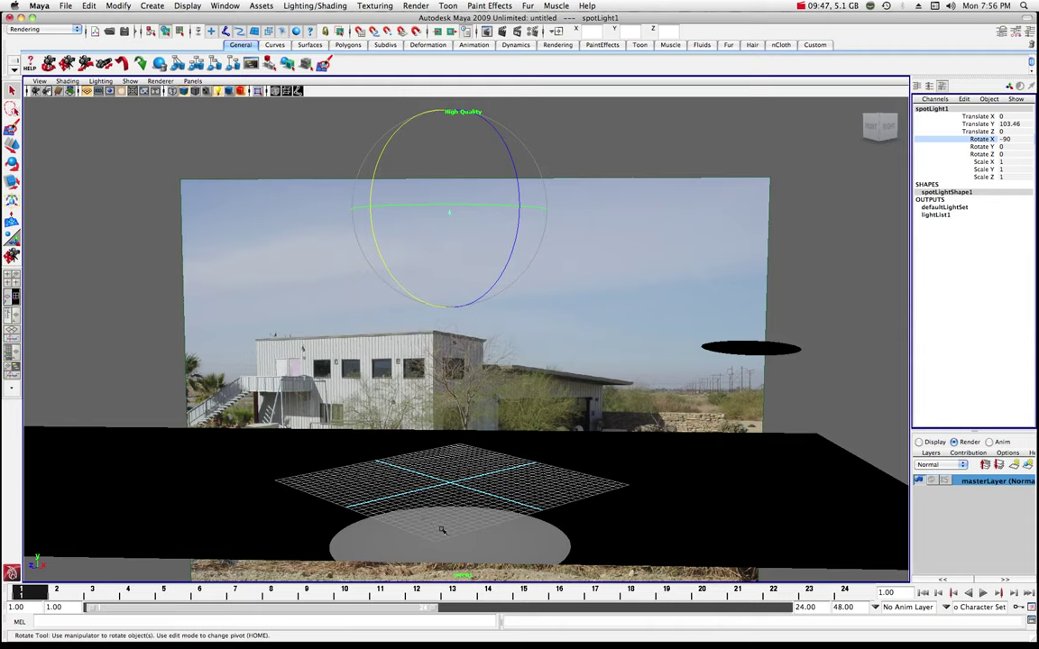
Stretch the ground plane in depth to a Z scale of about 5.6 so it extends well in front of the grid
alt+right_drag(465, 397, 464, 368)
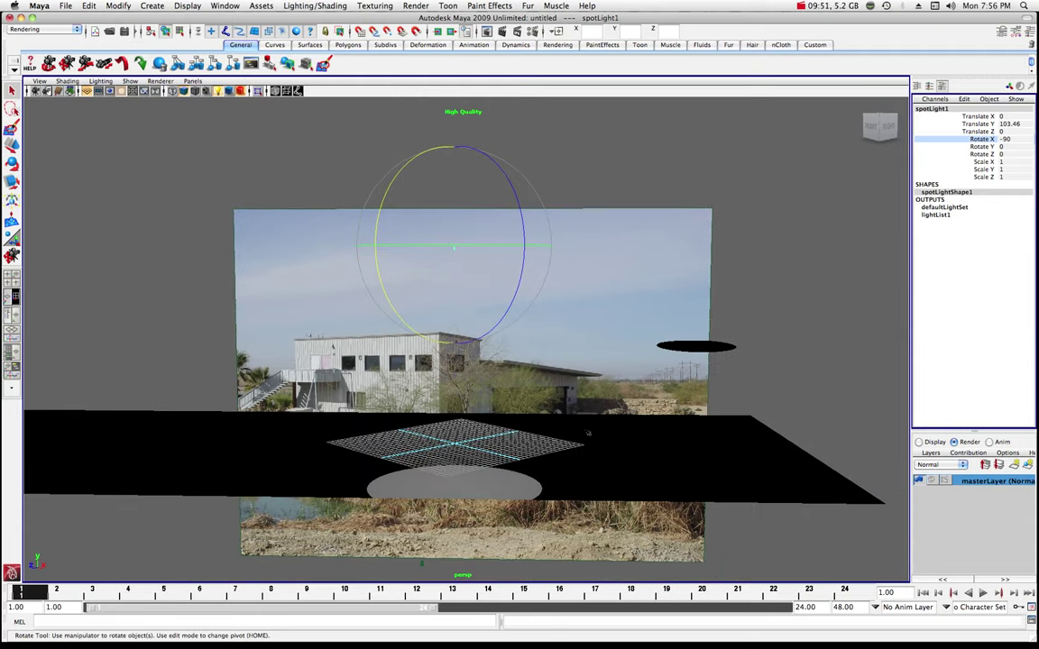
key(w)
click(614, 471)
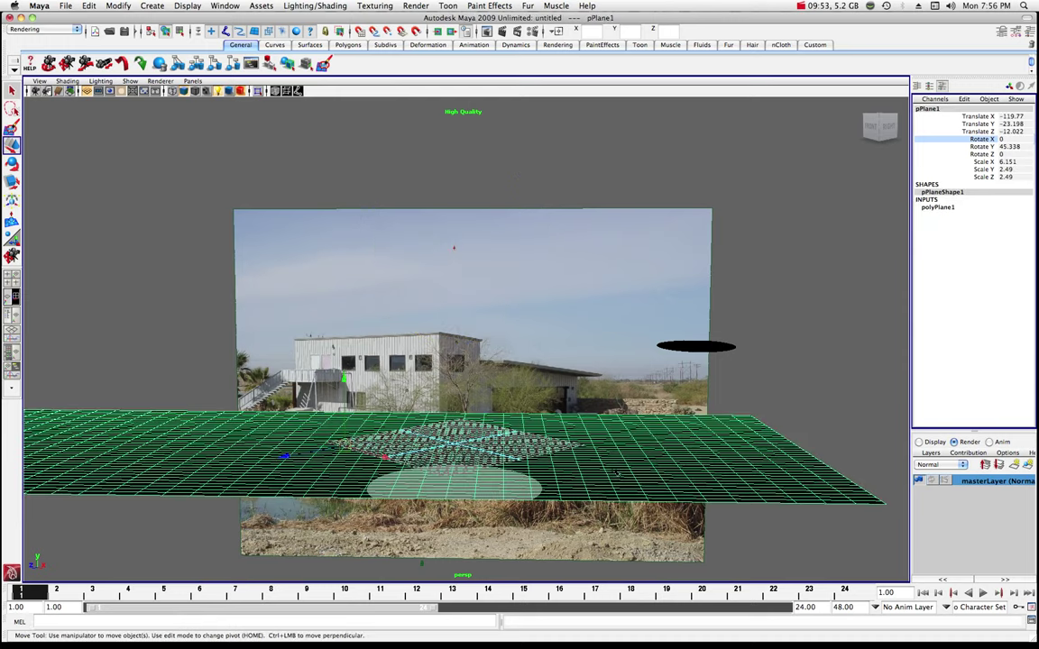
click(11, 182)
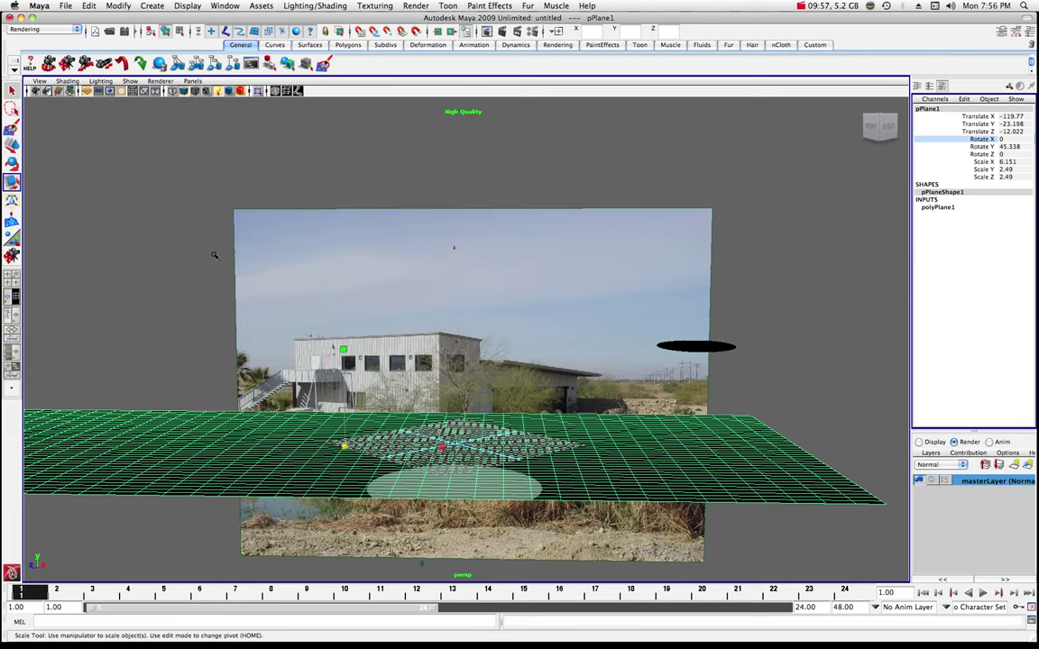
alt+drag(336, 231, 243, 249)
click(18, 182)
drag(467, 455, 339, 459)
alt+drag(217, 242, 358, 281)
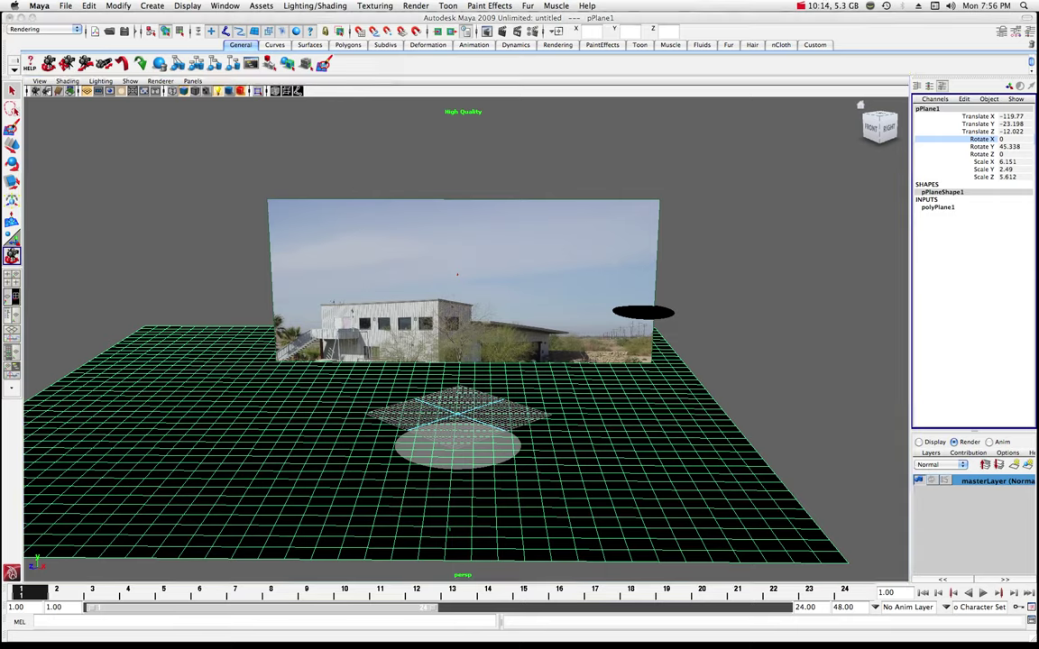
Select the spot light in the Outliner and widen its cone angle to about 140 degrees
key(super+Tab)
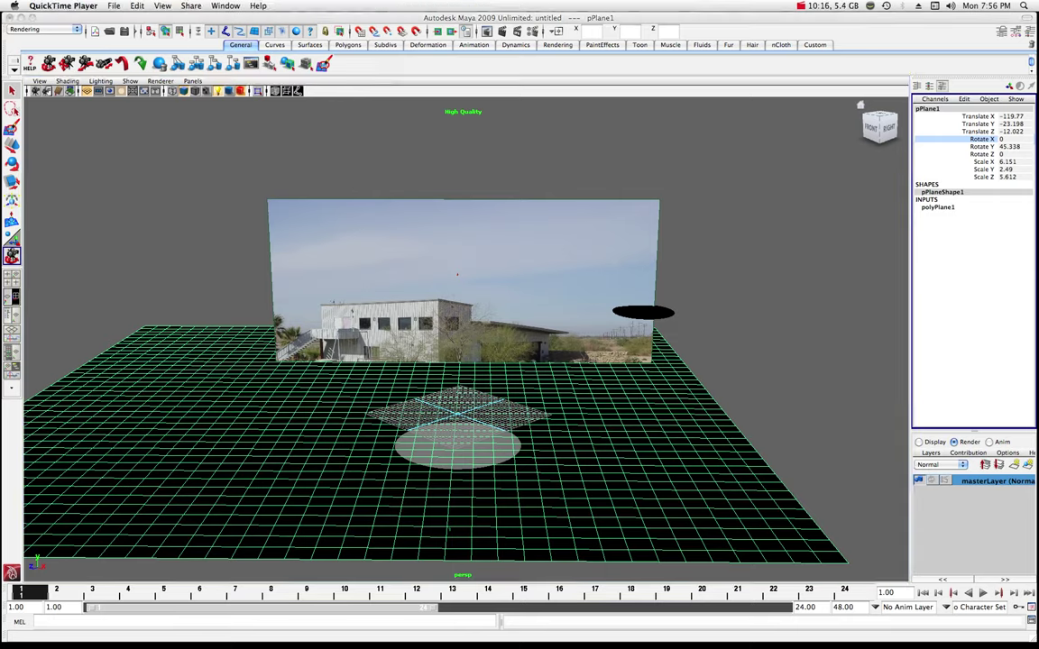
key(super+Tab)
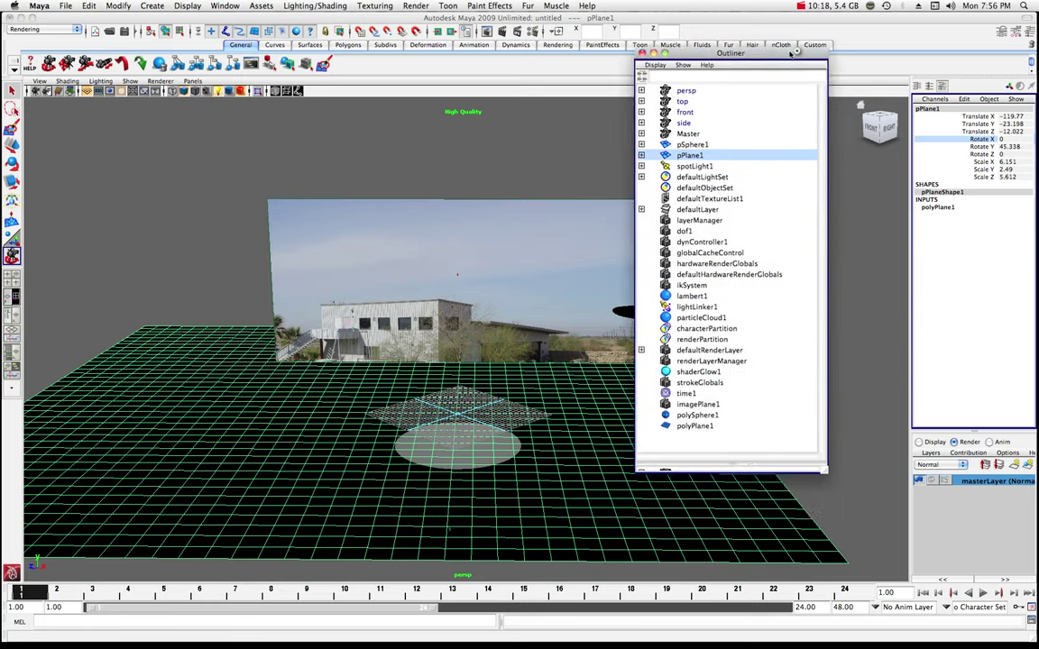
click(744, 223)
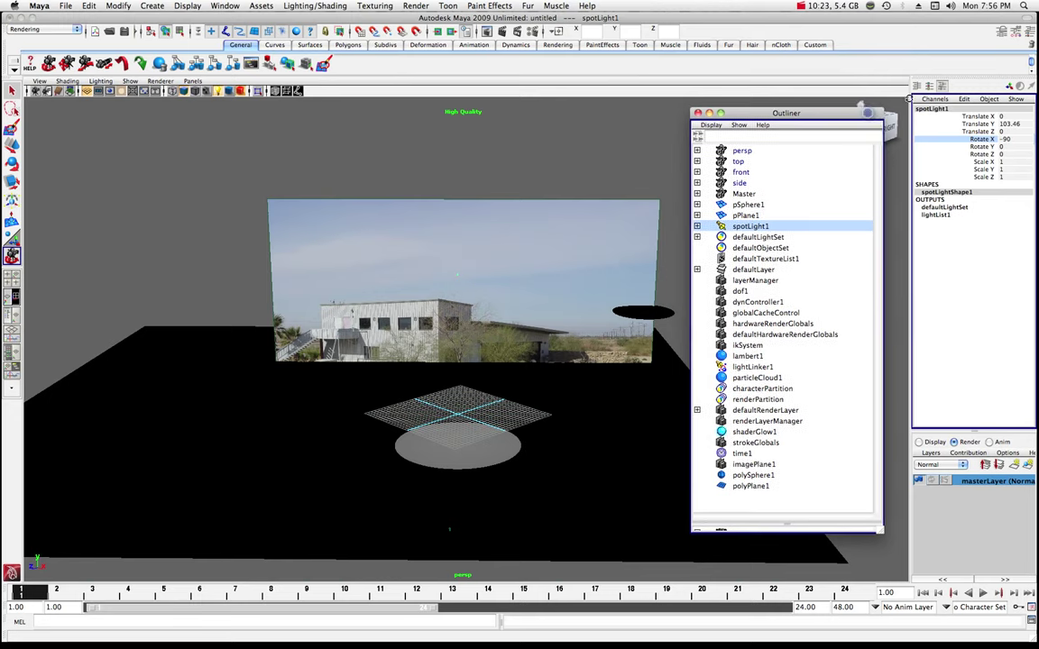
click(1004, 31)
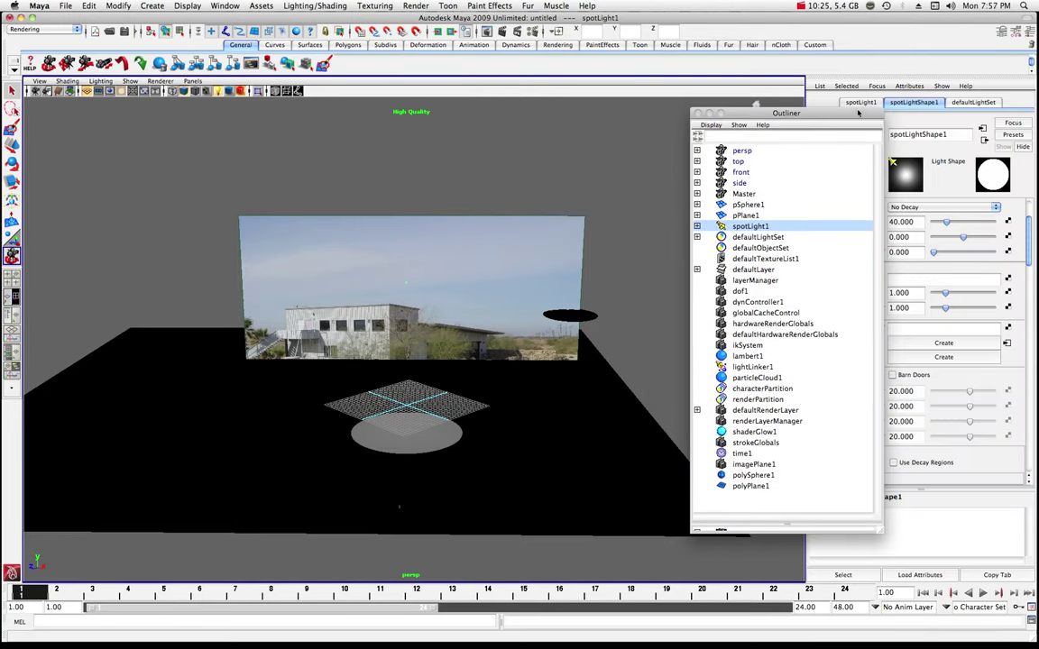
drag(777, 113, 701, 121)
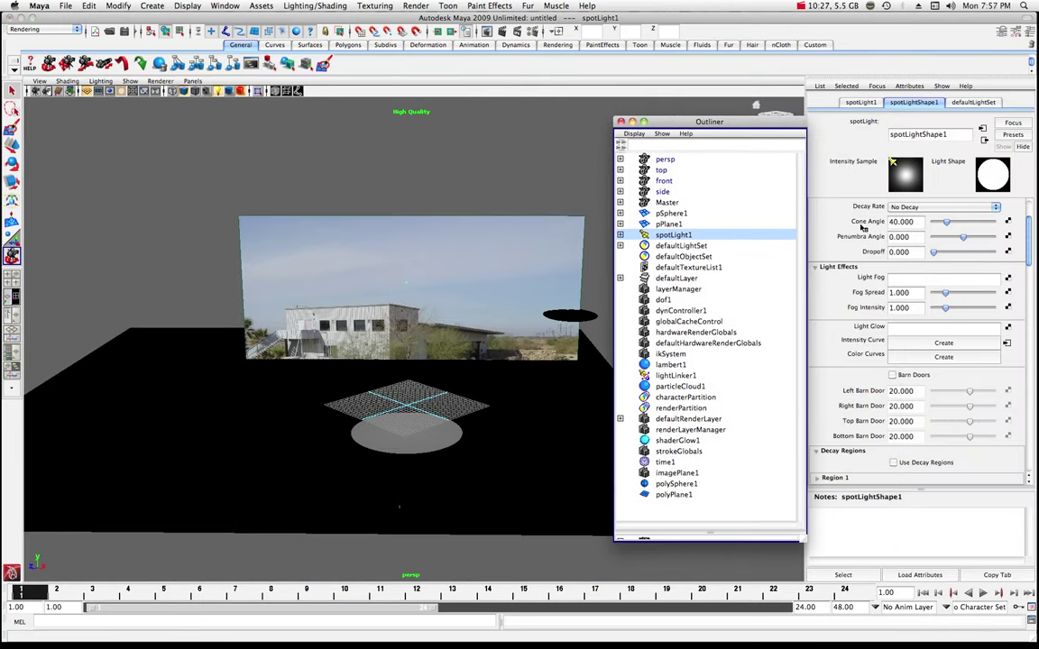
drag(948, 225, 981, 227)
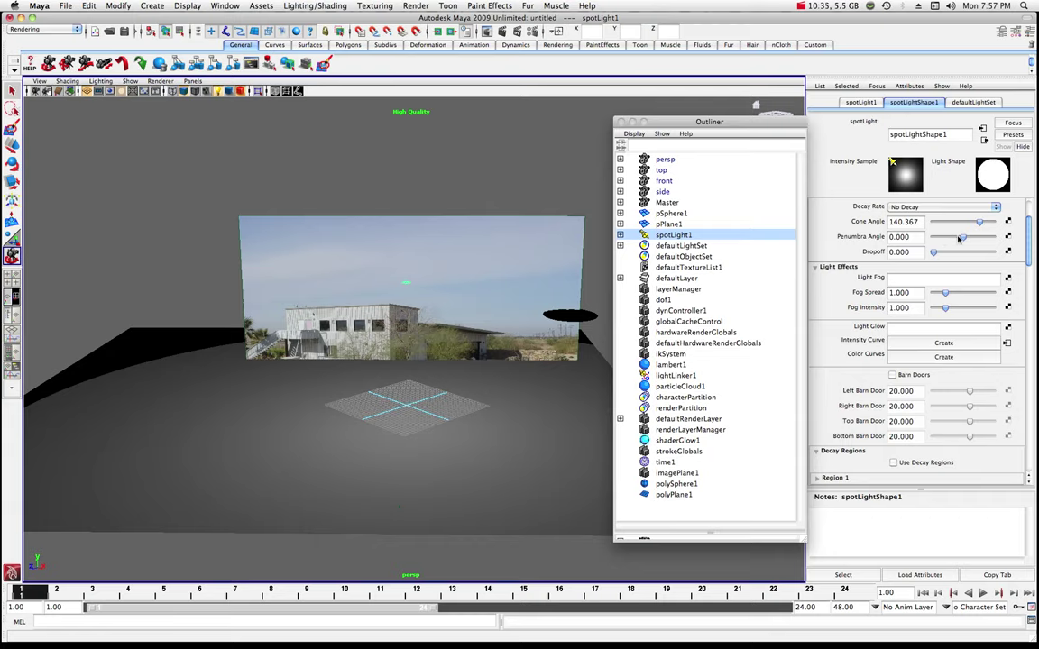
Soften the spot light's edge with a penumbra angle of about 5.2 and raise its intensity to about 1.47
drag(964, 239, 978, 239)
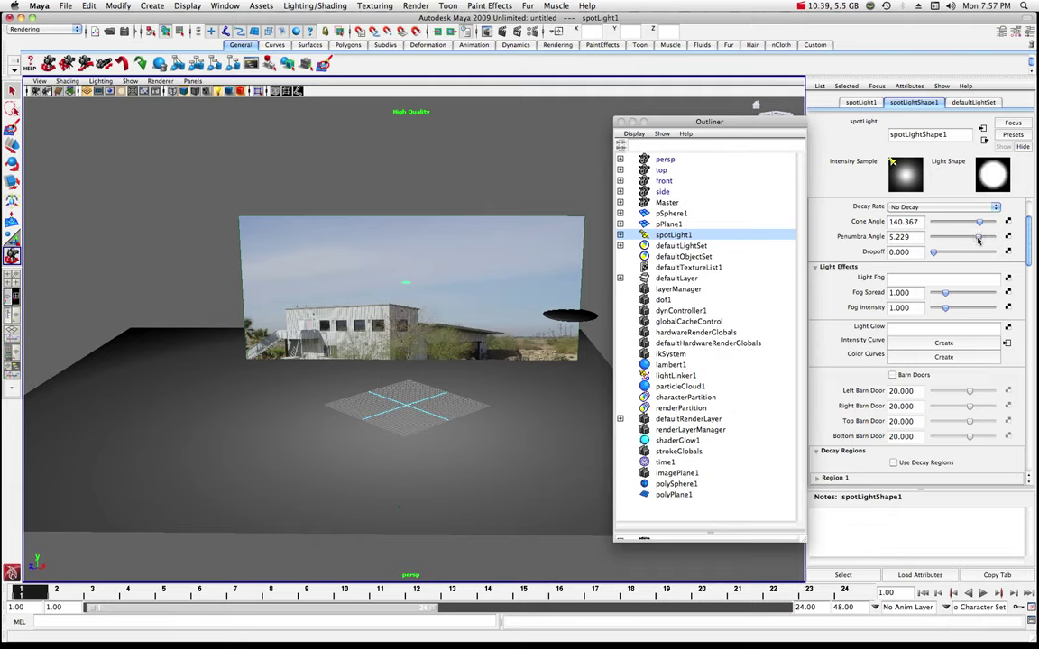
click(620, 121)
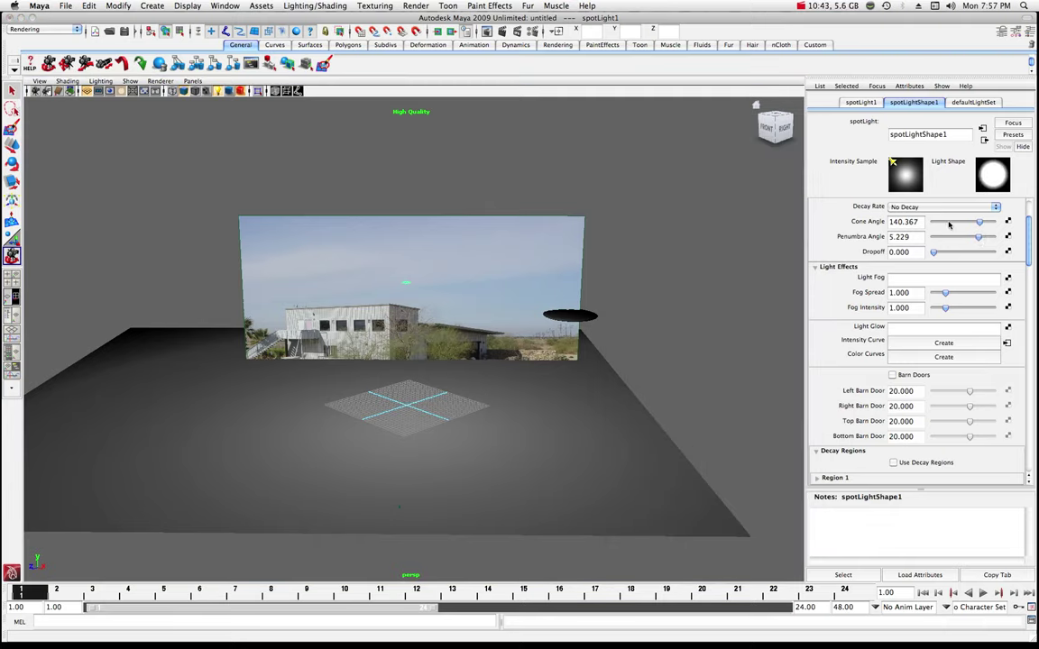
scroll(921, 232, up, 3)
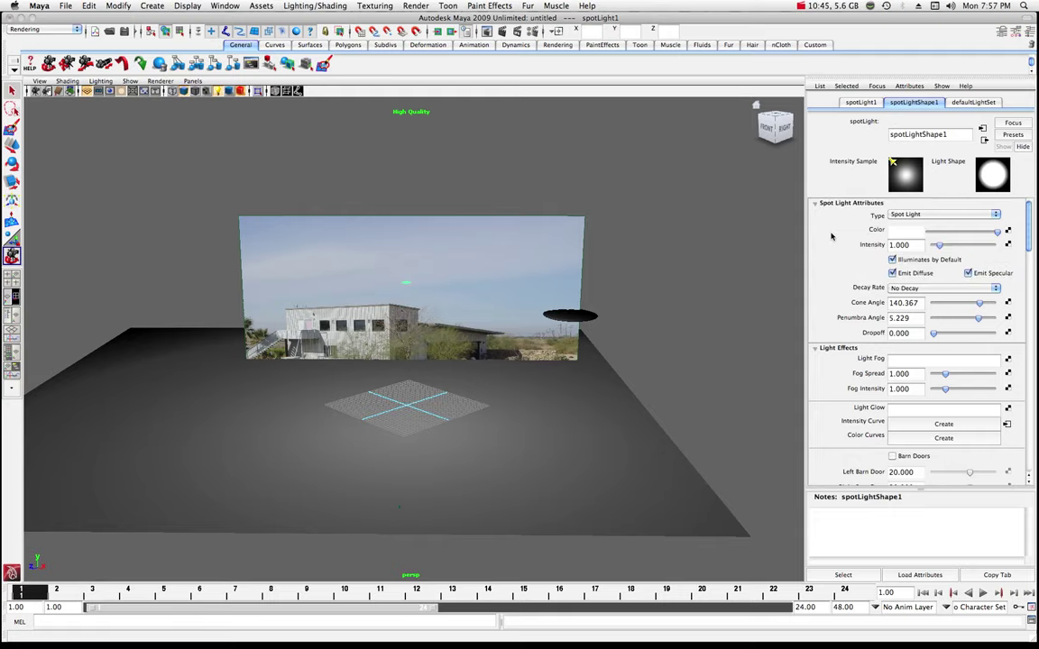
drag(939, 245, 943, 246)
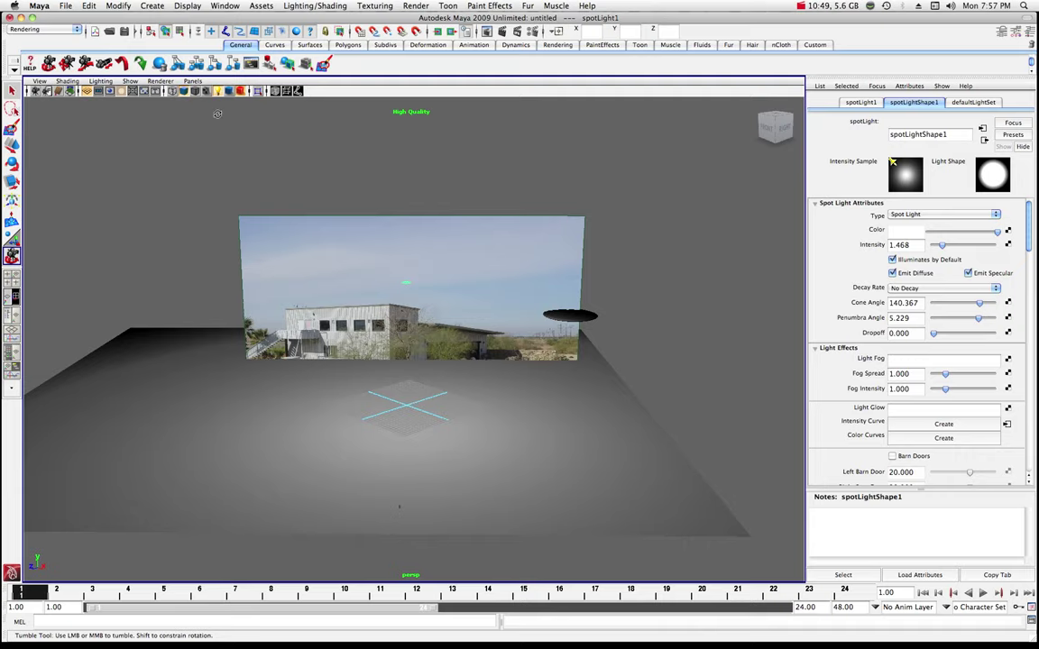
Raise the spot light vertically until it hangs above the upper edge of the photo image plane
mouse_move(357, 285)
mouse_down()
mouse_move(387, 315)
mouse_move(394, 301)
mouse_move(375, 289)
mouse_up()
key(w)
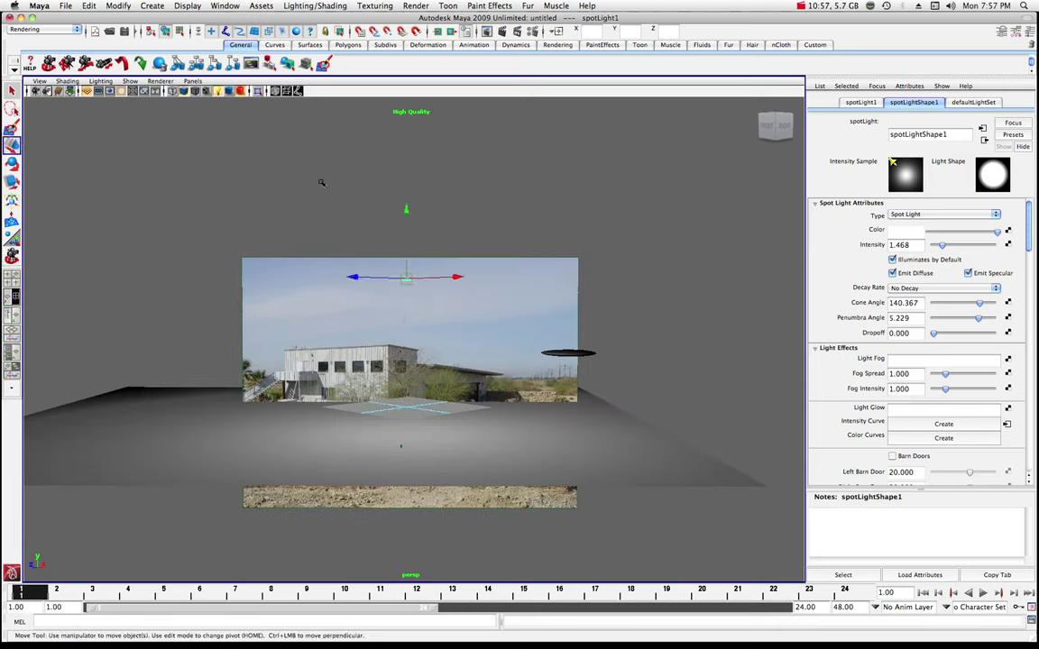
drag(406, 209, 415, 163)
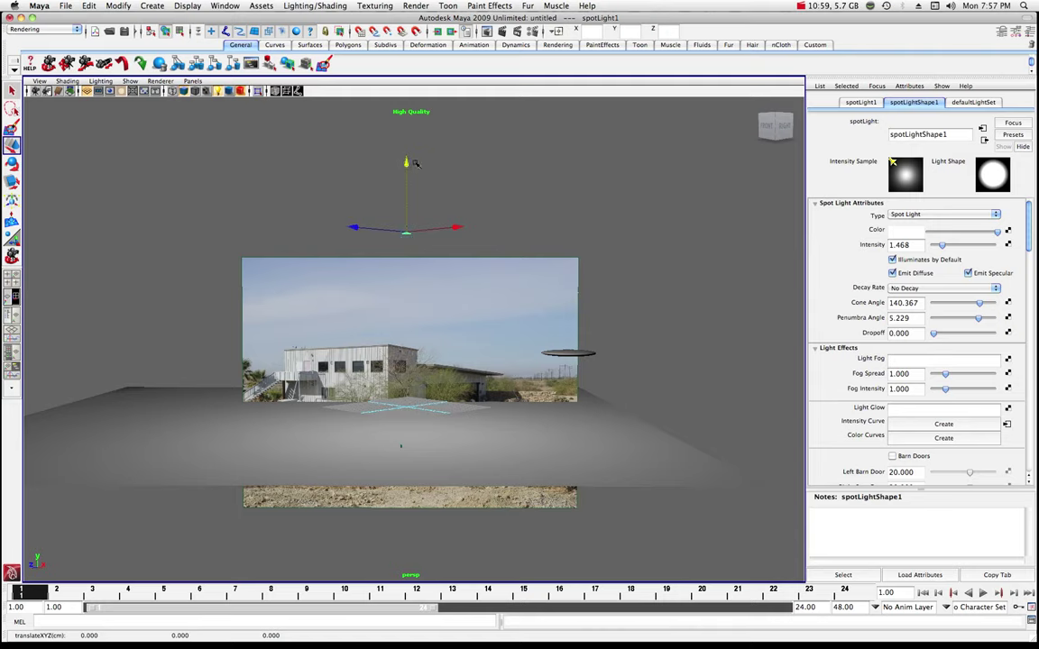
alt+right_drag(380, 316, 422, 350)
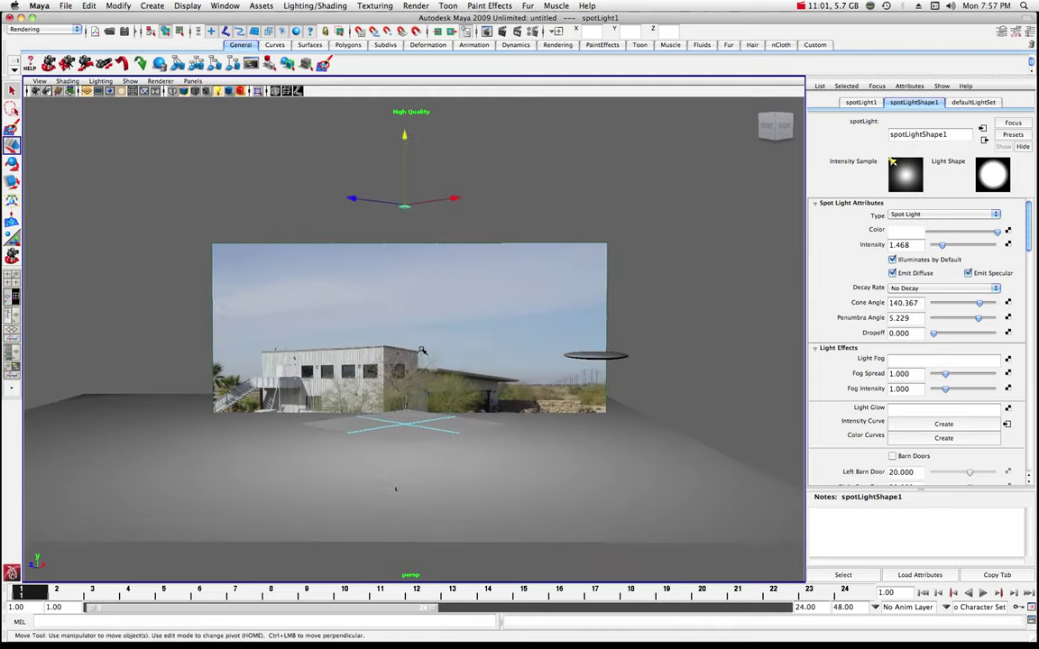
Set the playback and animation end time to frame 75
scroll(422, 350, up, 2)
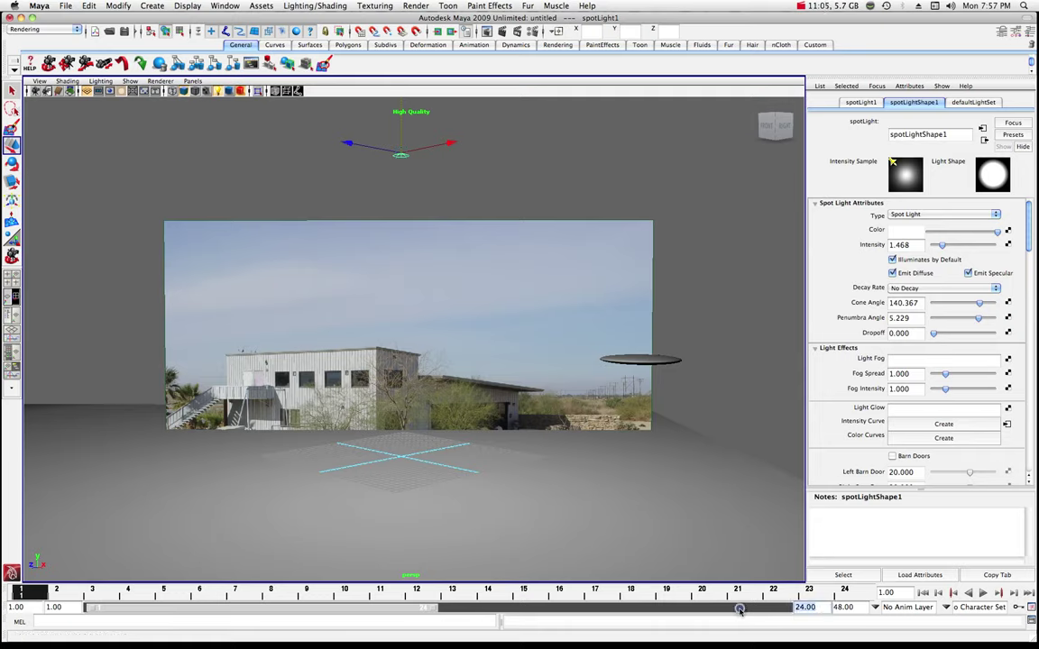
text(75)
key(Return)
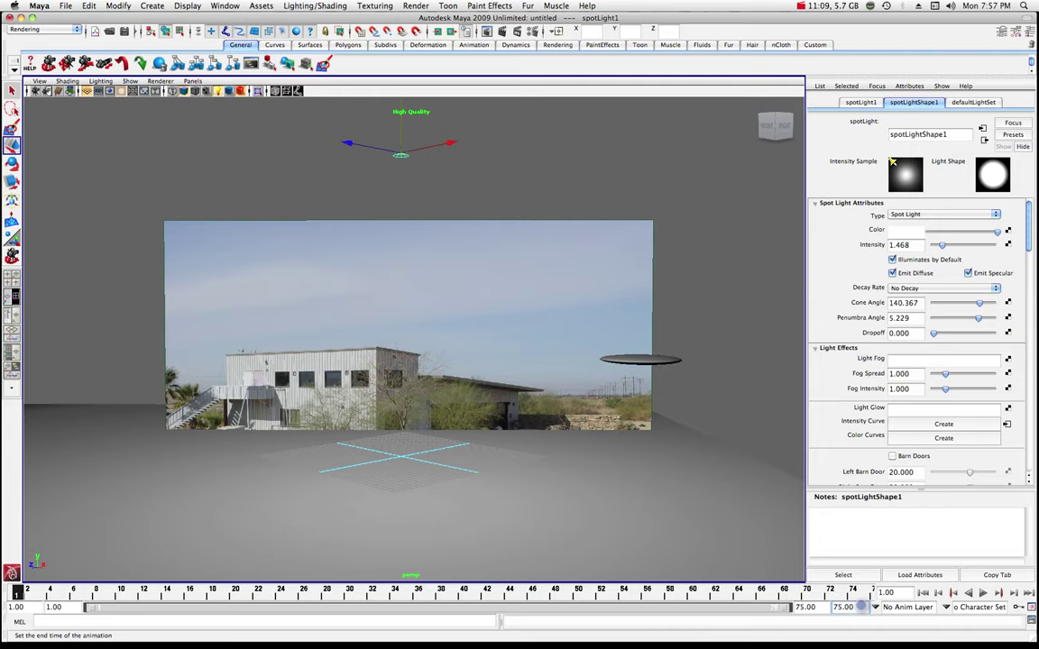
Select the UFO and set a key on all its channels at frame 1
click(631, 359)
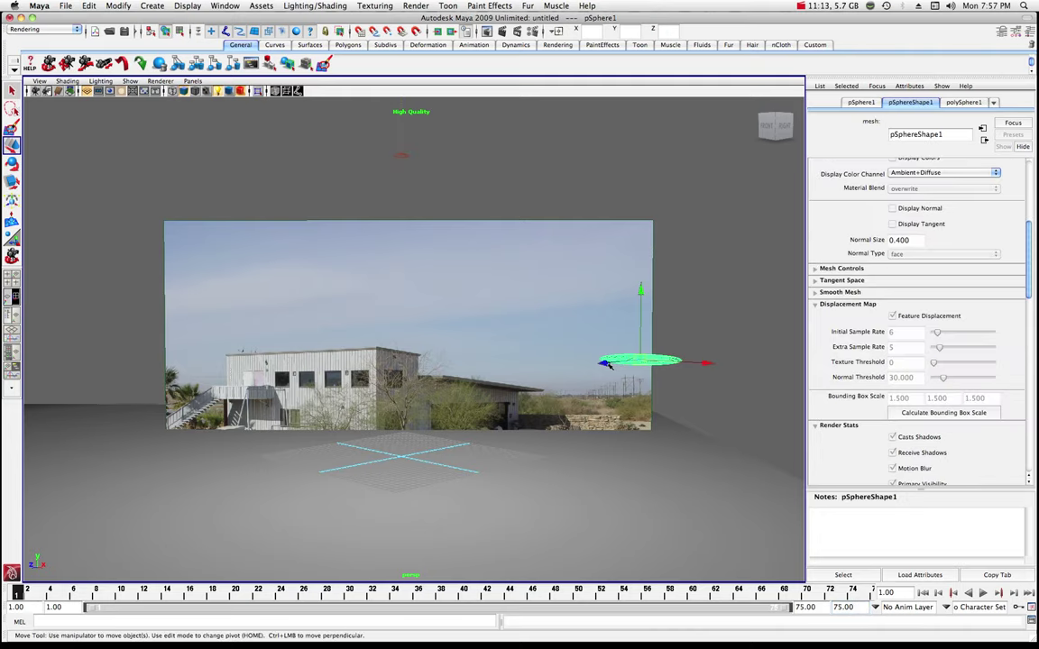
scroll(410, 340, down, 5)
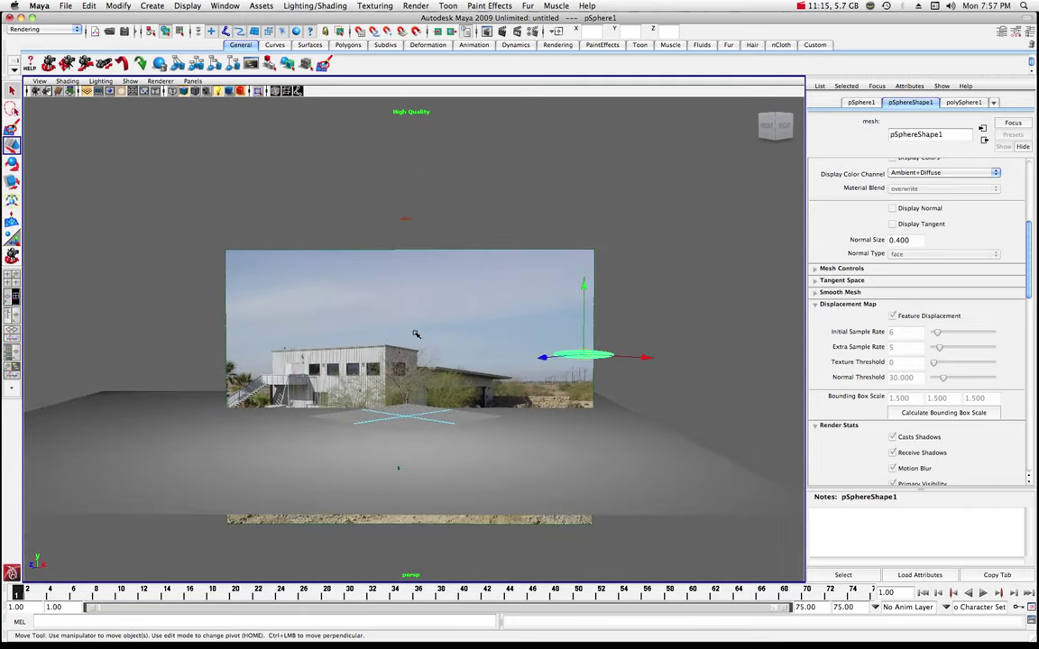
scroll(423, 327, down, 1)
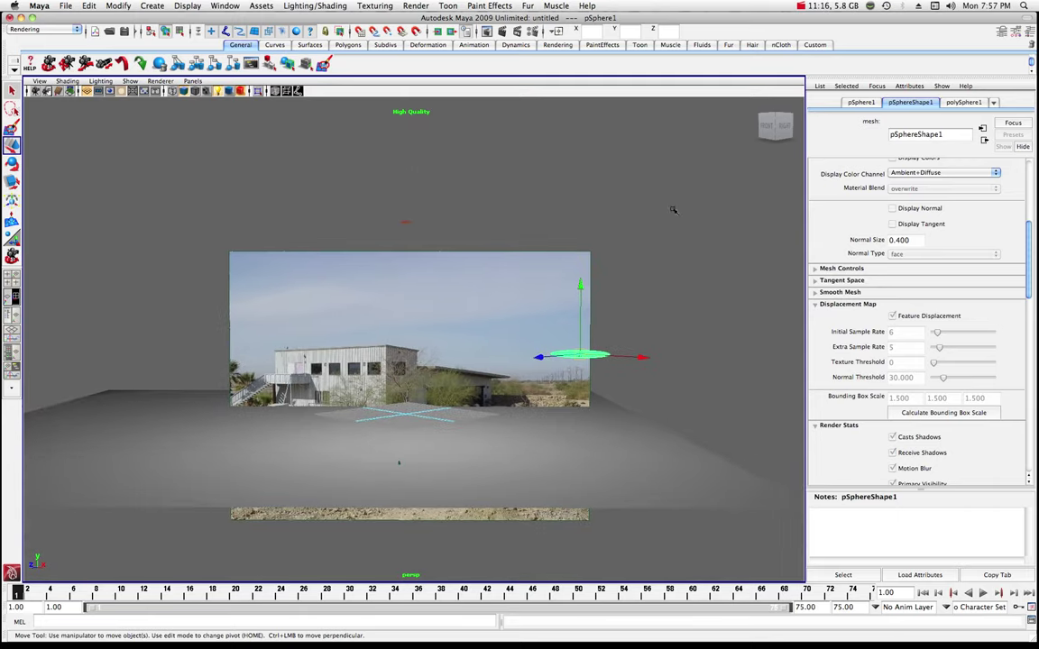
click(1027, 34)
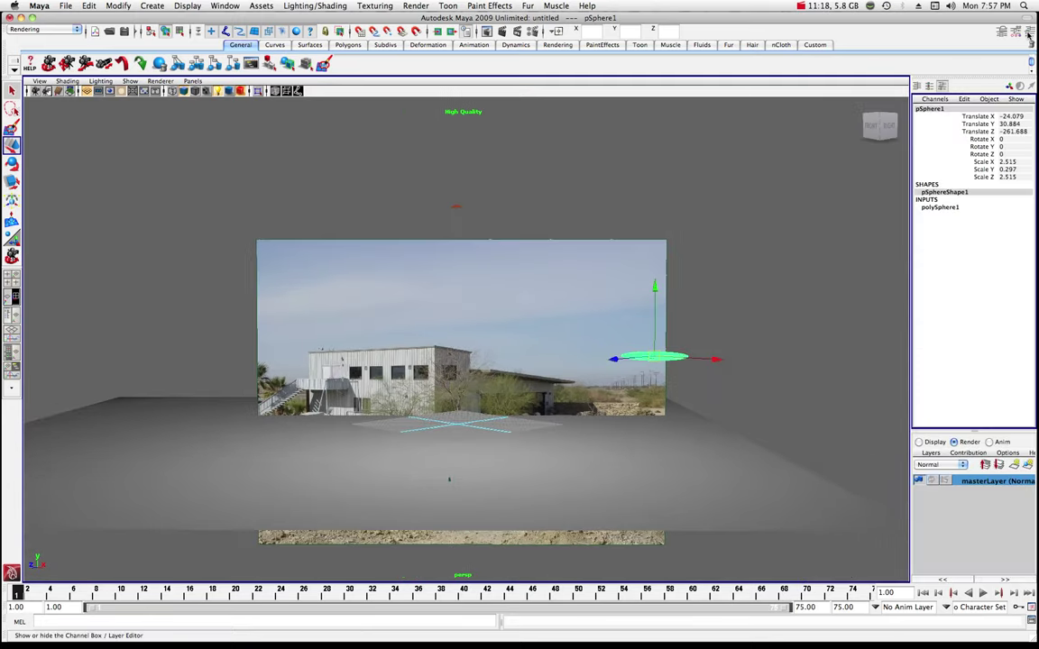
click(974, 117)
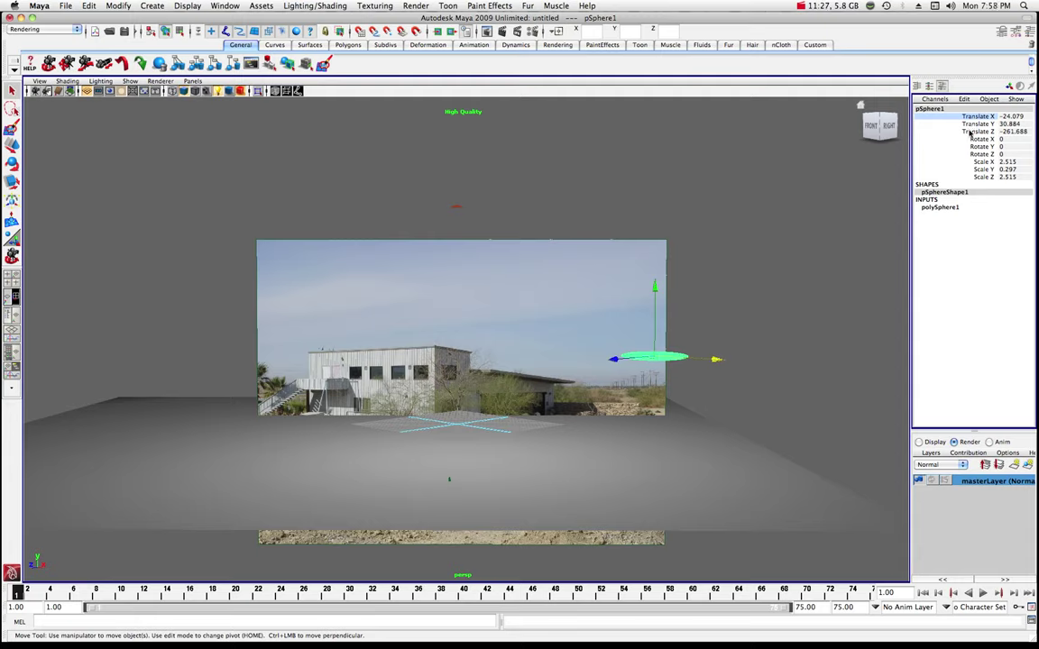
shift+click(971, 132)
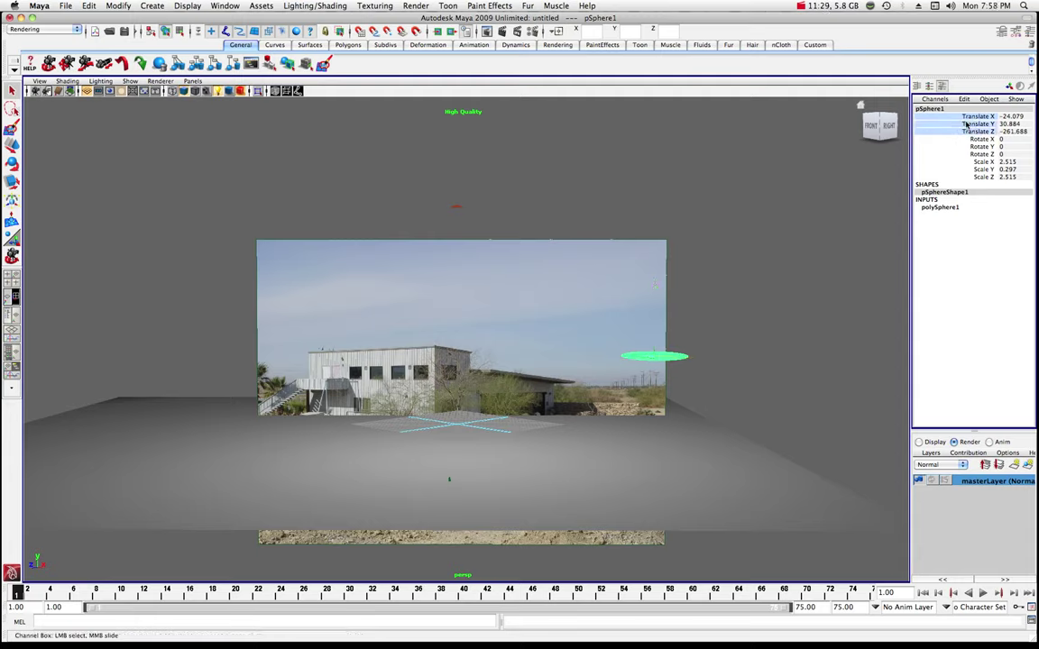
right_click(965, 125)
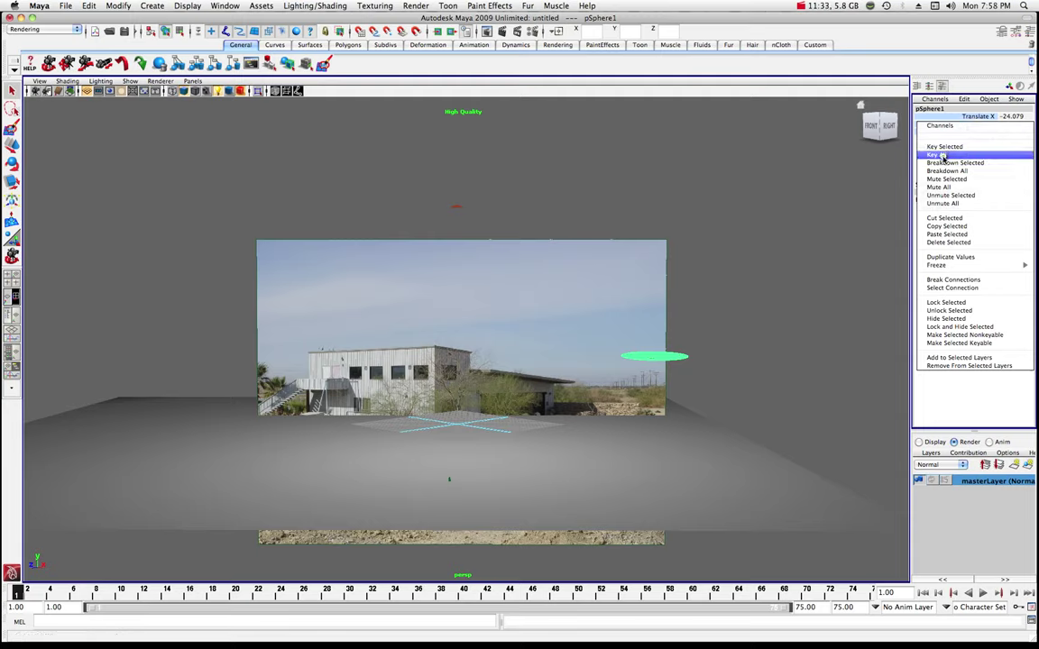
click(943, 156)
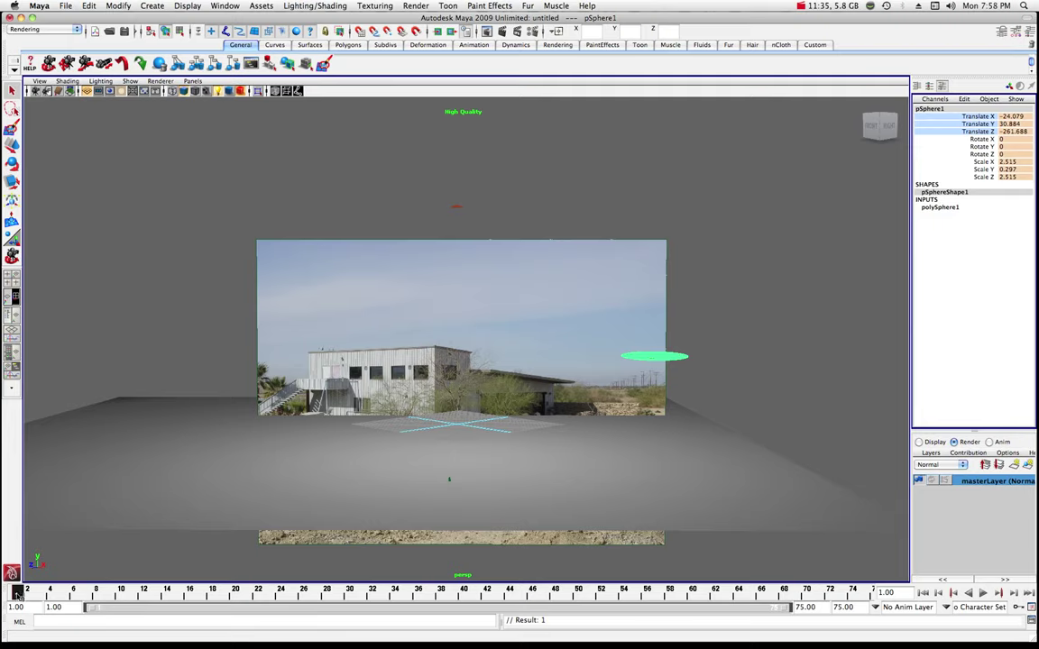
Go to frame 75 and raise the Master camera's viewpoint so the grid drops toward the base of the building
drag(17, 594, 886, 592)
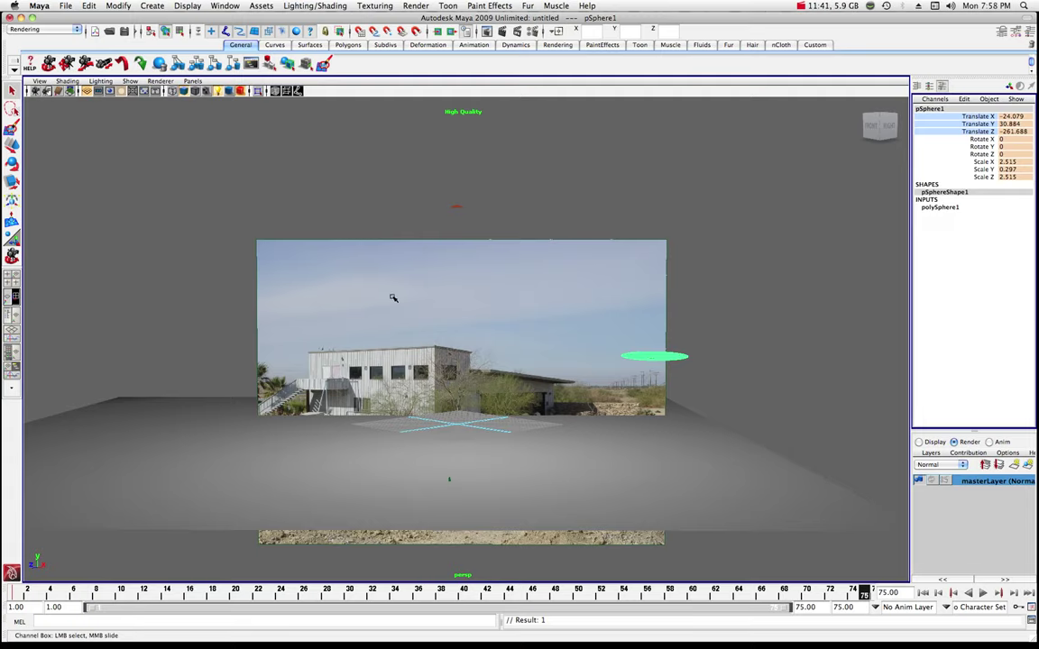
key(space)
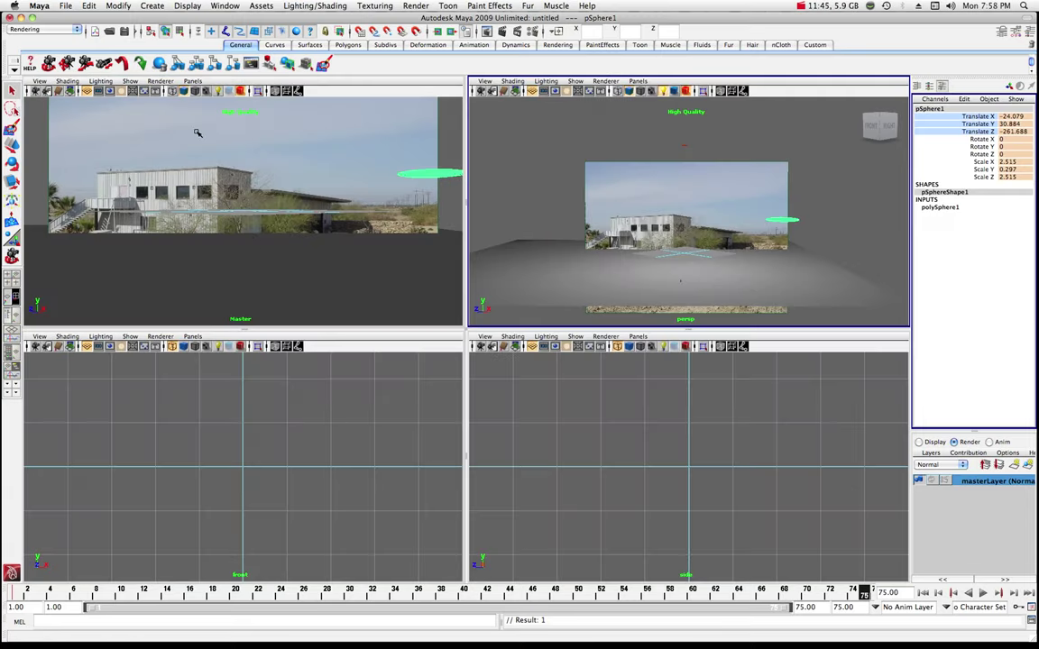
click(12, 256)
drag(156, 199, 176, 168)
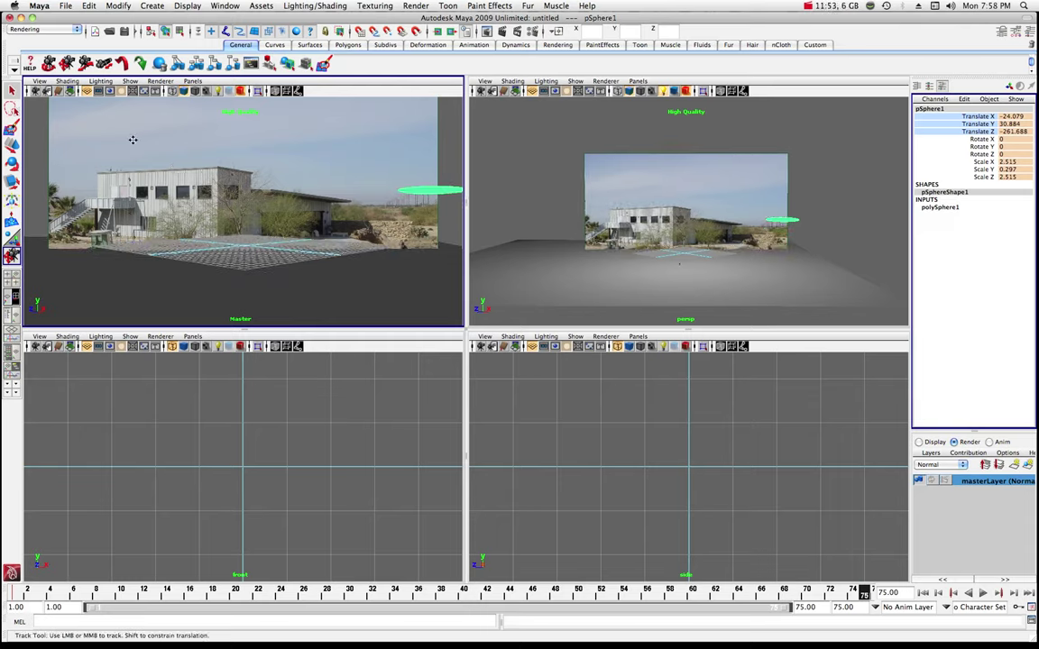
Move the UFO out of the Master camera's view to about Y 60, Z 100 and key all its channels at frame 75
click(12, 145)
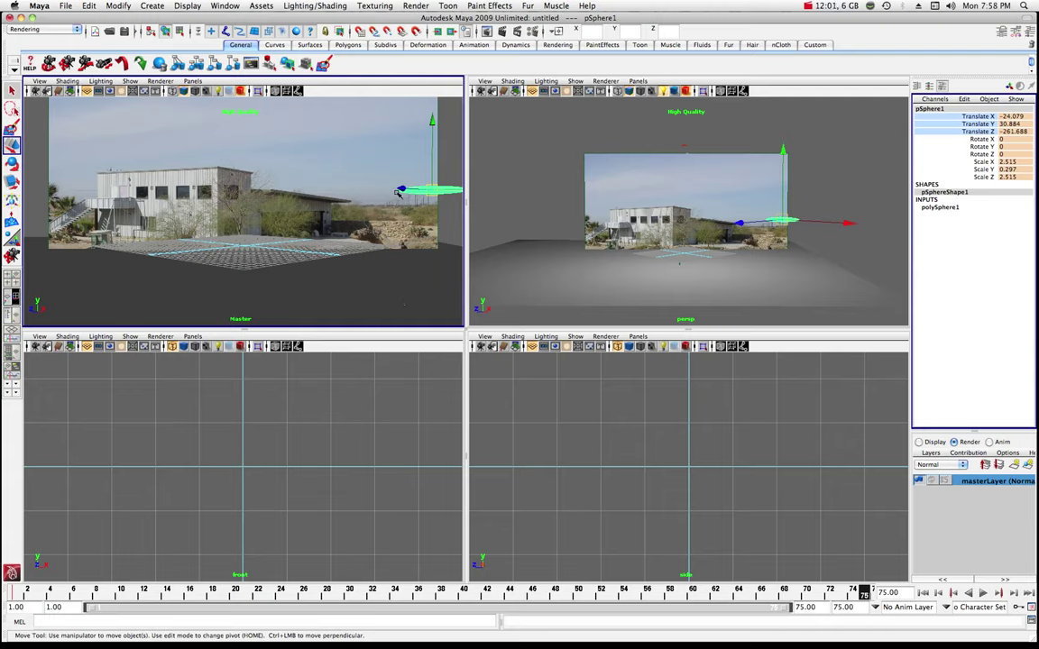
drag(403, 189, 248, 192)
drag(289, 109, 309, 72)
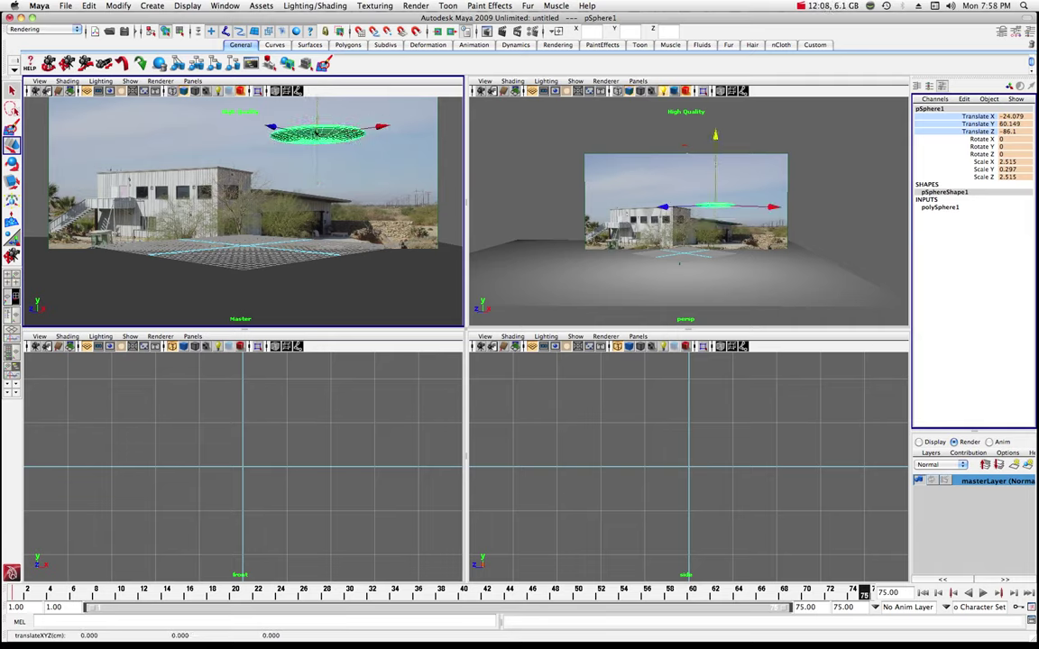
alt+right_drag(316, 132, 80, 126)
drag(80, 127, 3, 122)
alt+right_drag(102, 146, 51, 133)
drag(50, 133, 26, 106)
scroll(146, 179, up, 5)
scroll(146, 179, down, 2)
scroll(146, 179, up, 1)
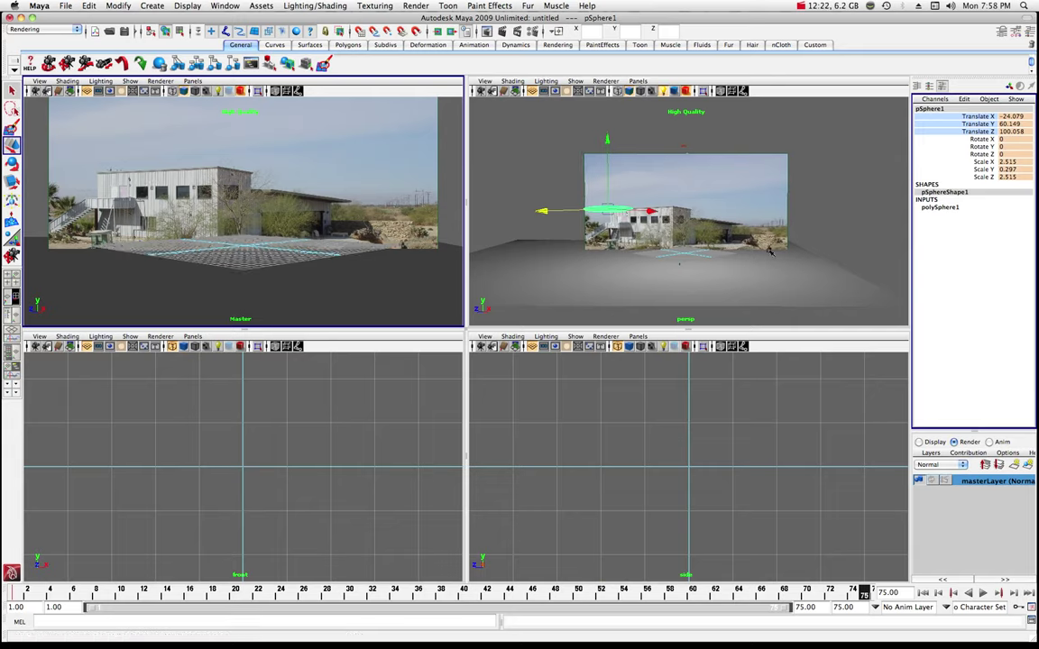
right_click(961, 125)
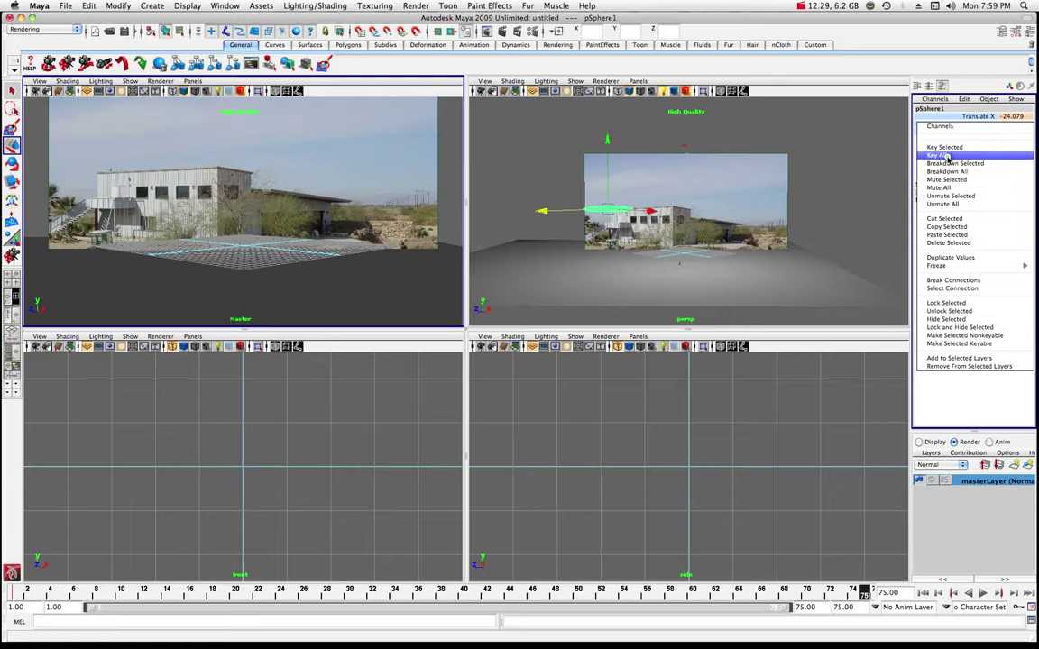
click(946, 154)
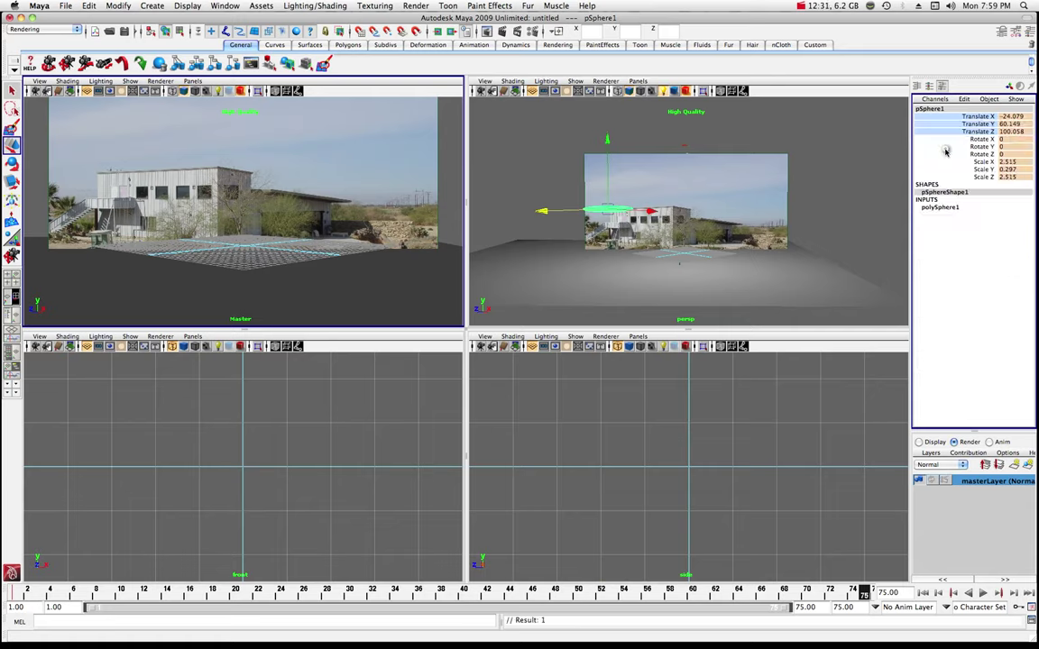
Play the animation to check the UFO's flight across the scene and stop it at frame 7
click(985, 593)
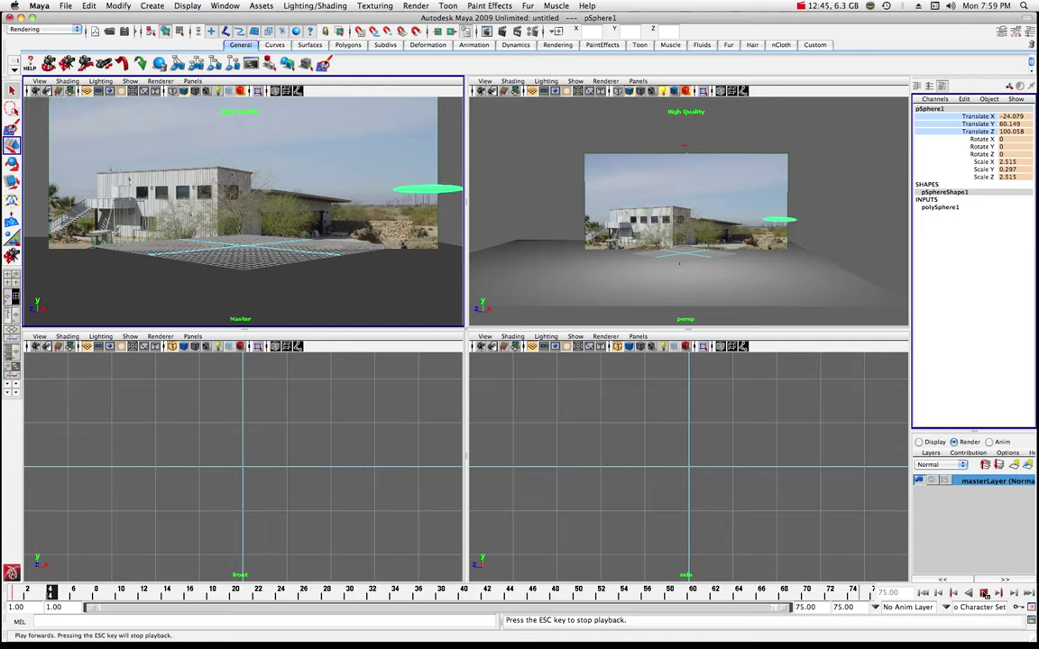
key(Escape)
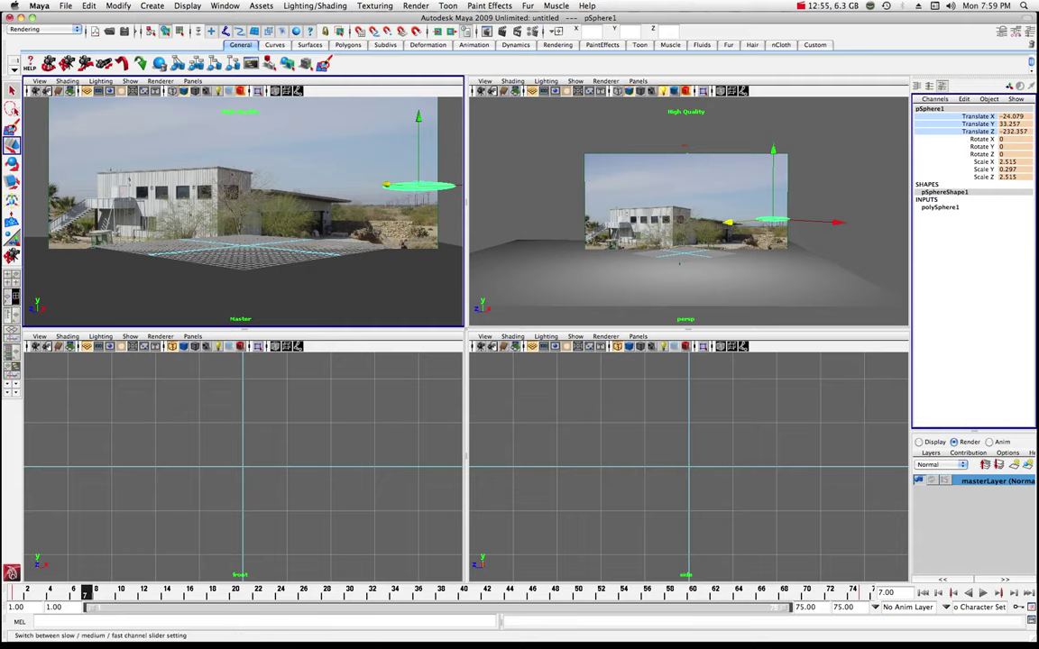
Bring up the Render View and render the current frame from the persp camera with mental ray
click(360, 31)
drag(573, 67, 530, 81)
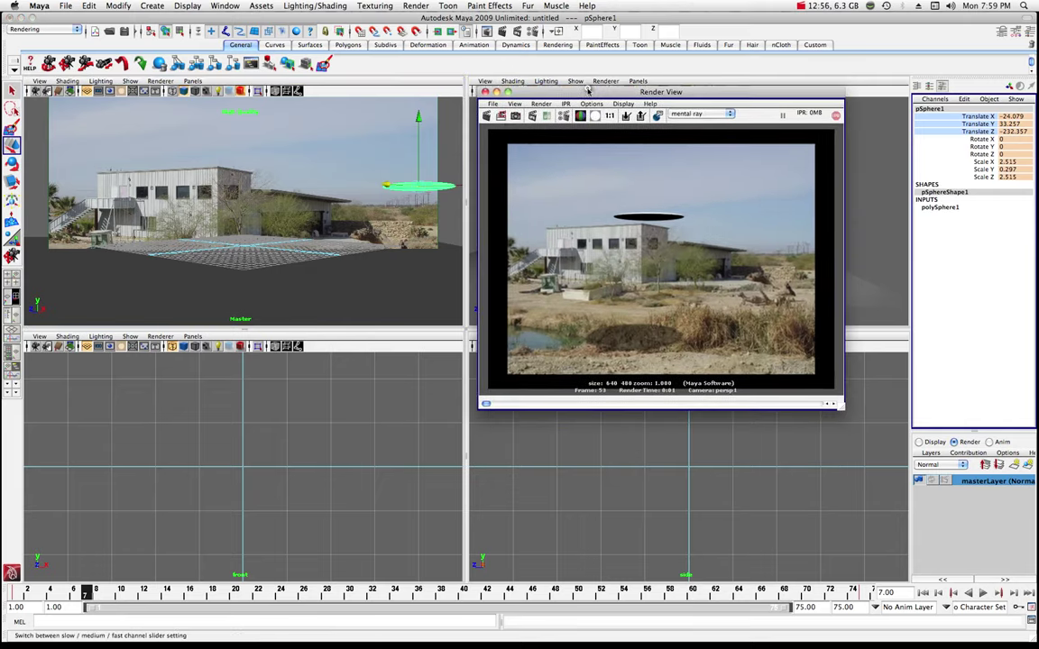
click(487, 118)
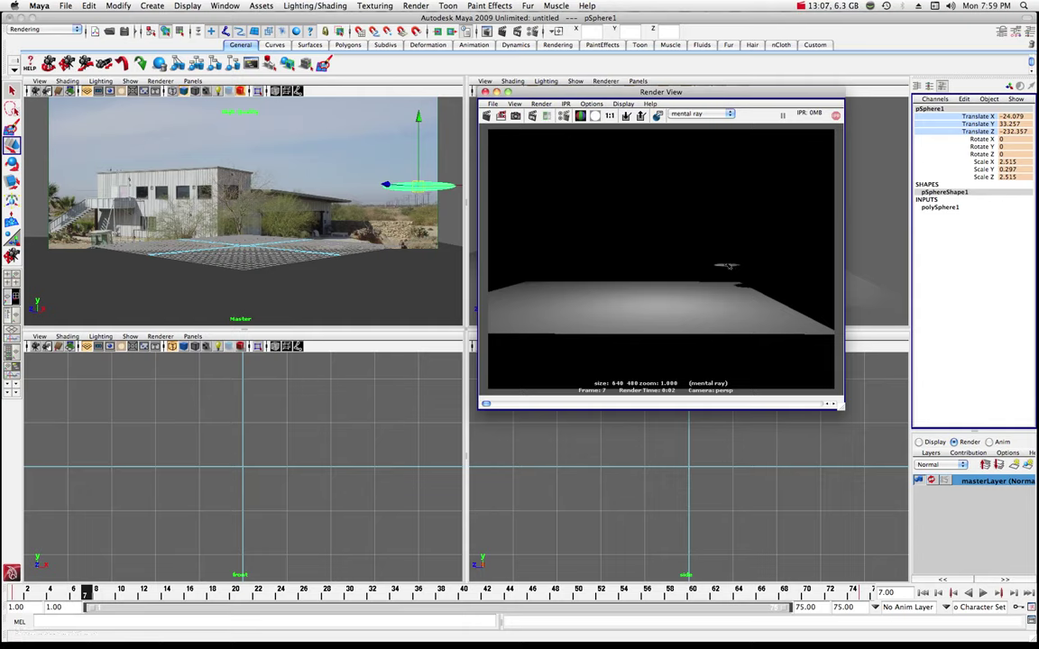
Render frame 7 from the Master camera with mental ray, and return to a full-size persp view
click(539, 105)
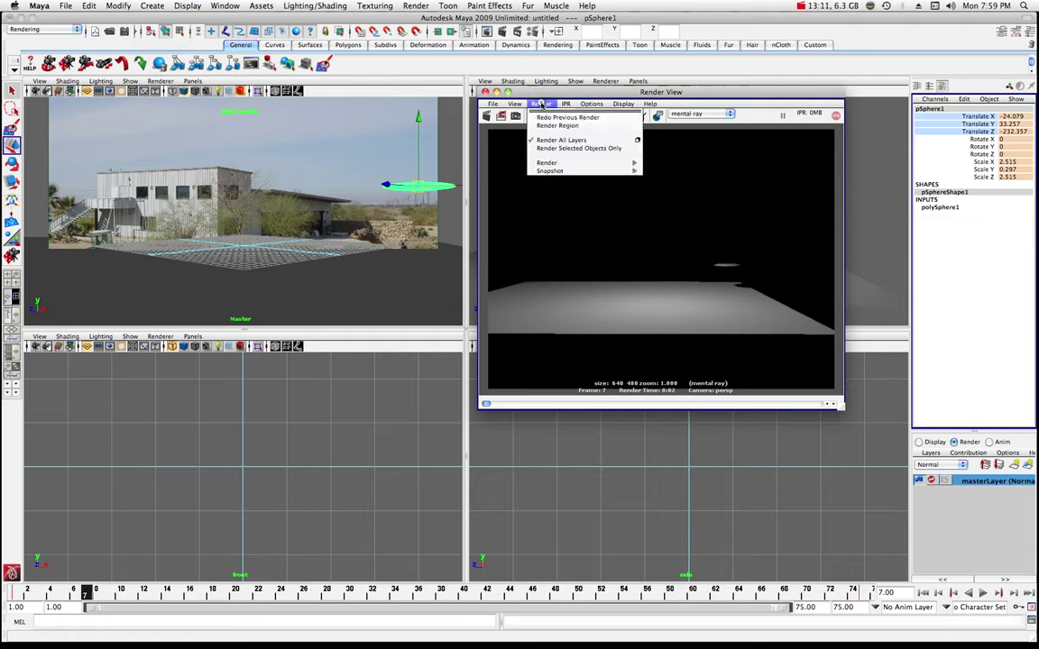
mouse_move(609, 163)
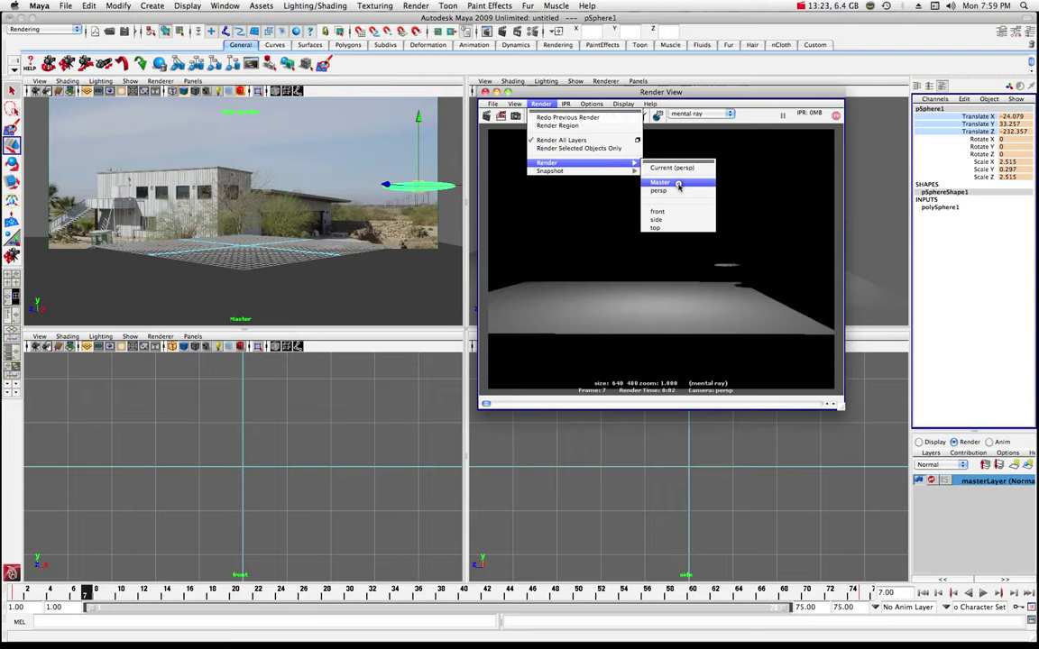
click(678, 184)
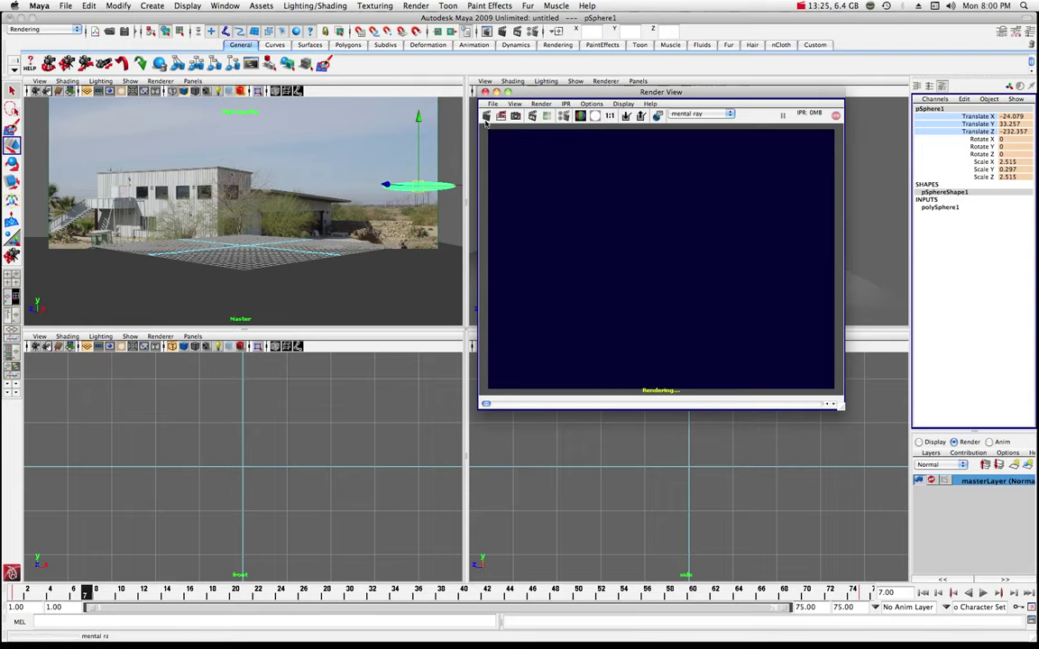
click(486, 118)
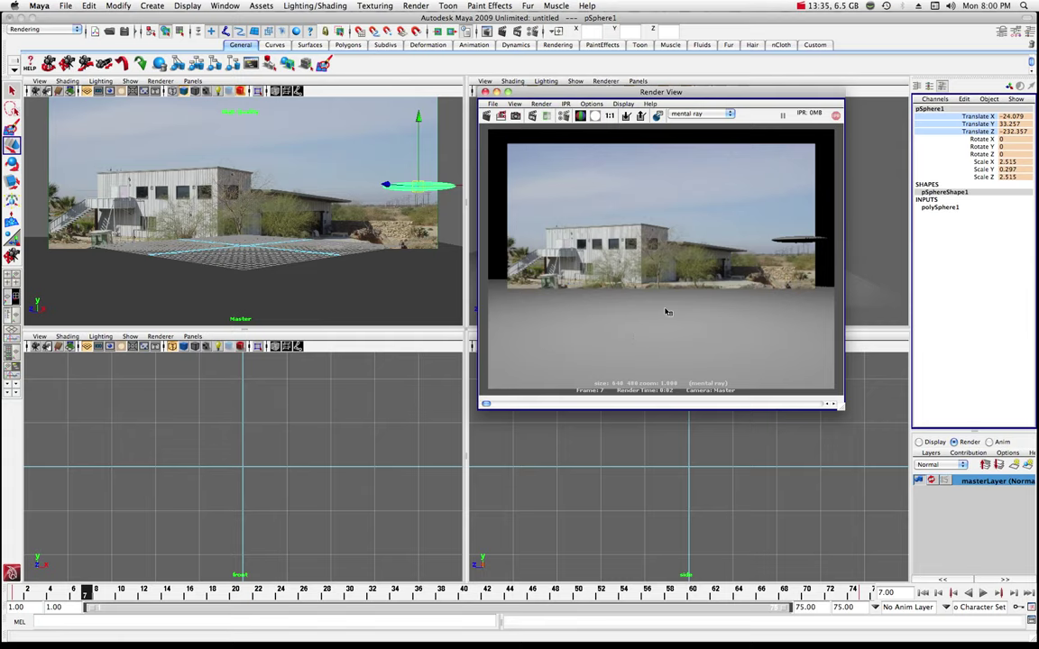
key(super+w)
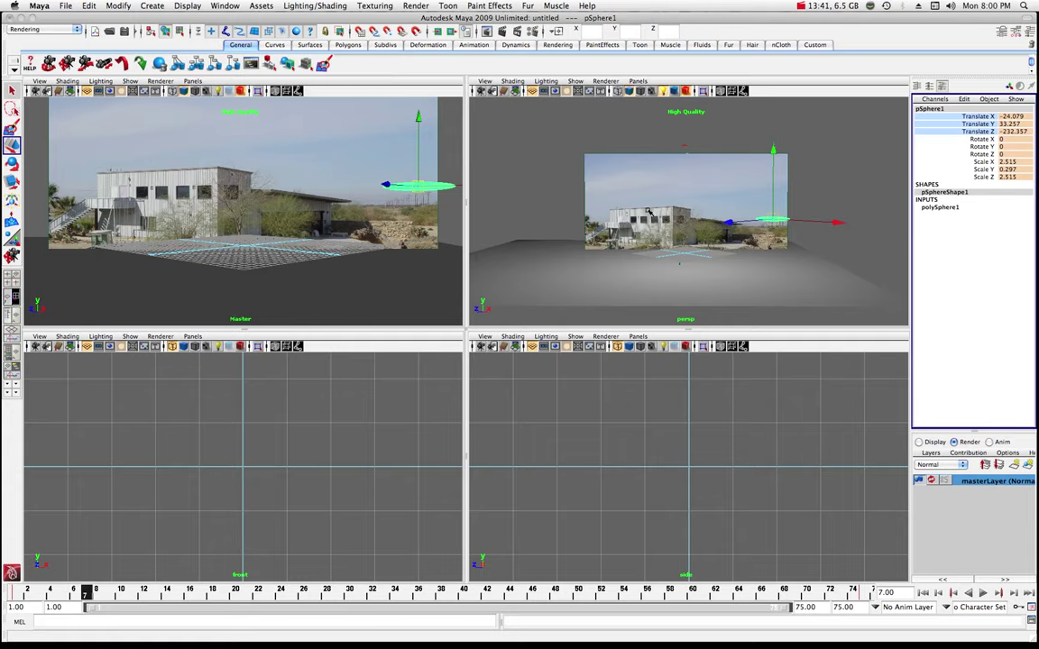
key(space)
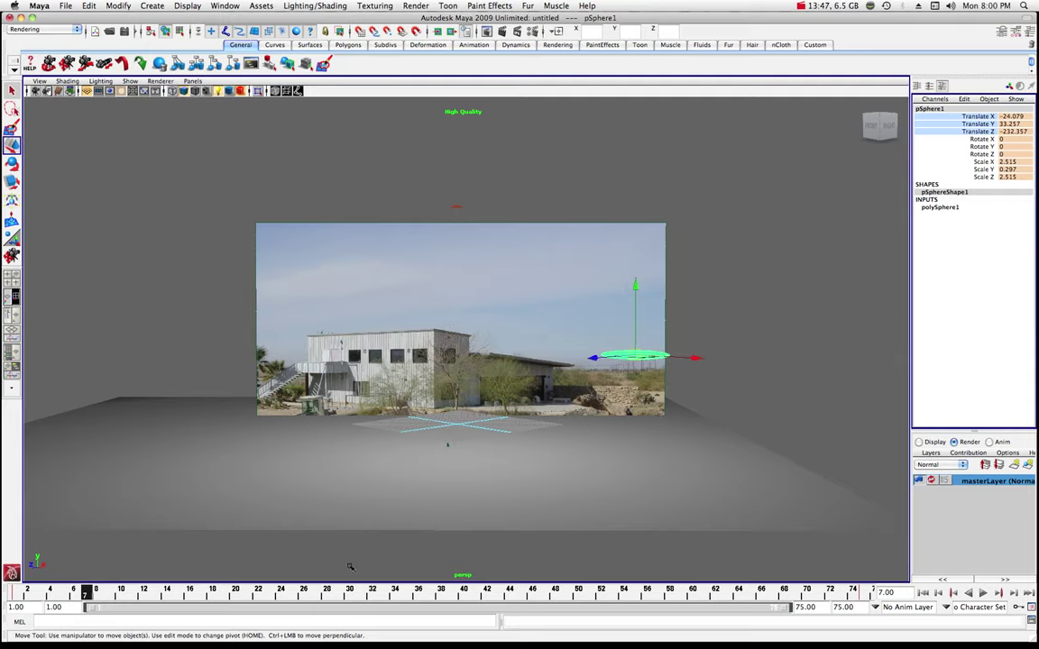
Play the animation, stop it at frame 45, and render that frame from the Master camera with mental ray
key(alt+v)
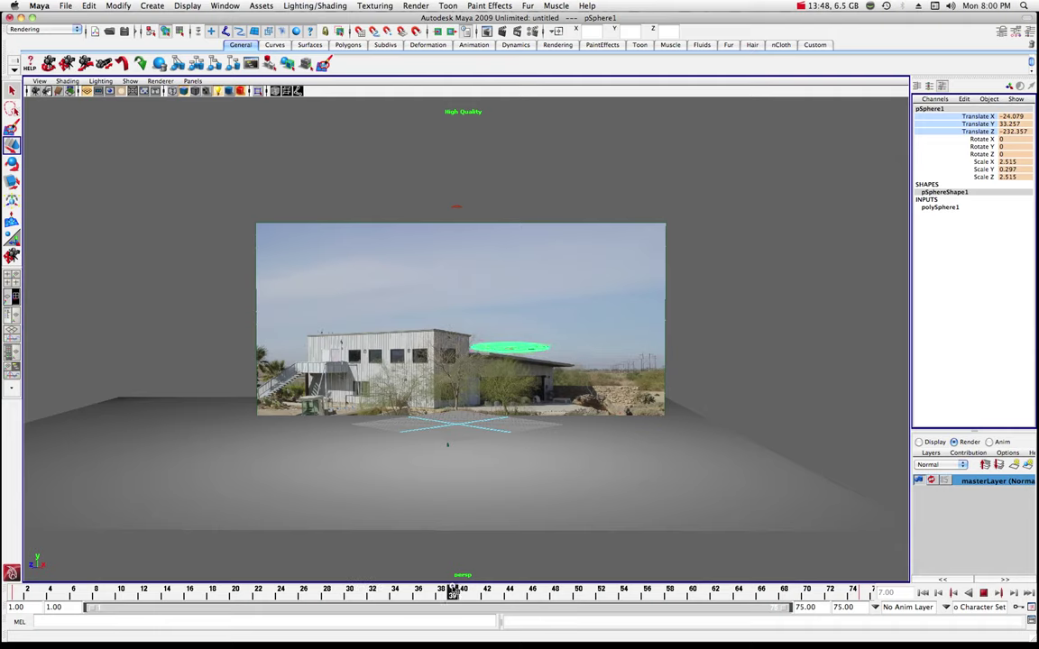
click(983, 593)
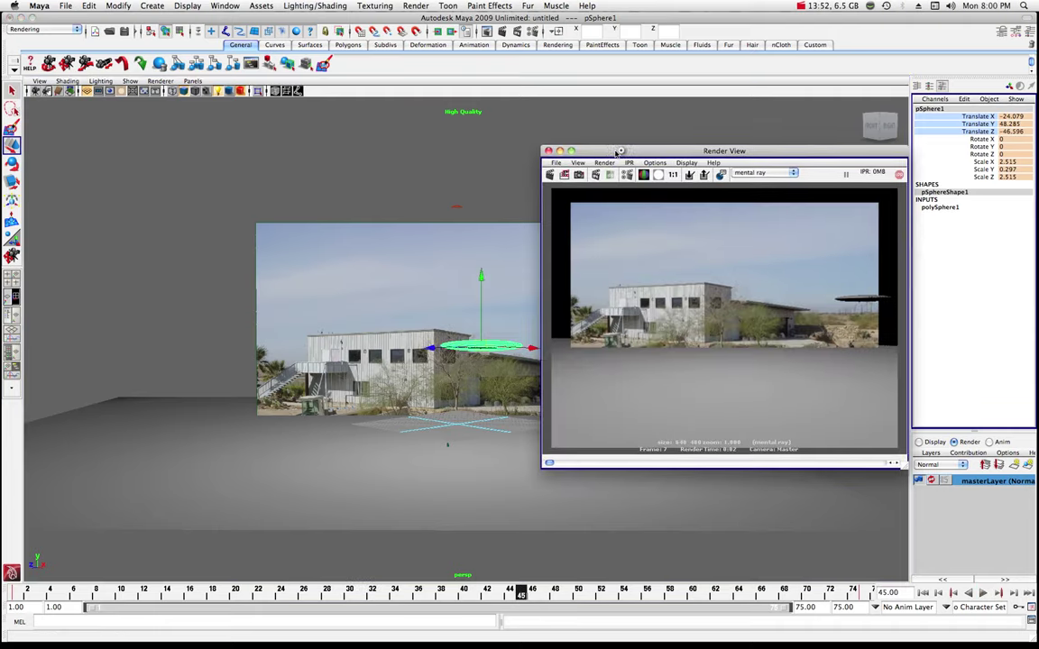
click(549, 176)
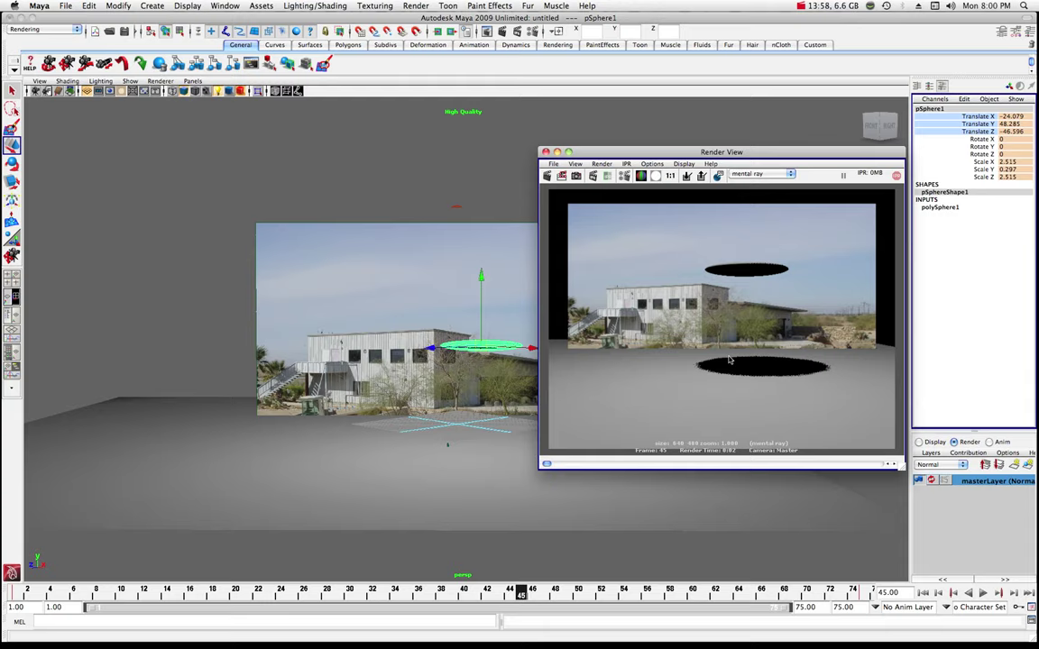
Show the Master camera view at full size and place the Render View clear of the UFO
click(545, 151)
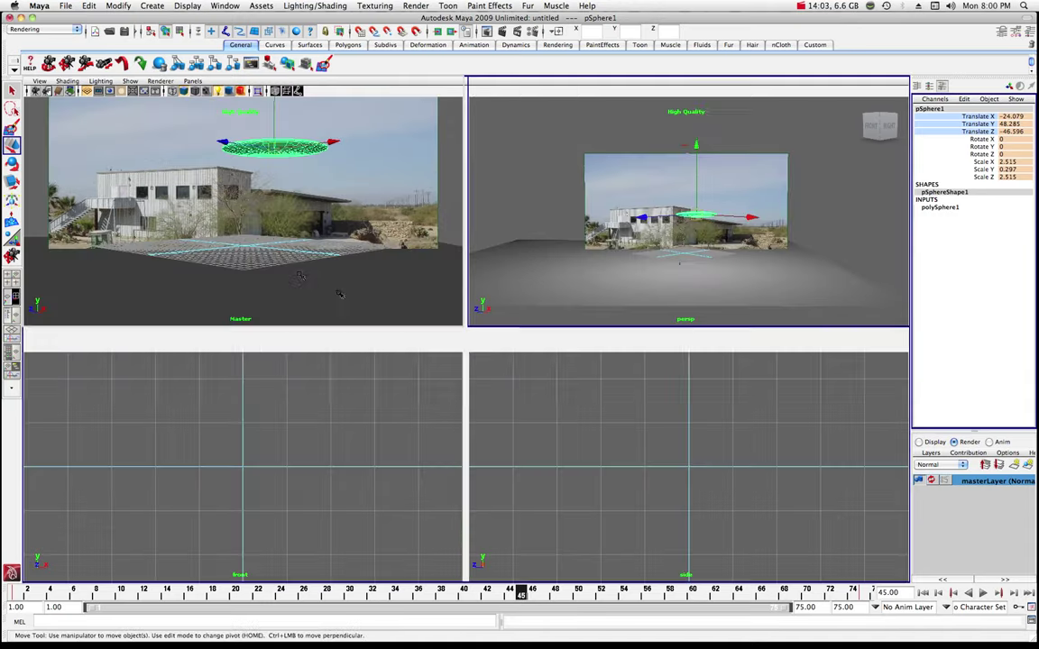
key(space)
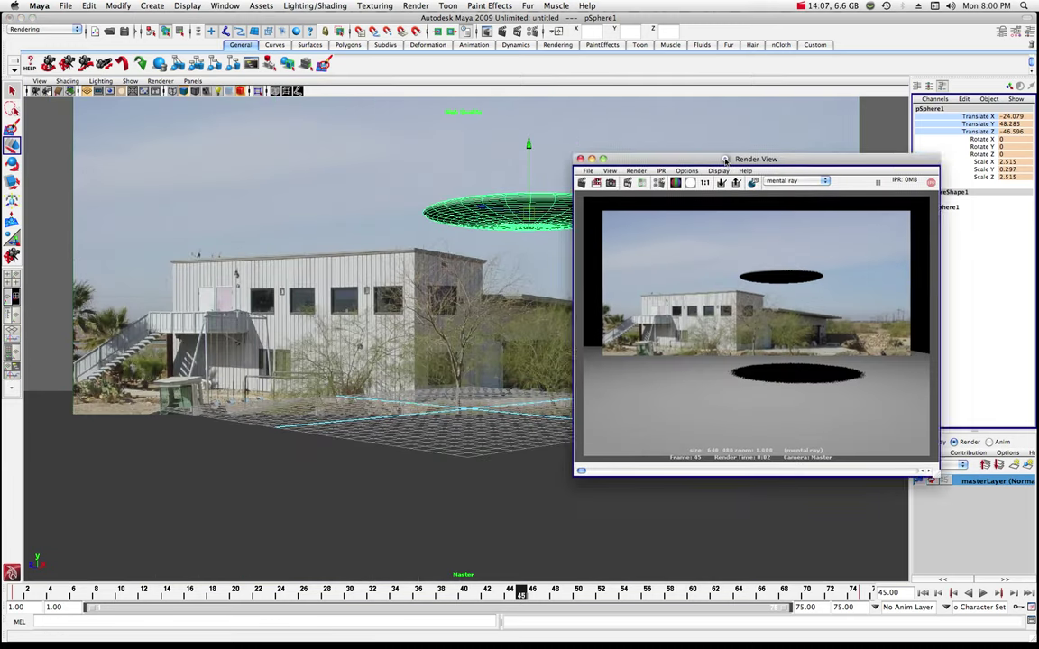
drag(727, 163, 199, 227)
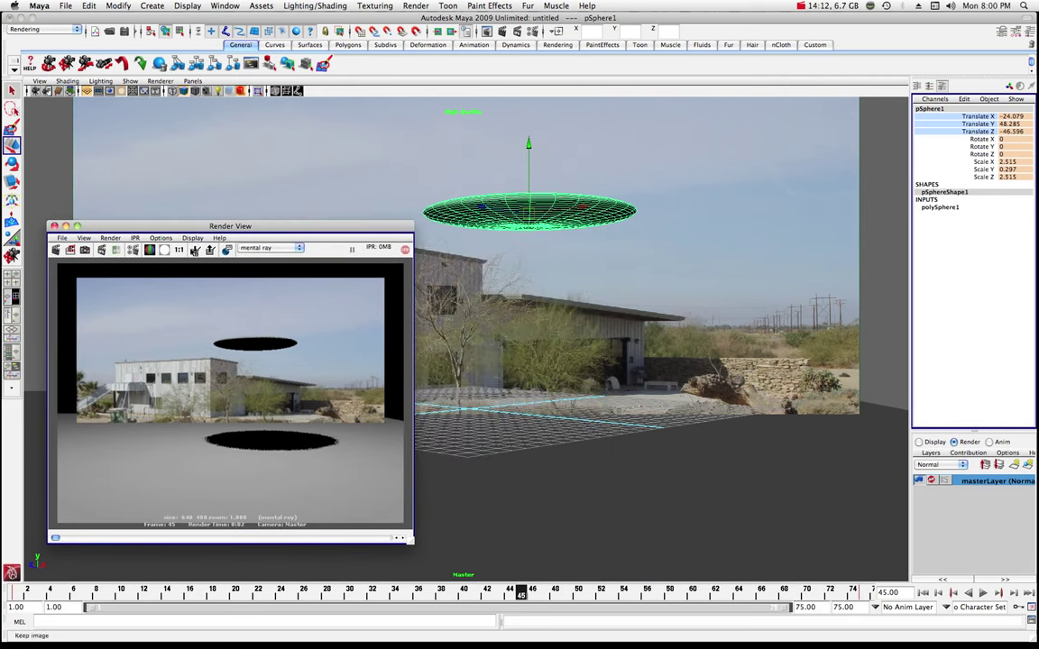
Set the mental ray quality preset to Production in the Render Settings and re-render frame 45 from the Master camera
click(159, 238)
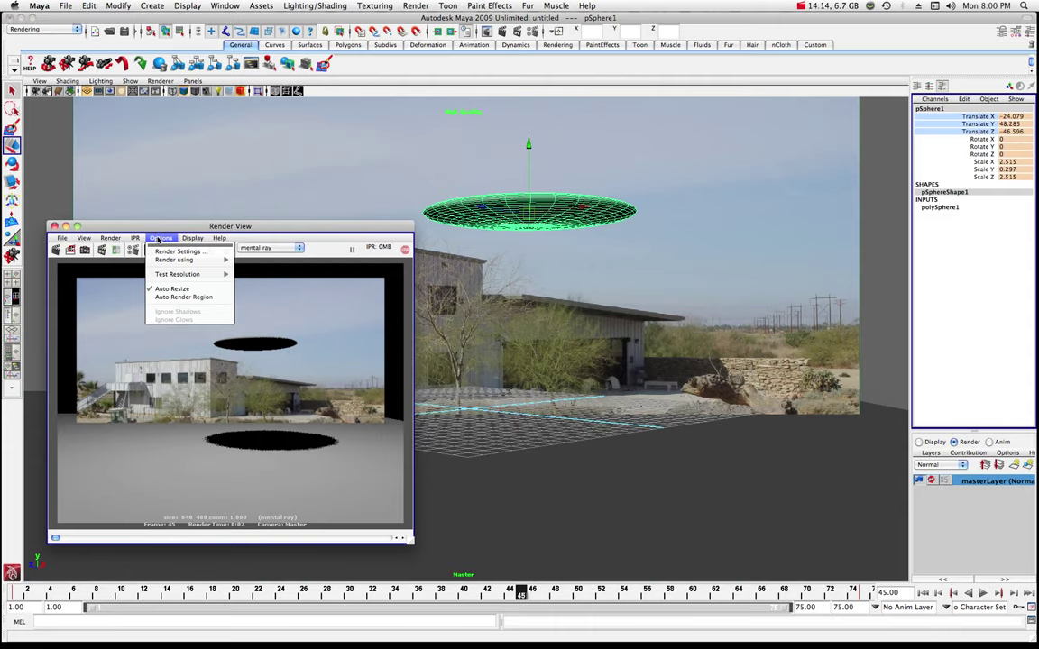
click(178, 229)
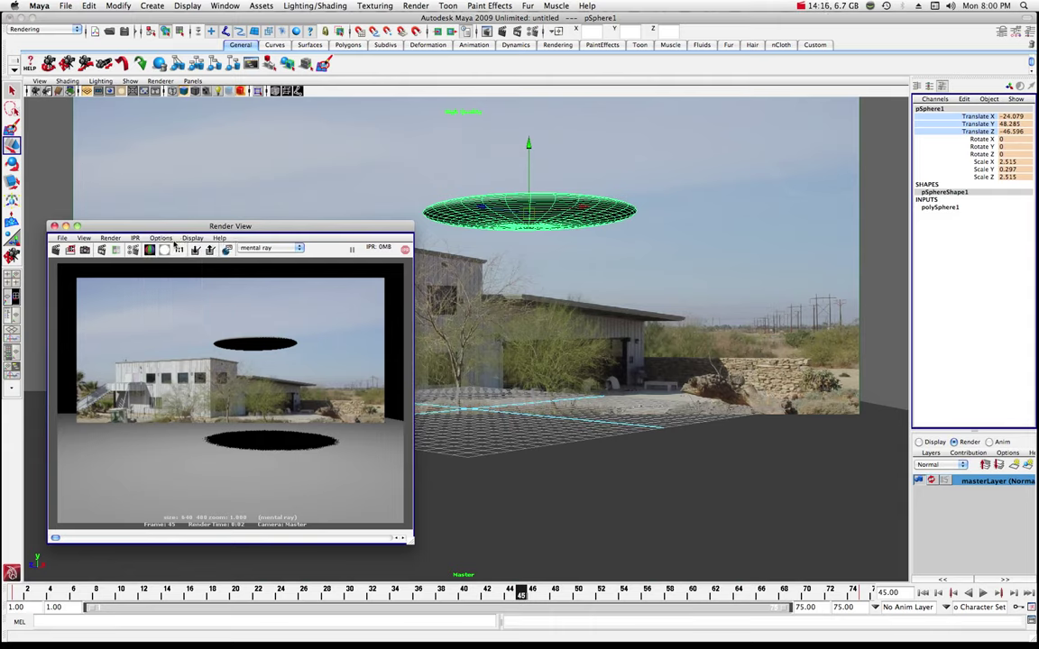
click(812, 223)
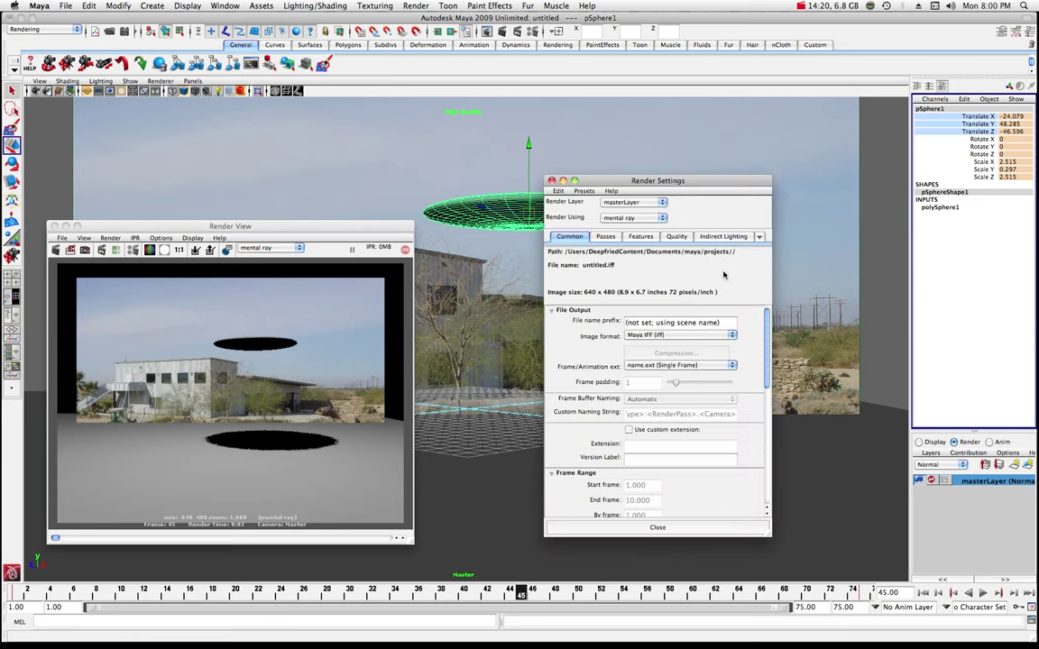
click(677, 237)
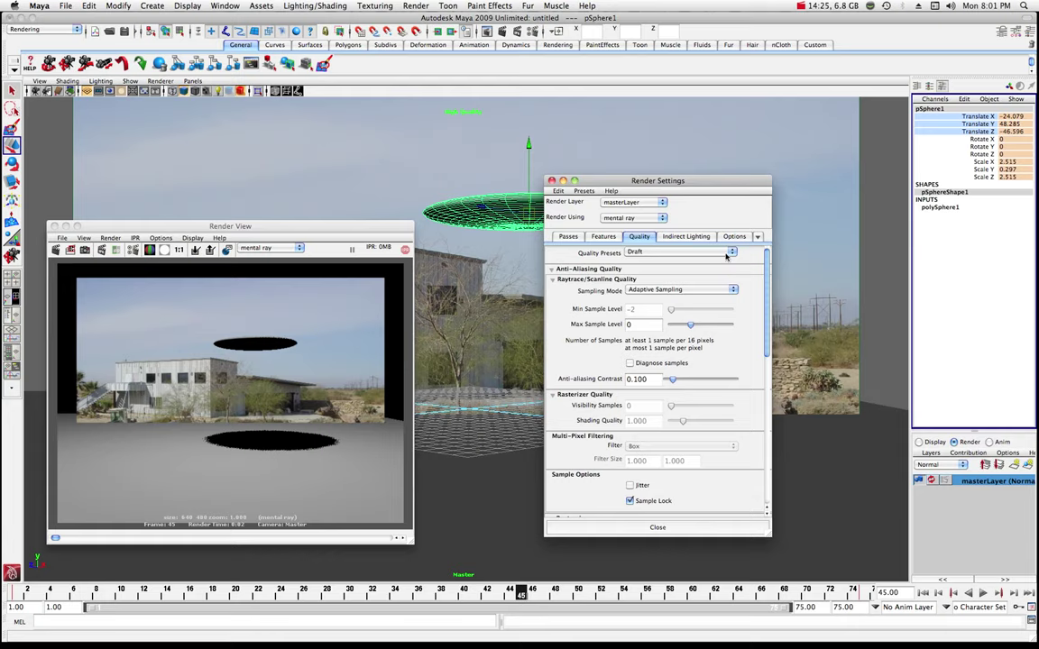
click(669, 253)
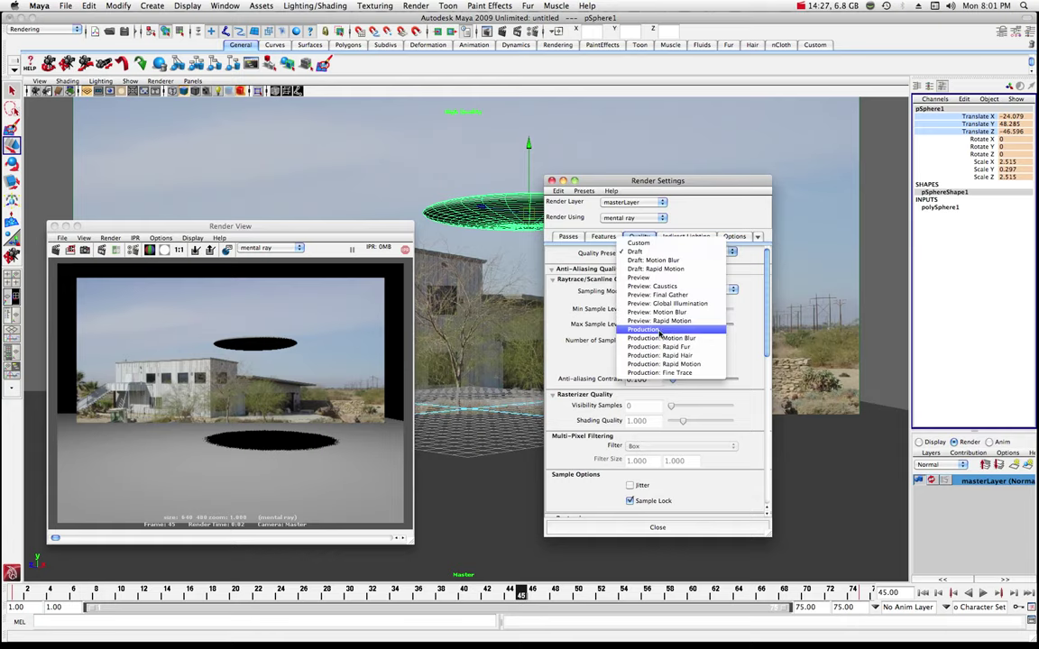
click(658, 329)
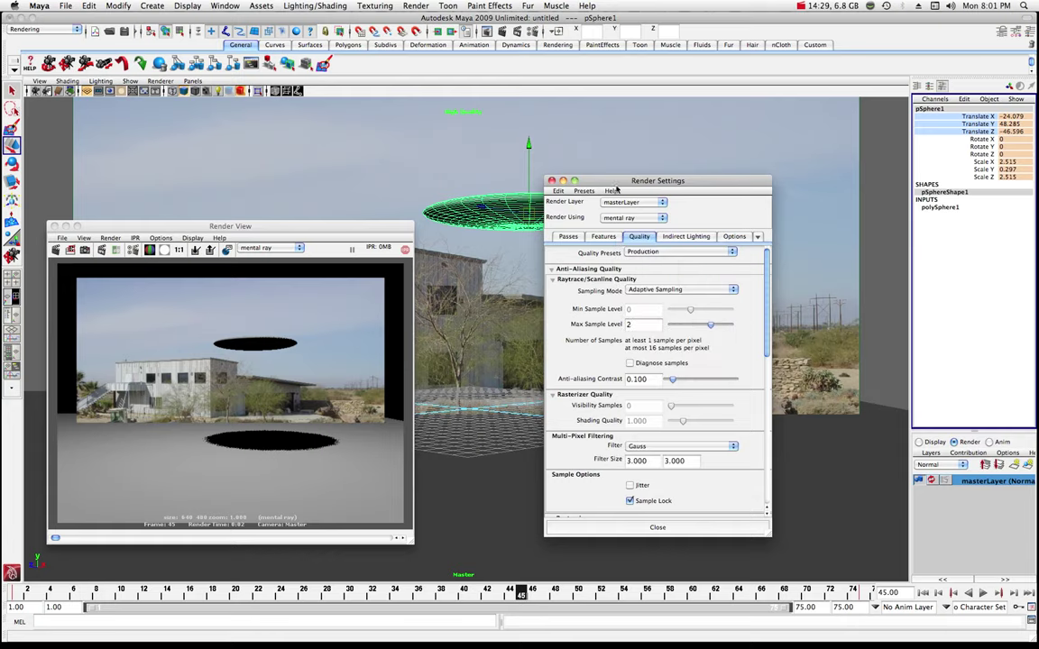
click(552, 180)
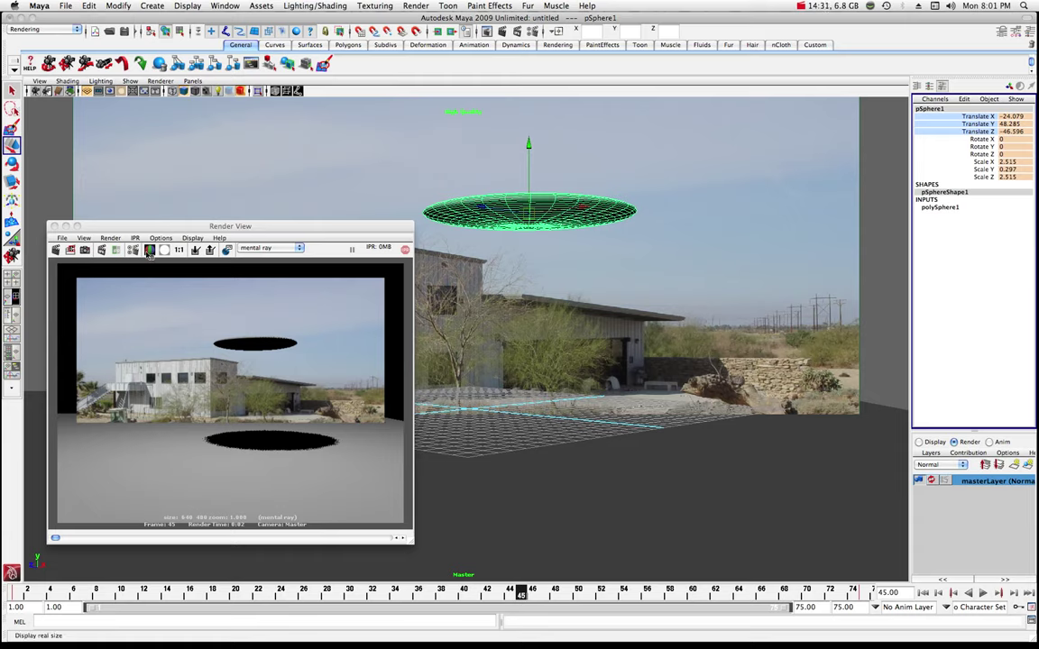
click(104, 269)
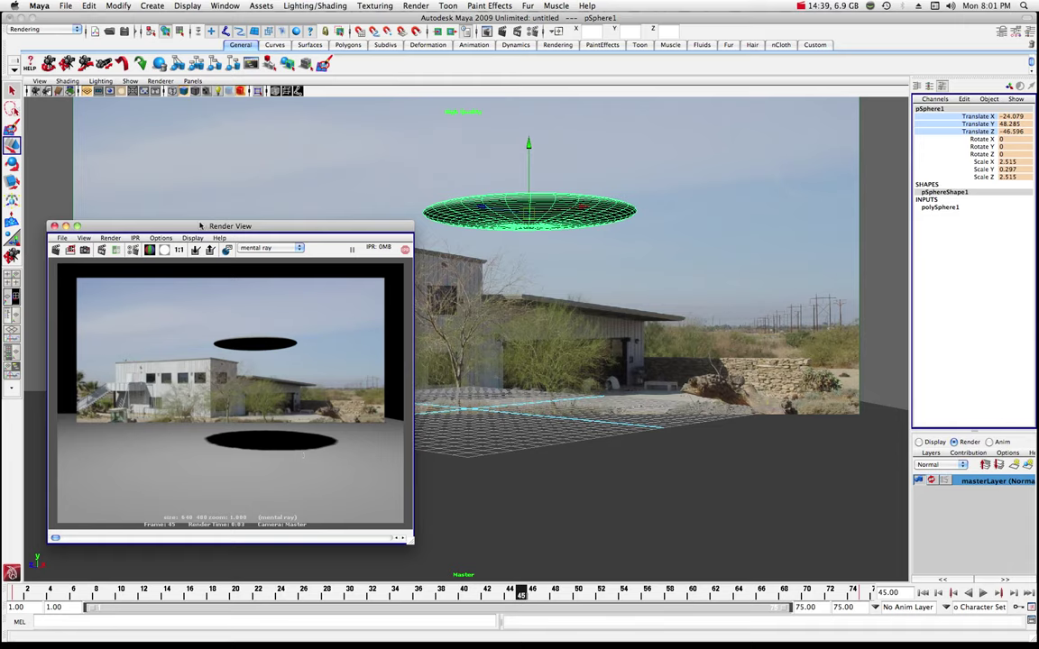
drag(194, 225, 304, 225)
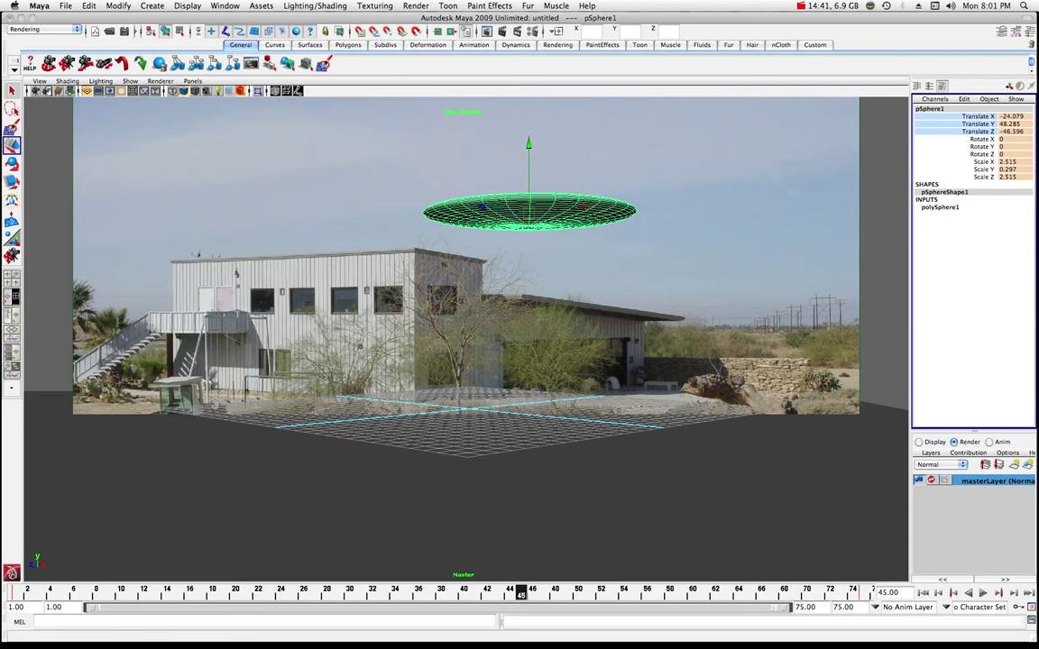